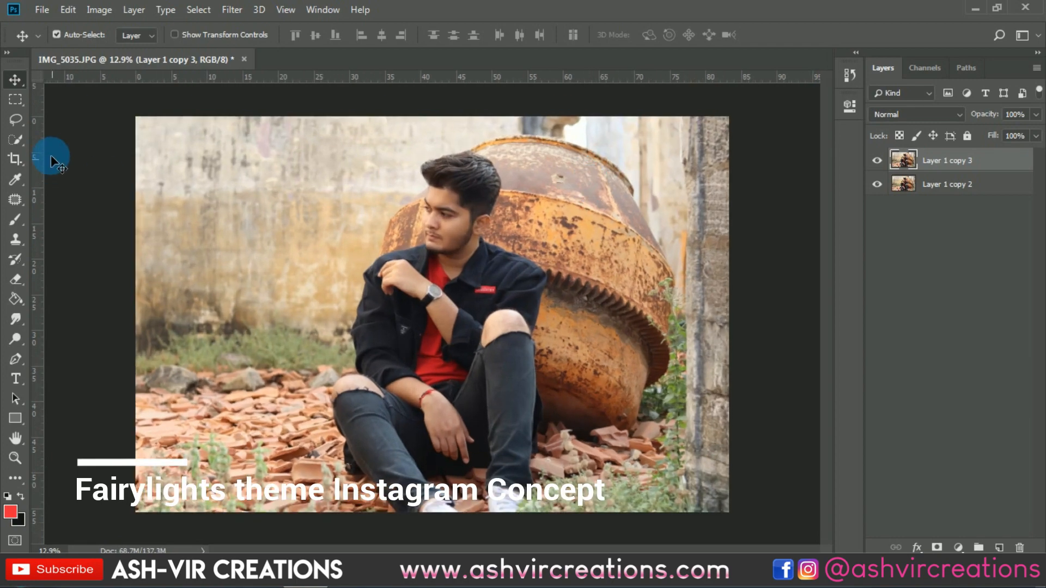
Step: Crop the photo to a 4:5 (8:10) ratio, framed around the seated man
key(c)
click(102, 38)
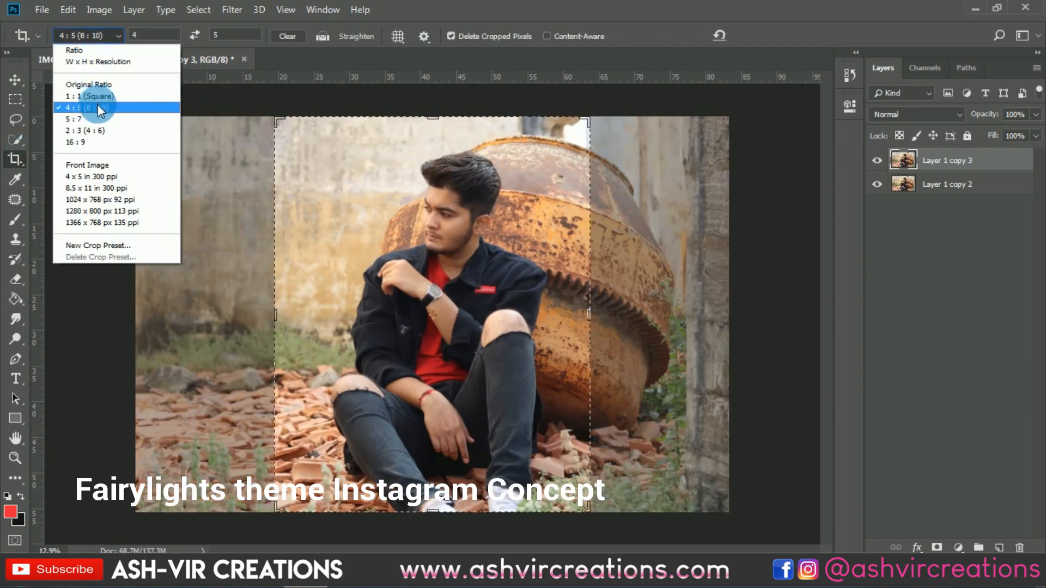
click(369, 195)
drag(466, 222, 453, 224)
click(771, 35)
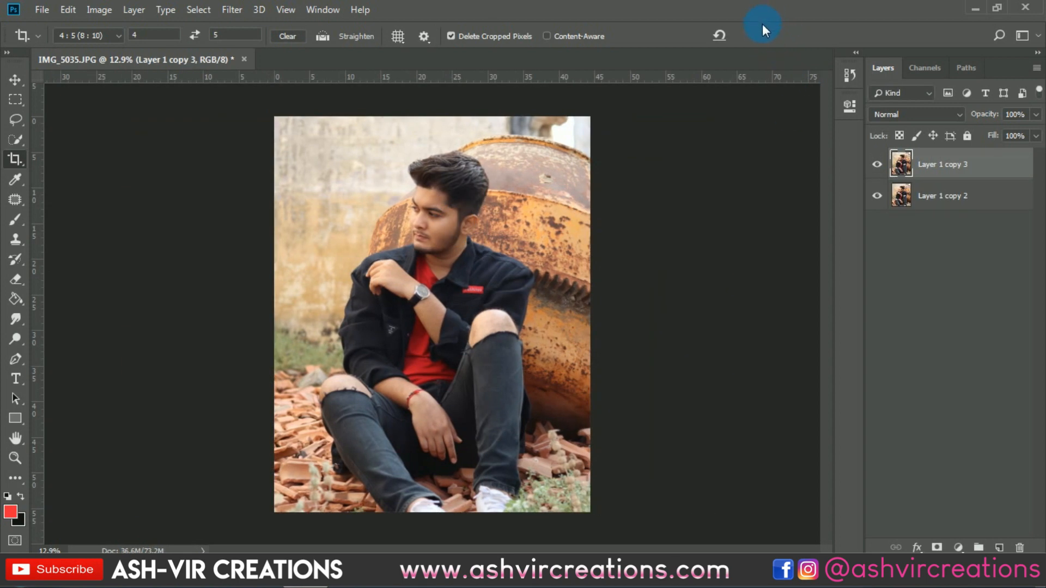
scroll(459, 326, up, 2)
scroll(459, 313, down, 1)
key(v)
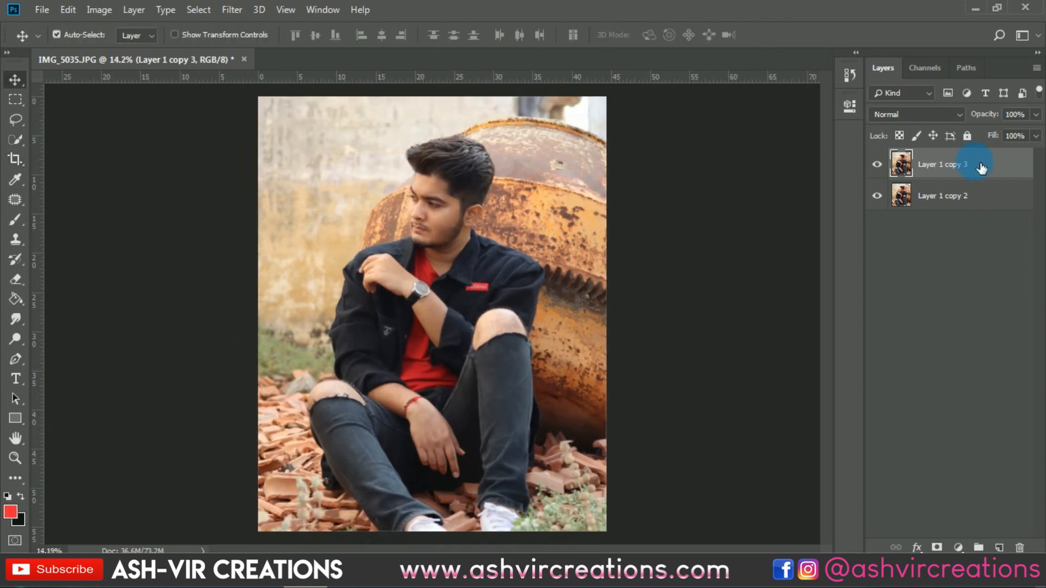
Step: Add a black solid color fill layer above the photo and set its blend mode to Multiply
click(964, 540)
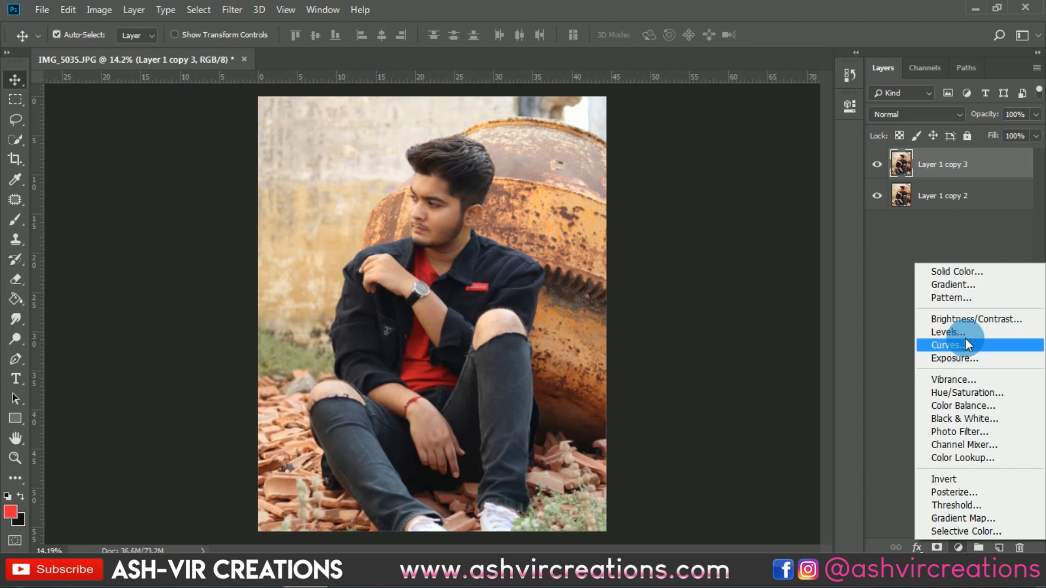
click(956, 273)
drag(623, 359, 621, 403)
click(867, 200)
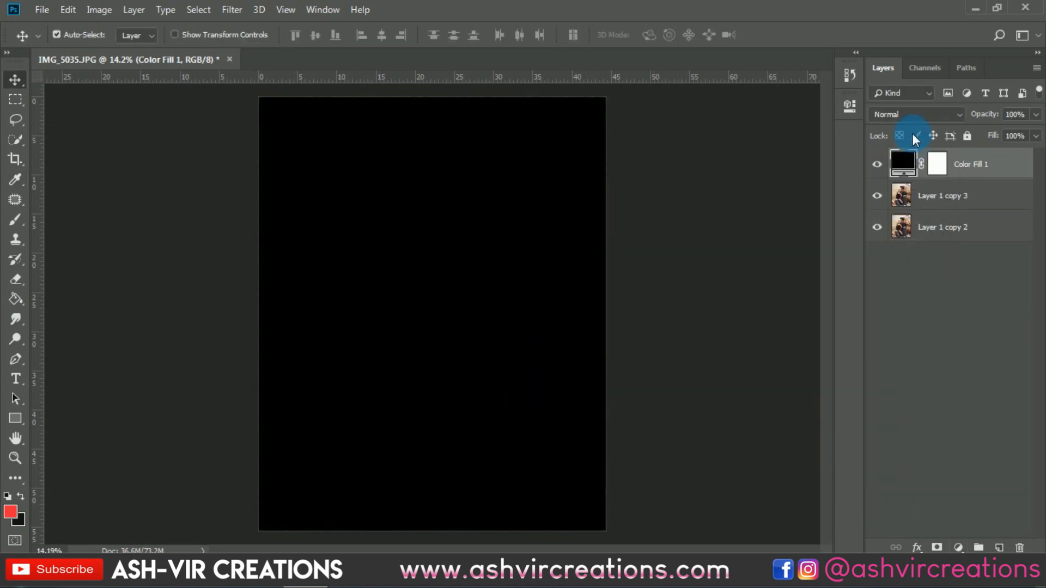
click(915, 114)
Step: Paint black on the fill layer's mask over the man's face and chest with a 2165 px soft round brush
click(895, 171)
click(937, 163)
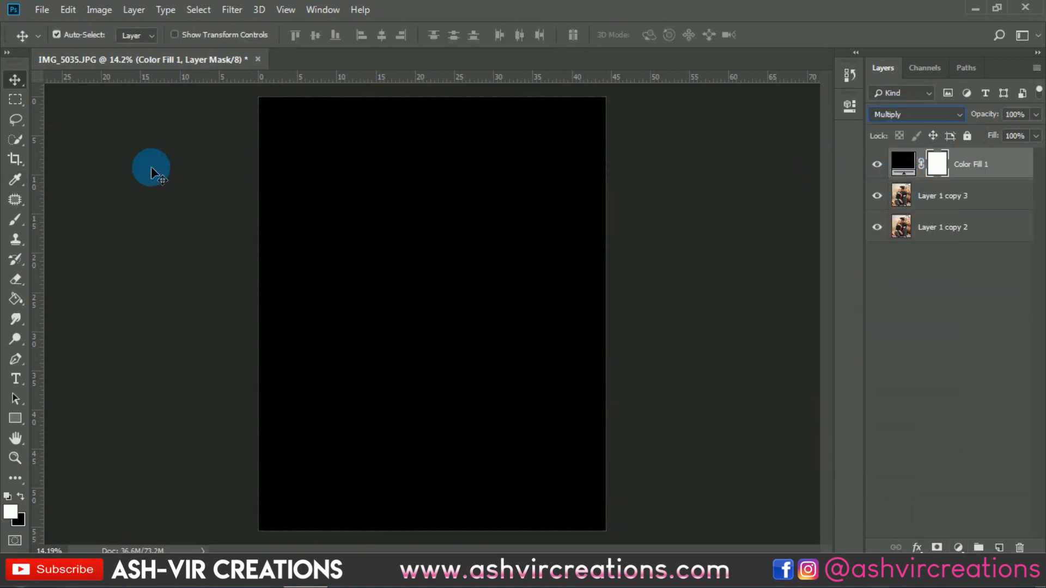
click(15, 220)
right_click(326, 215)
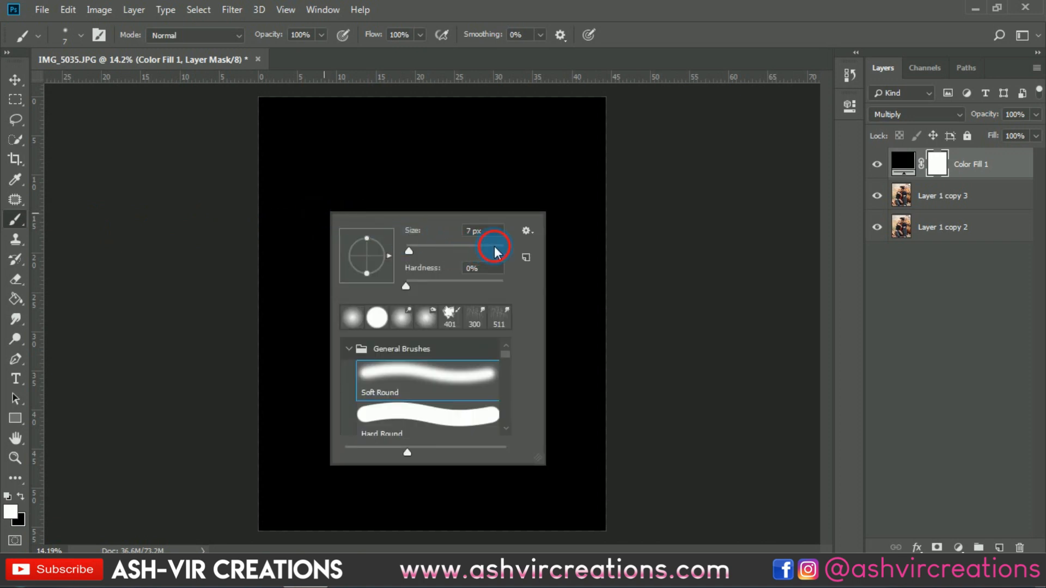
click(494, 249)
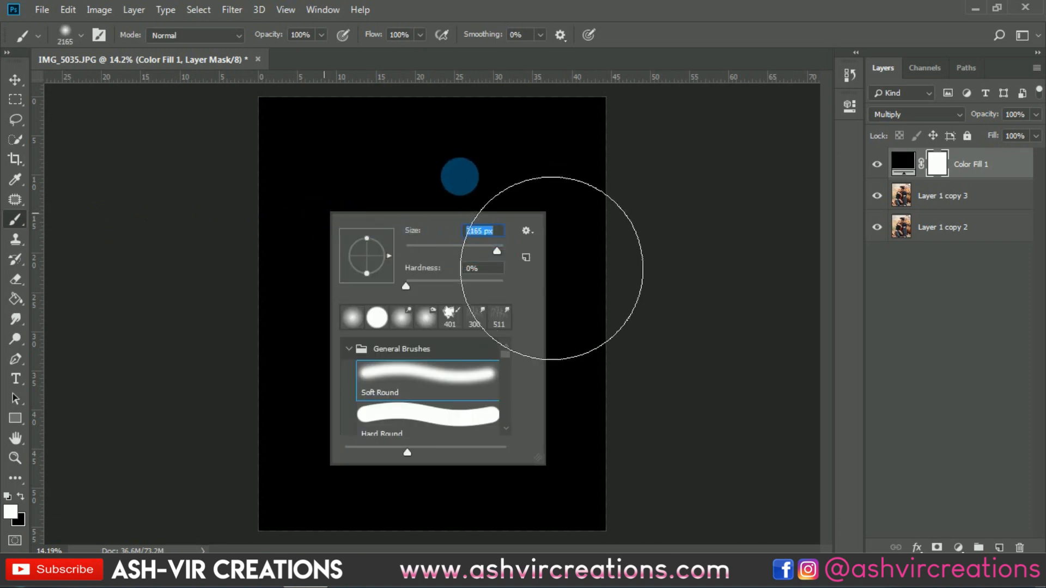
key(Return)
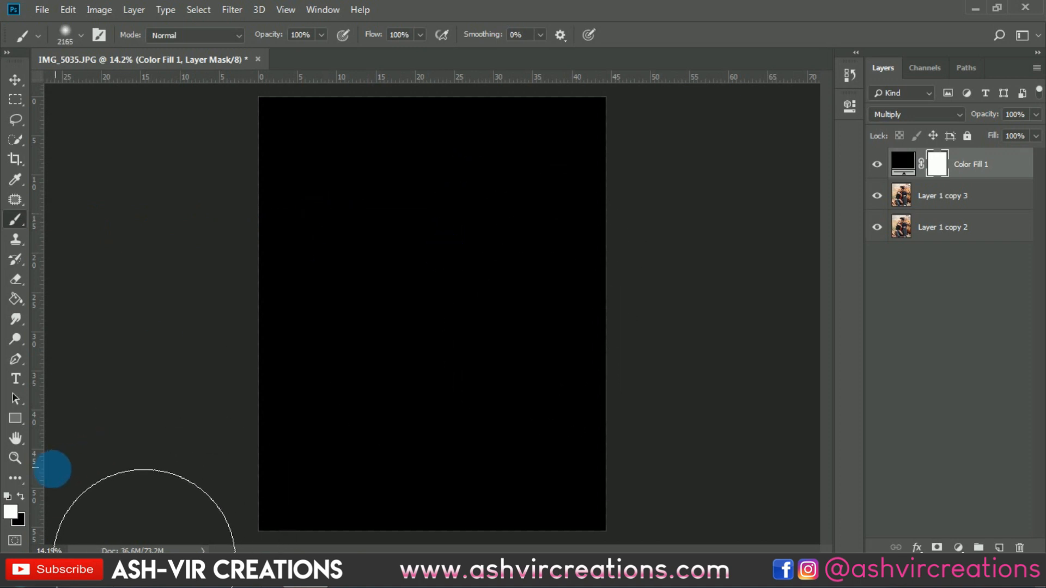
click(23, 491)
click(434, 265)
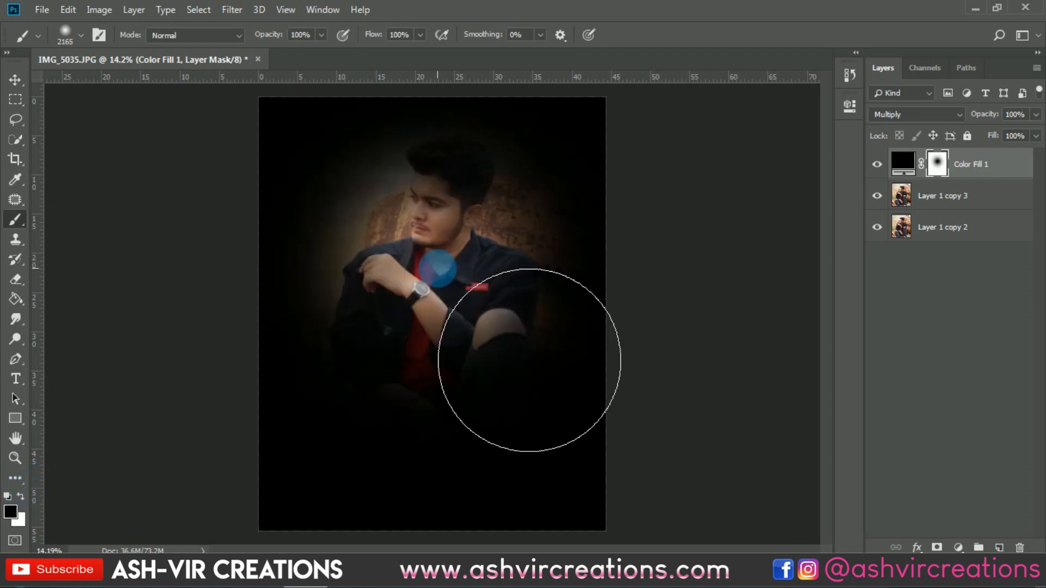
Step: Extend the black mask painting over the man's torso and legs with 1900 px and 1800 px soft brushes
key(bracketleft)
key(bracketleft)
key(bracketleft)
key(bracketleft)
key(bracketright)
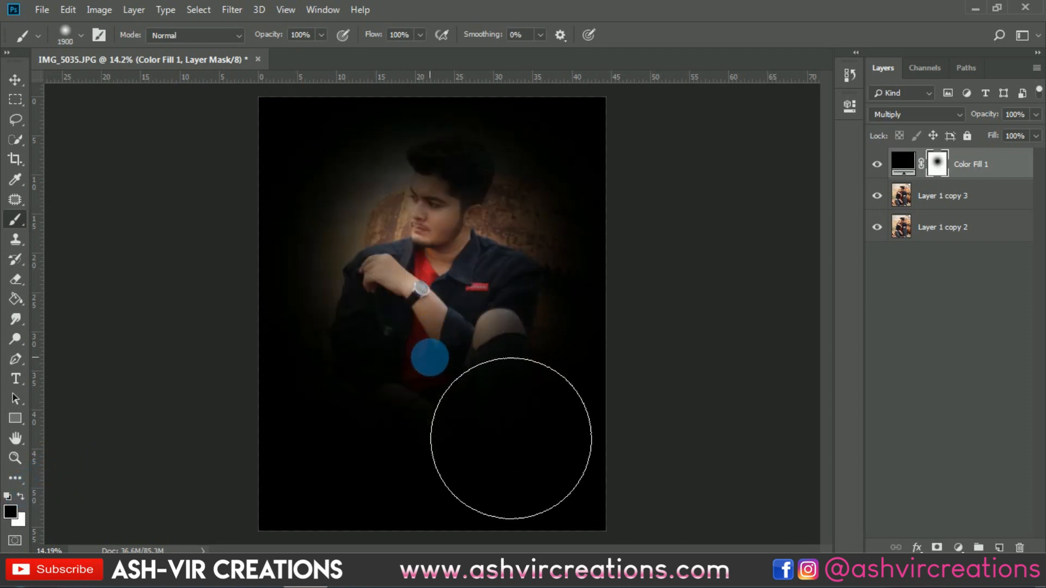
click(425, 357)
key(bracketleft)
click(386, 380)
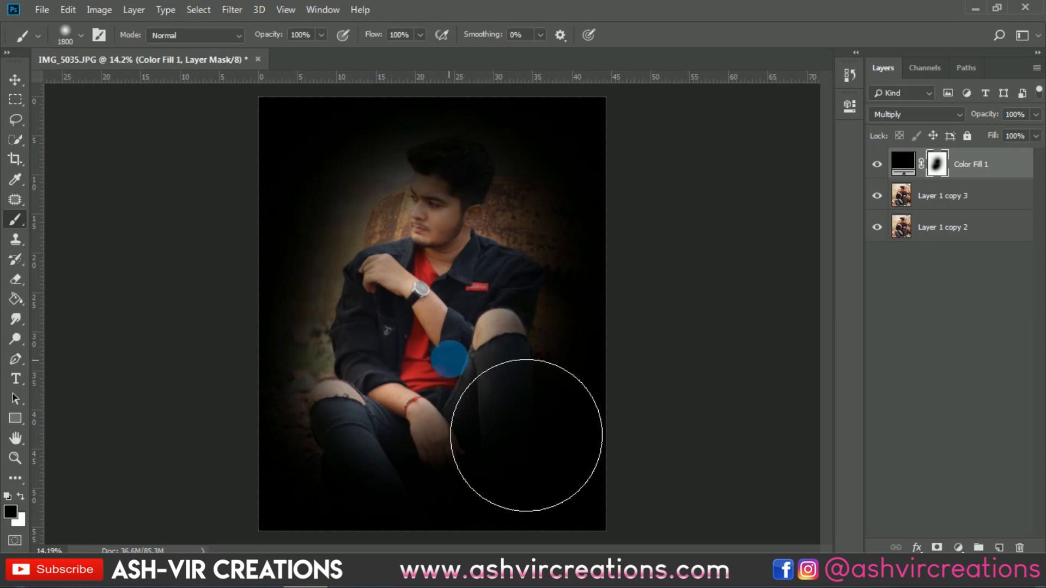
Step: Paint white on the mask around the man and lower the fill layer's opacity to 48%
click(21, 497)
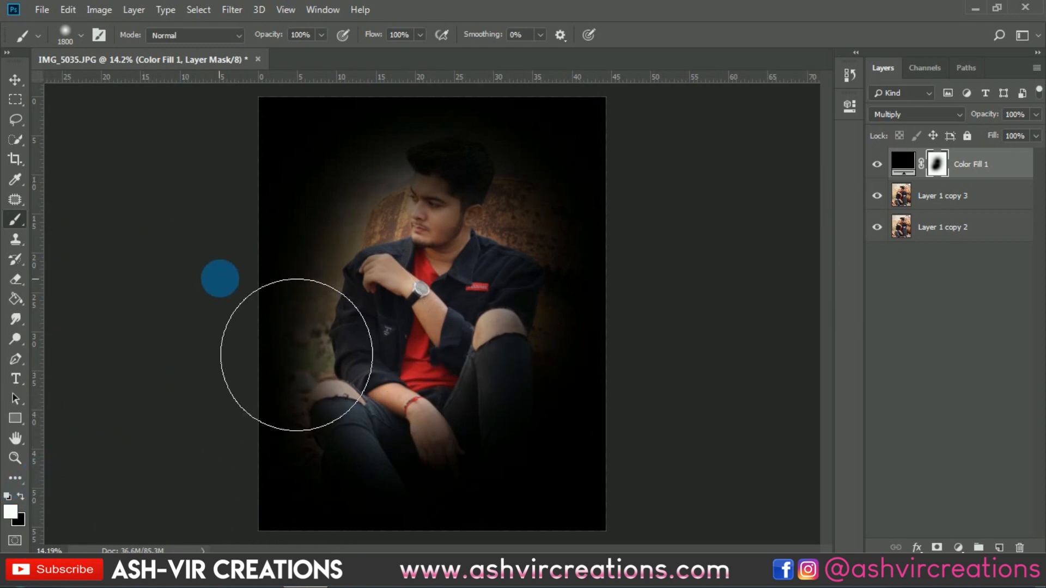
mouse_move(320, 246)
mouse_down()
mouse_move(327, 265)
mouse_move(480, 257)
mouse_up()
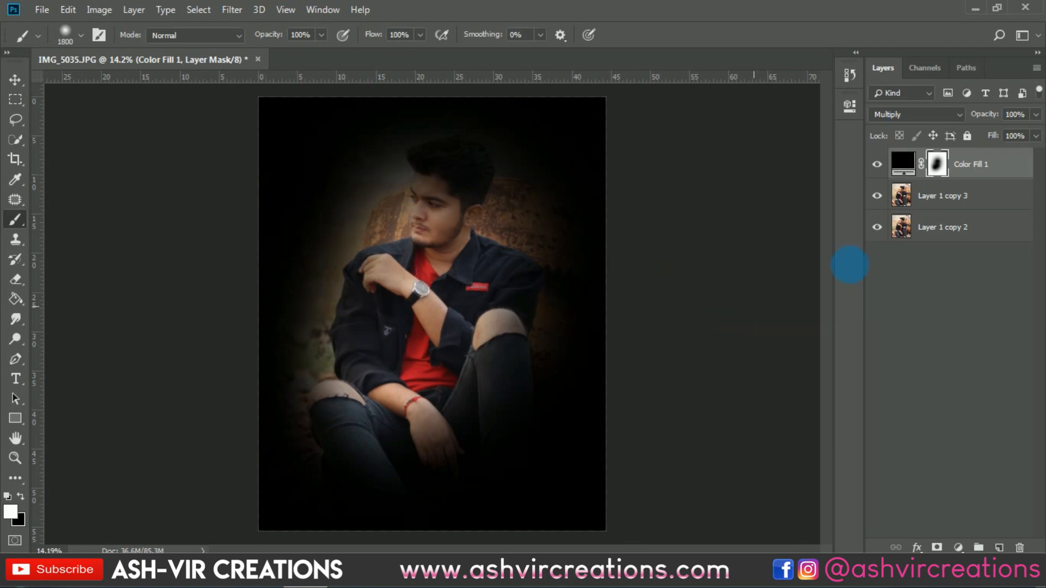
drag(983, 119, 858, 108)
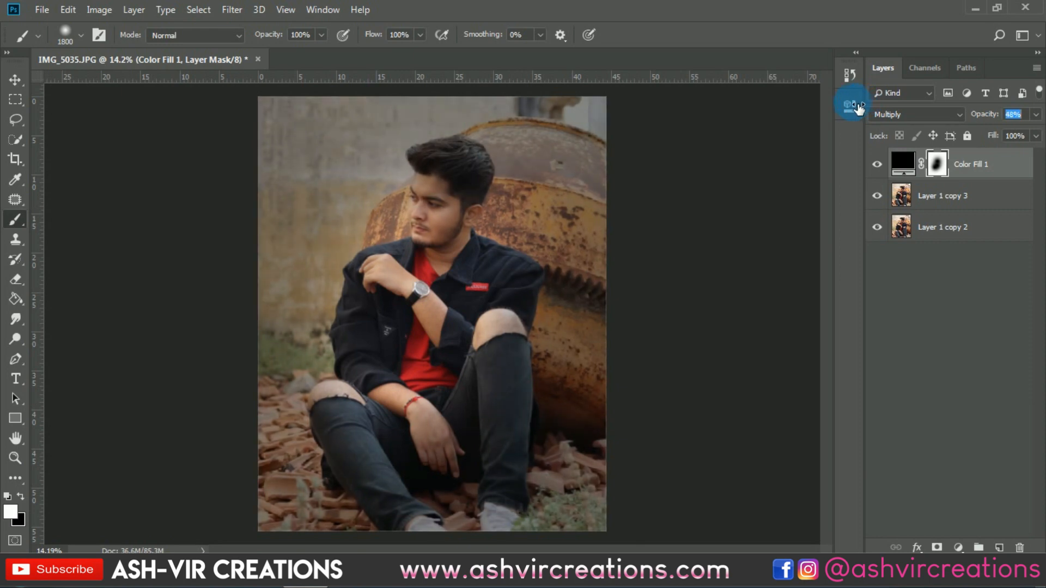
Step: Hide the color fill layer and quick-select the man's head and upper body on Layer 1 copy 3
click(877, 164)
click(943, 195)
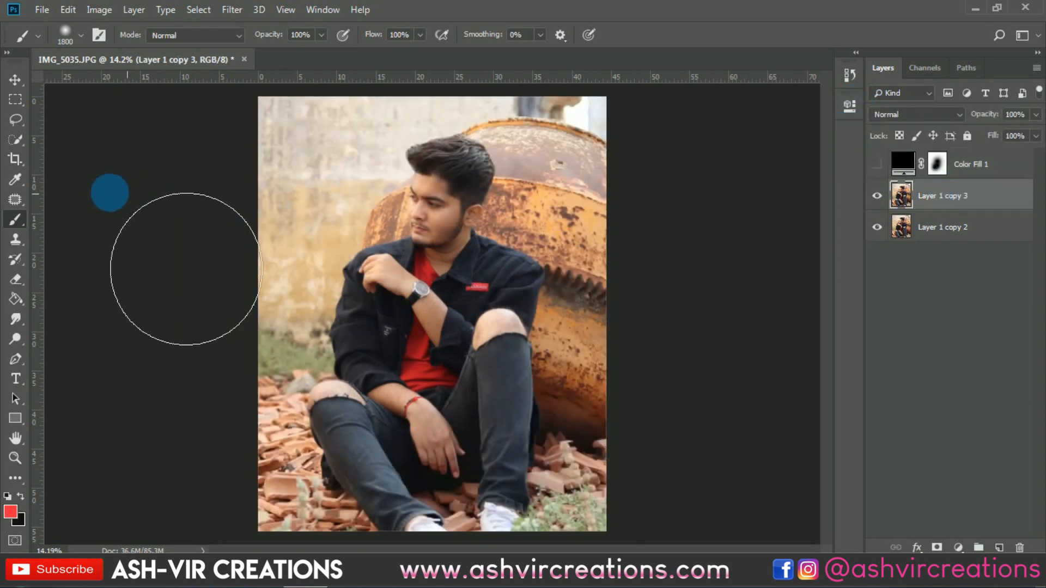
click(15, 140)
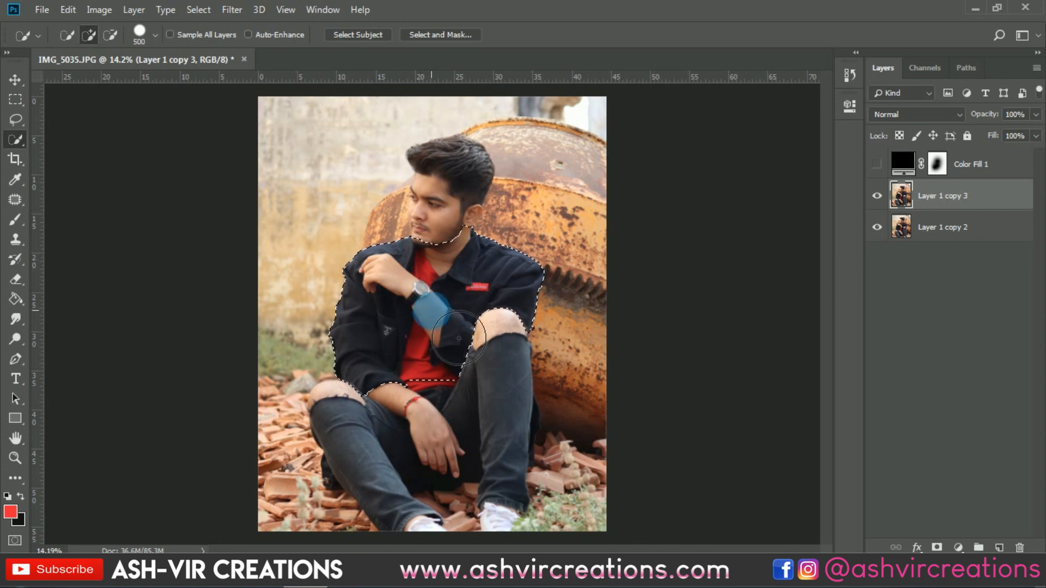
mouse_move(431, 310)
mouse_down()
mouse_move(443, 214)
mouse_move(454, 241)
mouse_up()
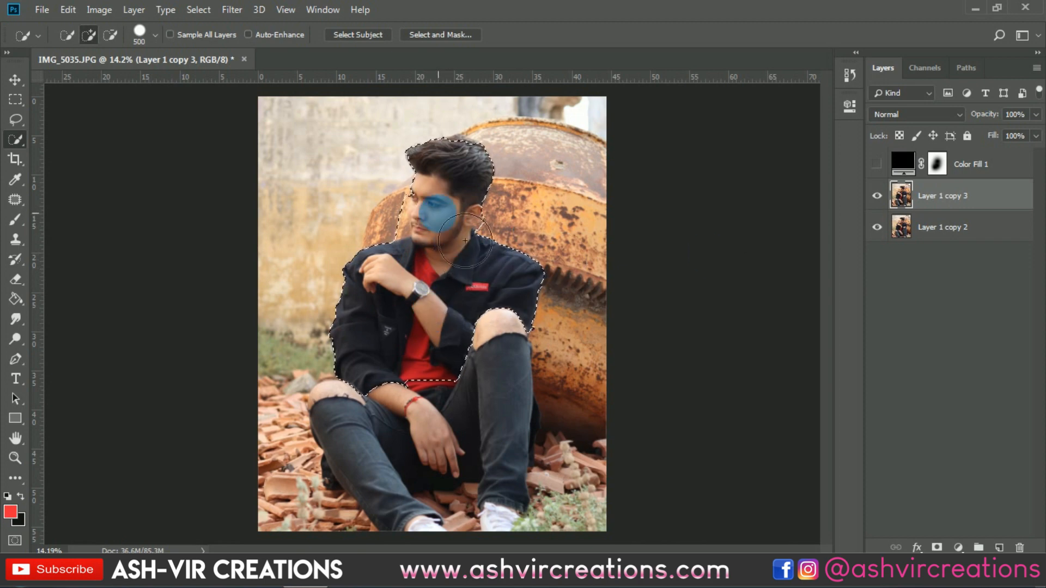
Step: Show the fill layer and paint black on its mask inside the selection with an 1100–1200 px soft brush
click(877, 164)
click(937, 164)
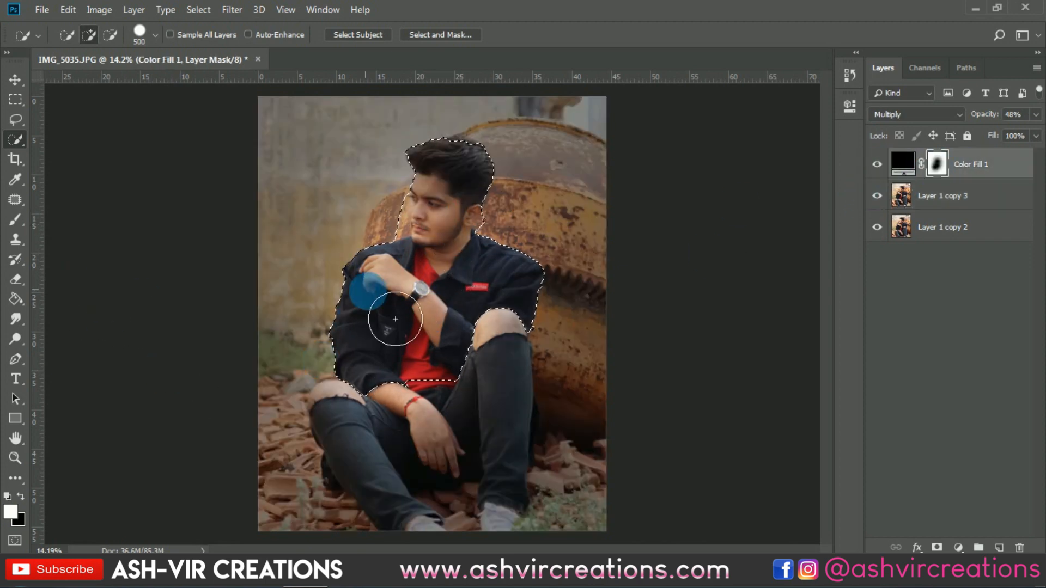
click(6, 497)
key(x)
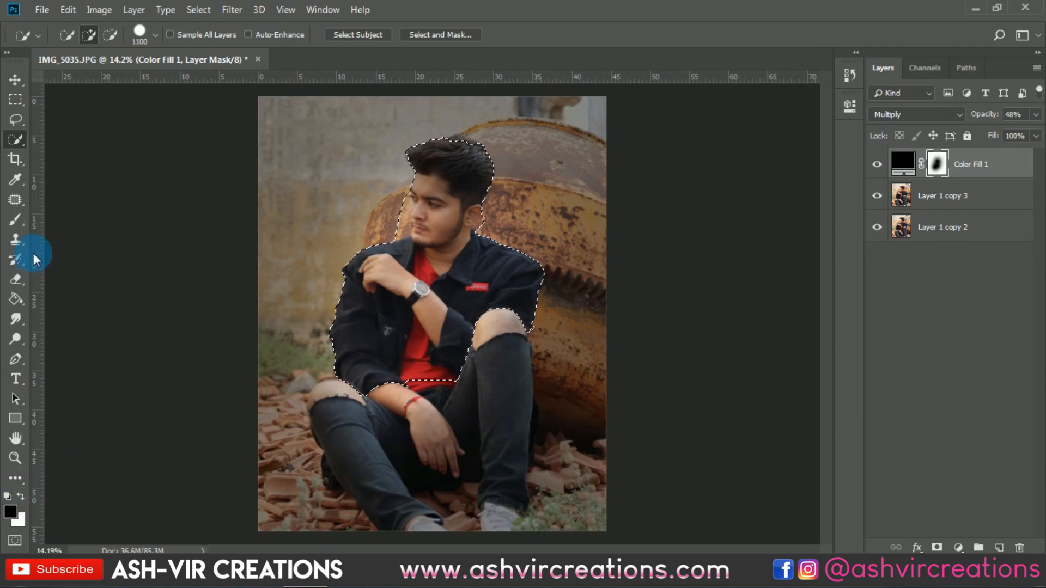
click(15, 219)
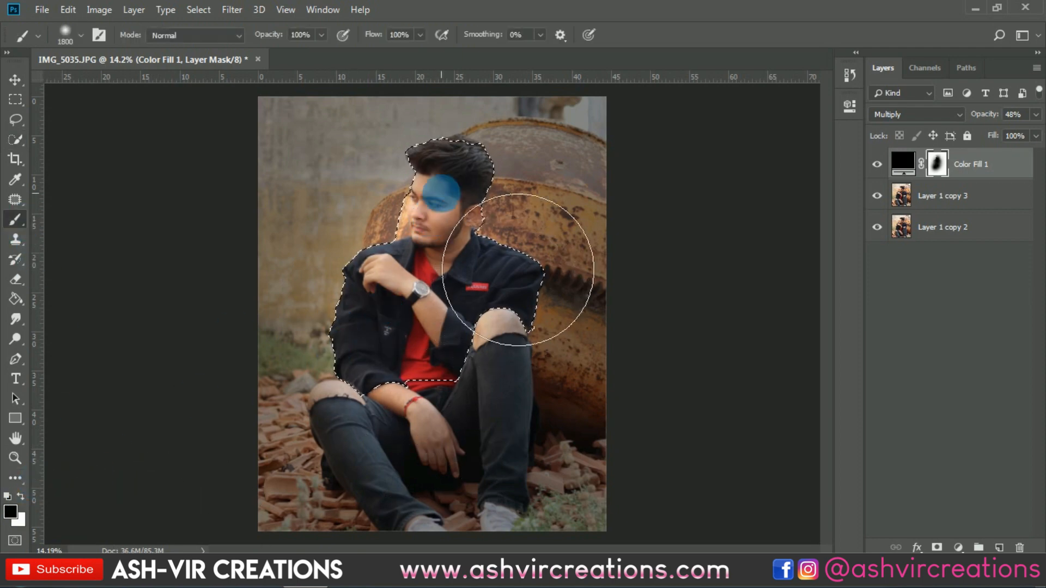
key(bracketleft)
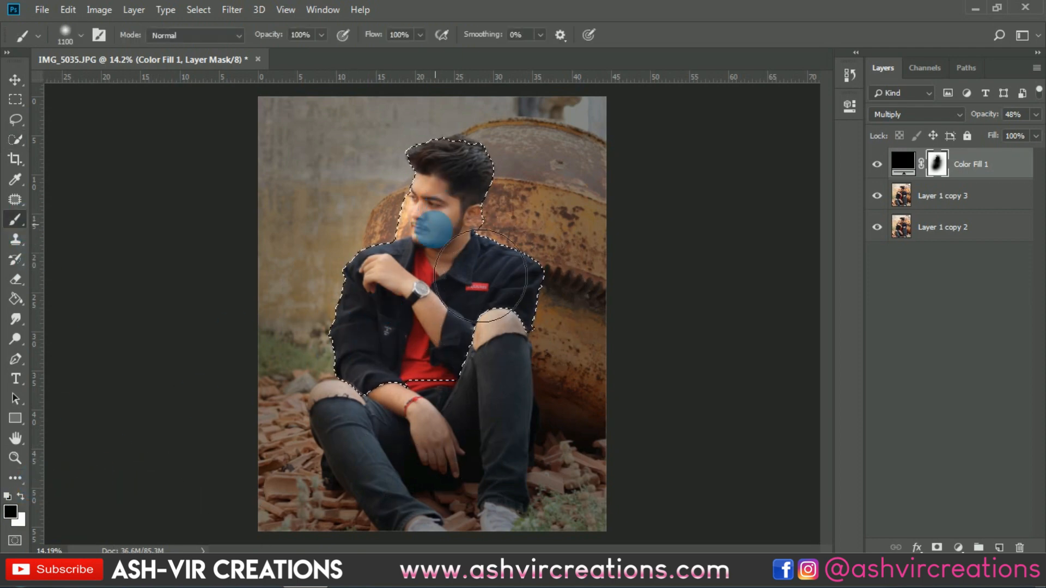
key(bracketright)
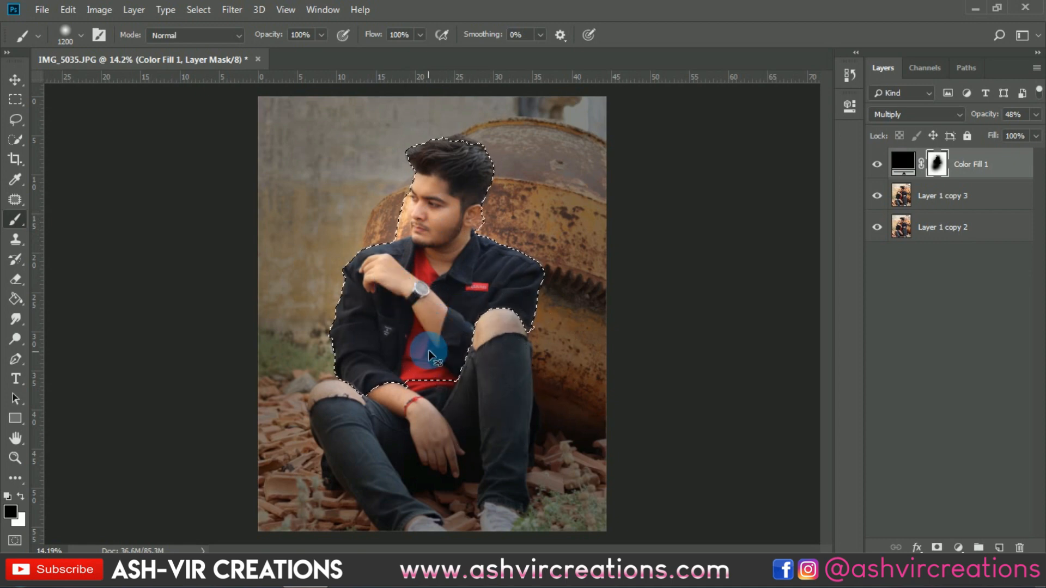
key(bracketleft)
Step: Paint black on the fill layer's mask around the man's face with a 600 px soft brush
scroll(382, 354, up, 5)
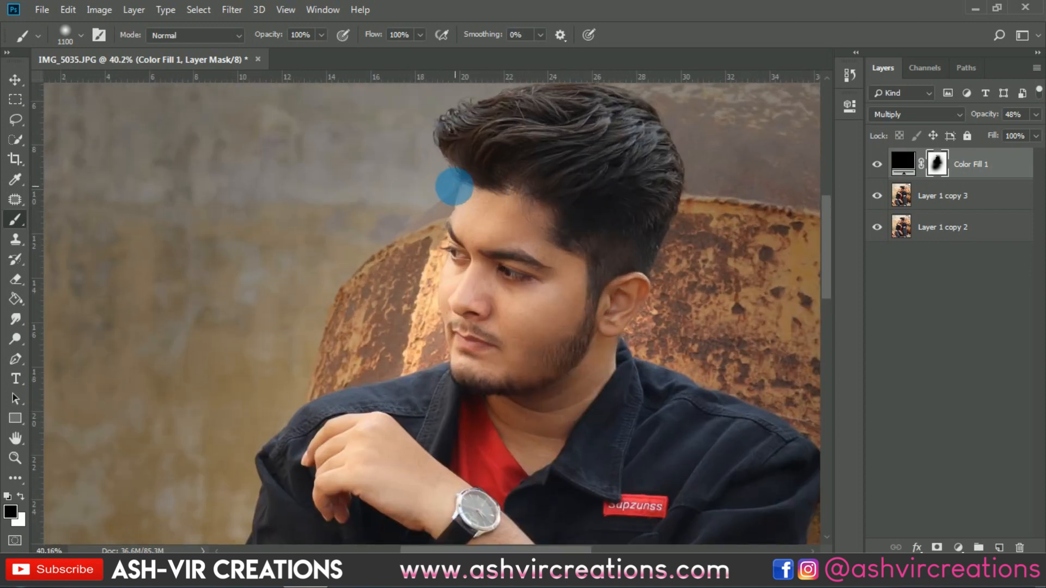
key(bracketleft)
key(bracketleft)
key(bracketleft)
key(bracketleft)
mouse_move(563, 292)
mouse_down()
mouse_move(552, 376)
mouse_move(570, 388)
mouse_up()
Step: Toggle the color fill layer's visibility to compare the photo with and without the darkening, close up and in full
click(877, 167)
click(877, 166)
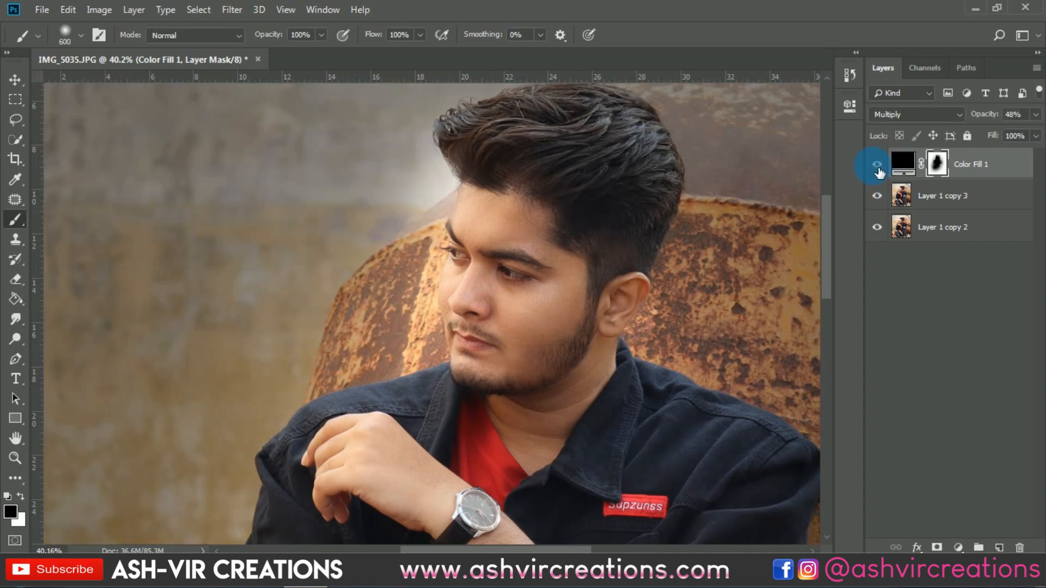
click(877, 166)
click(877, 166)
scroll(705, 158, down, 2)
scroll(705, 158, down, 3)
scroll(834, 162, up, 1)
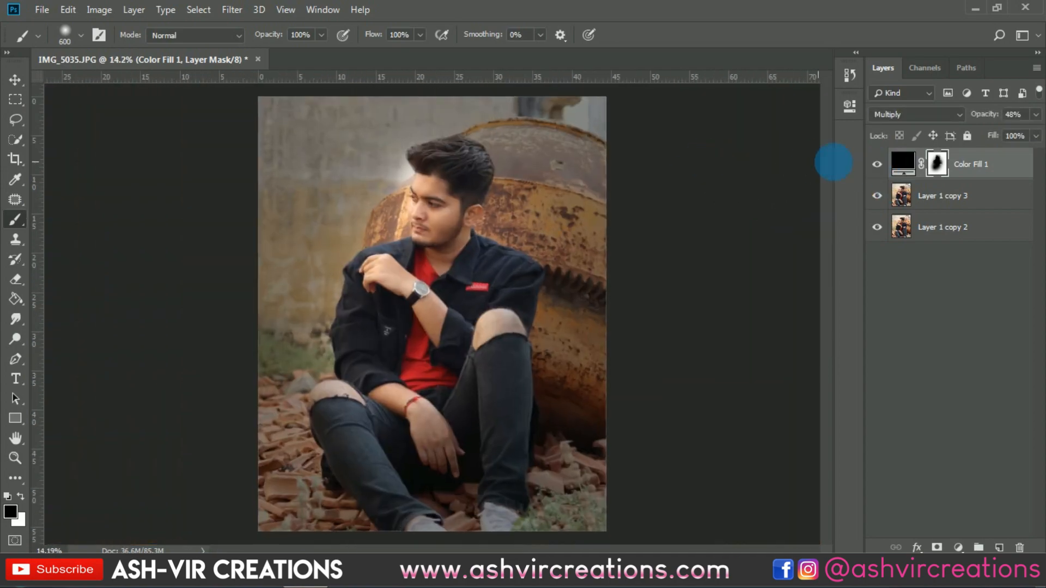
click(877, 164)
click(877, 164)
click(877, 164)
click(877, 164)
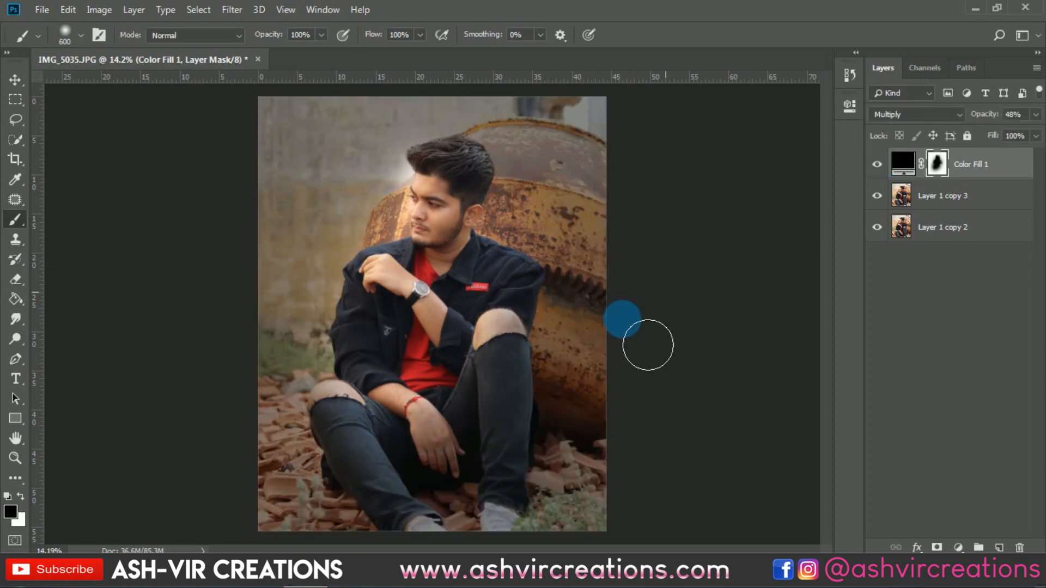
Step: Paint black on the mask over the man's knees with a 400 px soft brush at 56% opacity
scroll(387, 395, up, 2)
scroll(358, 392, up, 2)
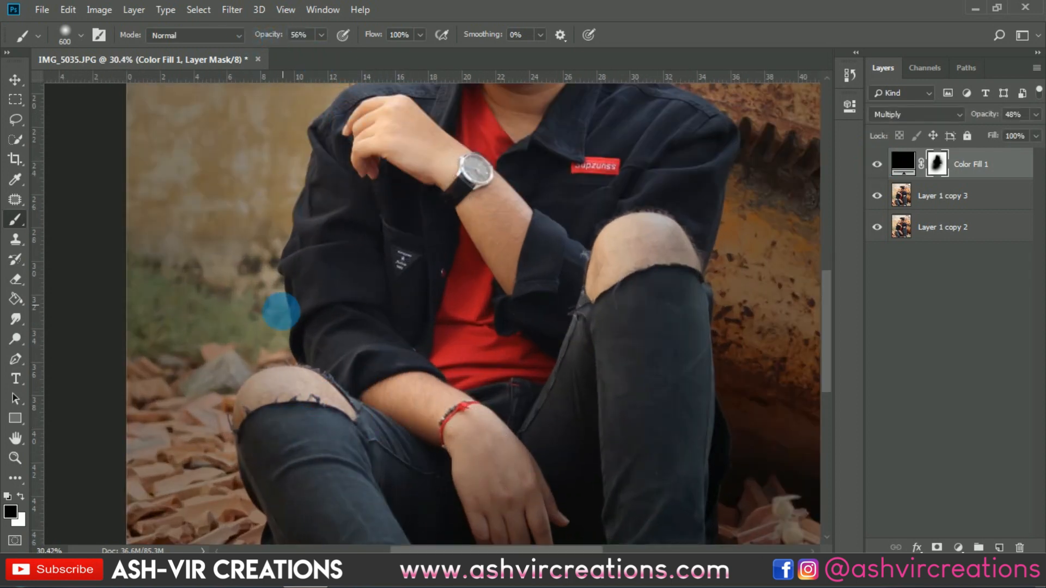
key(bracketleft)
key(bracketleft)
key(bracketright)
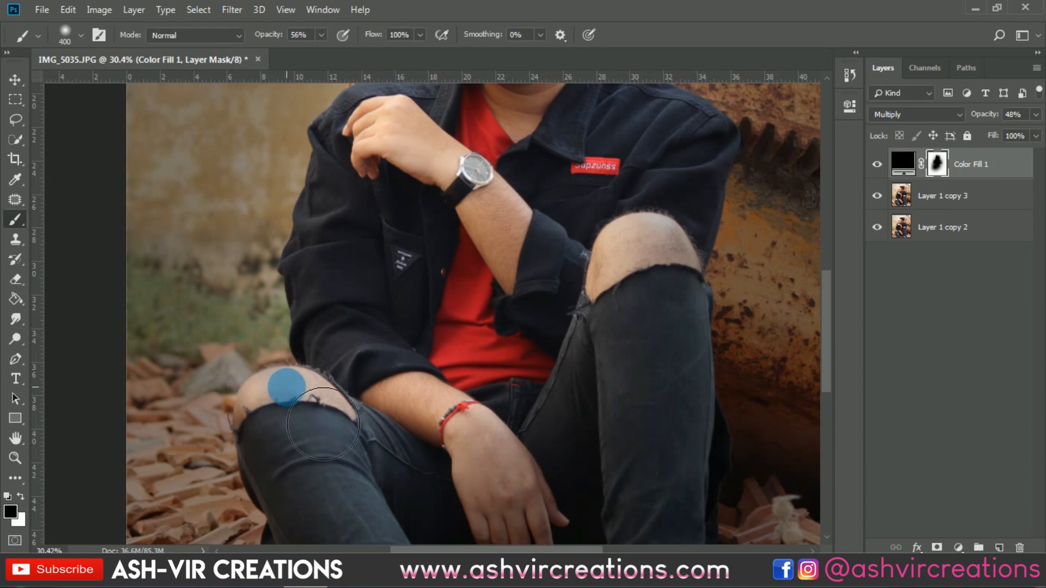
scroll(313, 425, down, 3)
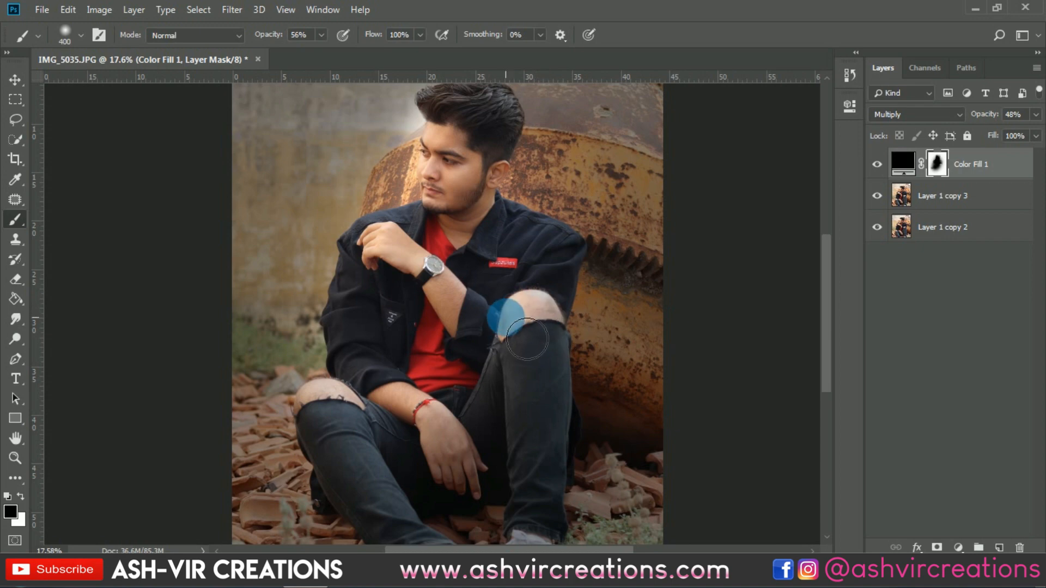
Step: Paint black on the mask over the raised knee and leg with a 700 px soft brush at 45% opacity
scroll(575, 327, down, 1)
scroll(591, 322, up, 1)
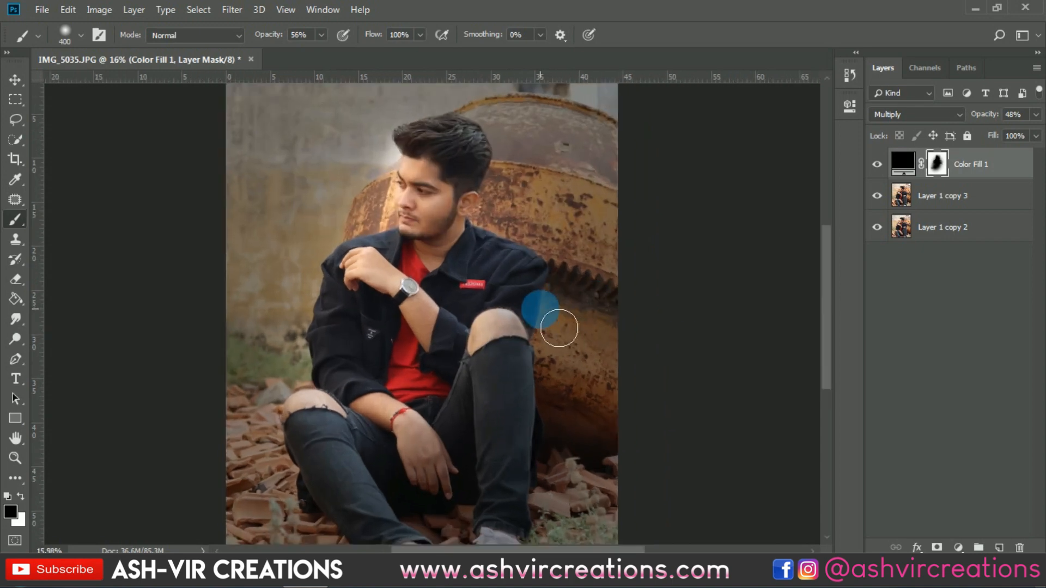
key(bracketright)
drag(275, 42, 273, 41)
key(bracketright)
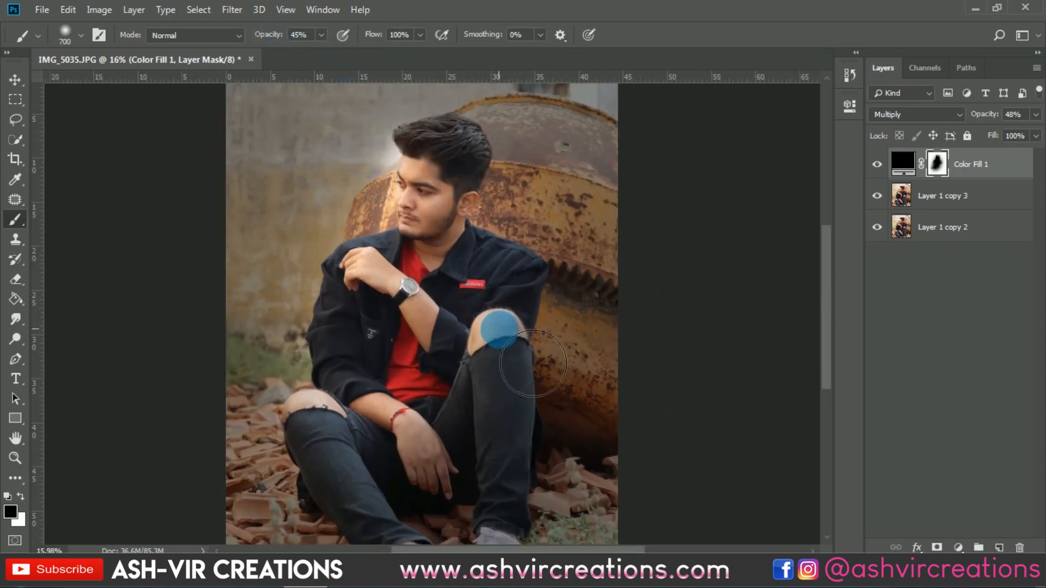
Step: Toggle the color fill layer's visibility to check the brightened man against the darkened background
click(877, 164)
click(877, 164)
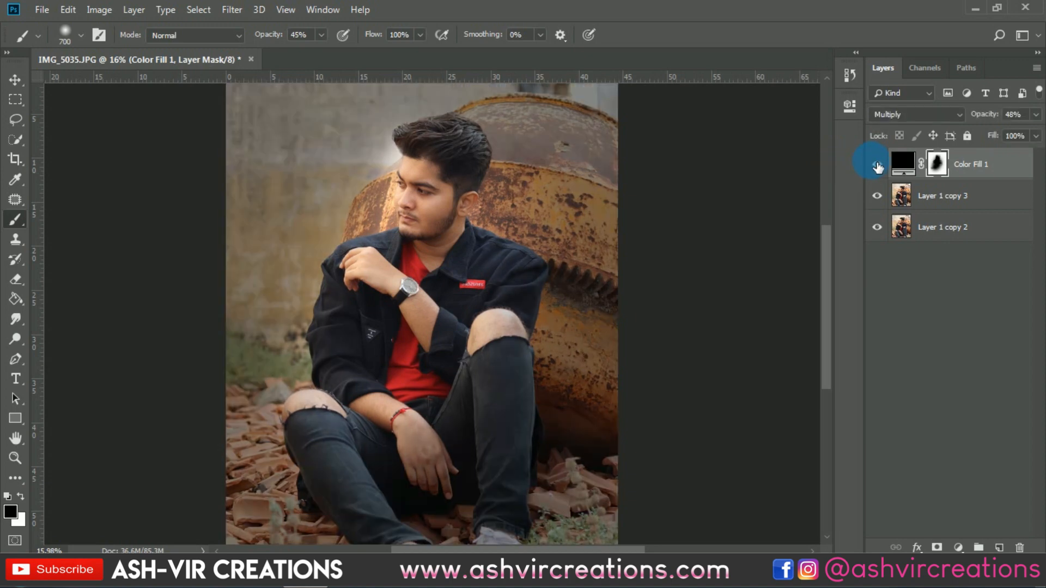
click(877, 165)
click(877, 164)
key(bracketright)
key(bracketright)
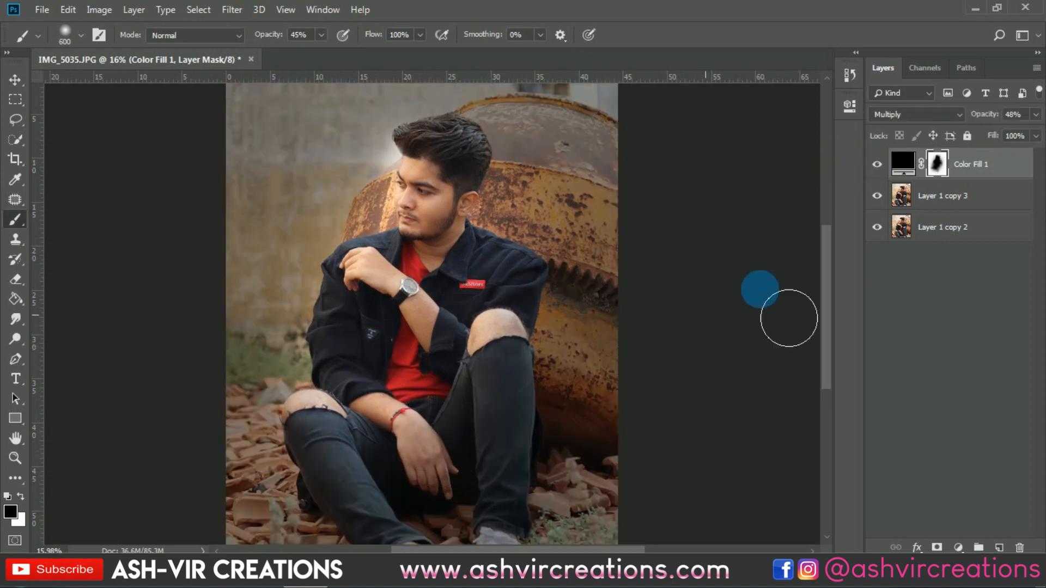
click(877, 164)
click(877, 165)
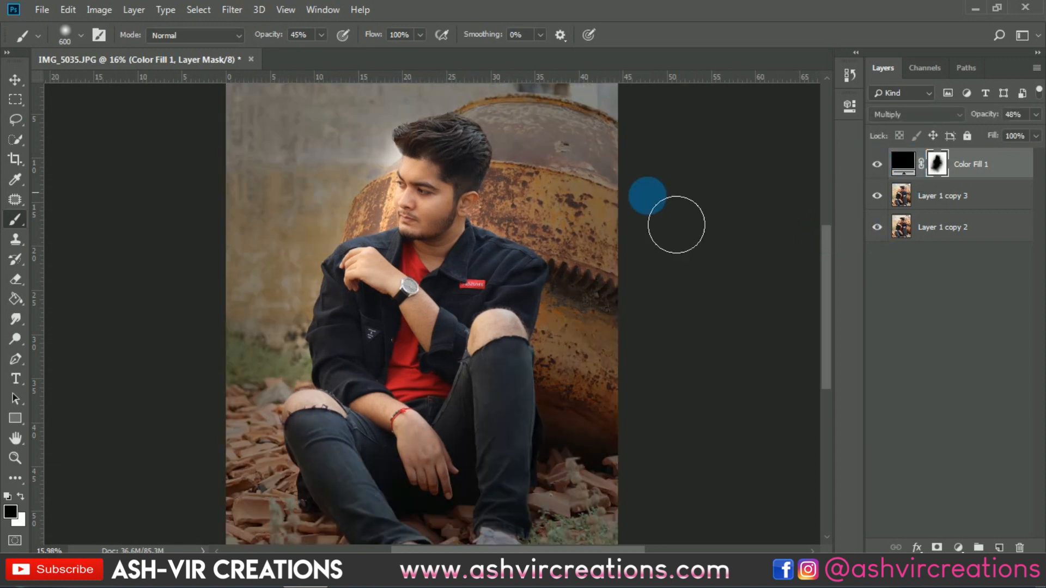
Step: Lower the color fill layer's opacity to 32% and toggle its visibility to compare the result
scroll(826, 206, down, 2)
mouse_move(1002, 120)
mouse_down()
mouse_move(964, 120)
mouse_move(985, 119)
mouse_up()
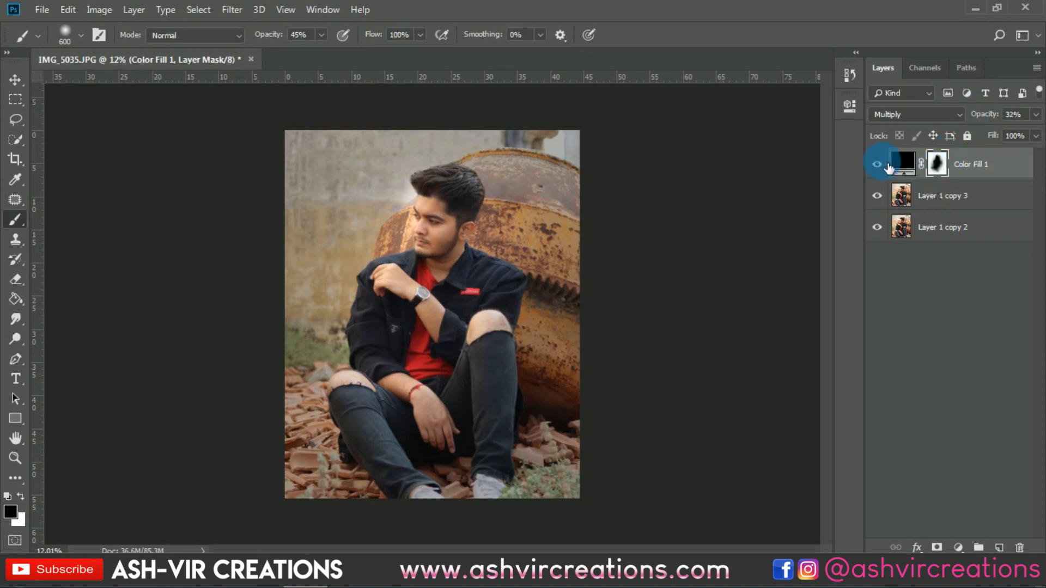
click(878, 164)
click(878, 165)
click(878, 165)
click(878, 164)
click(879, 164)
click(878, 164)
Step: Paint white on the mask over the bright halo beside the forehead with a 400 px soft brush at 45% opacity
scroll(458, 219, up, 8)
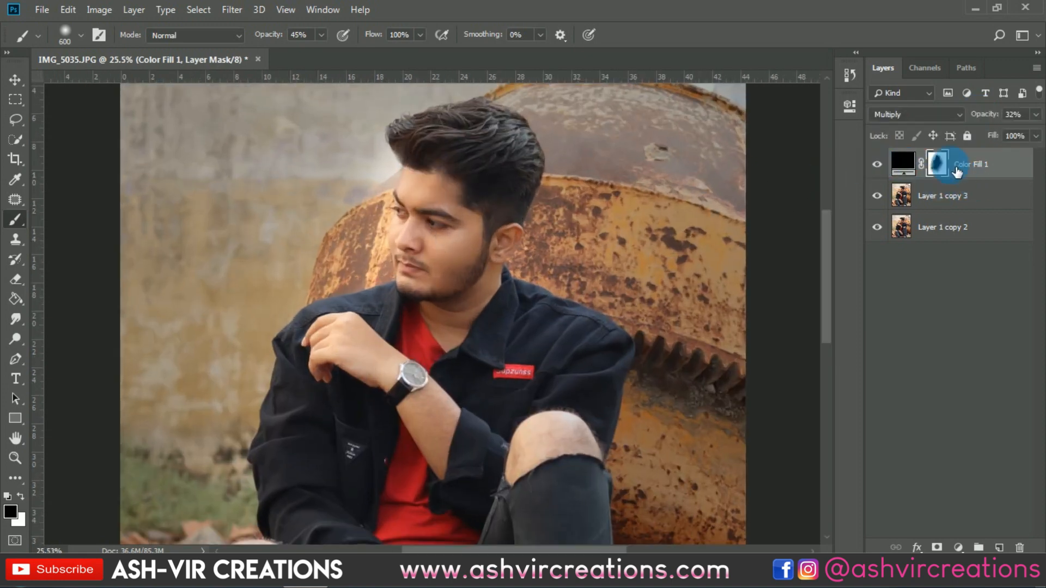
click(20, 496)
key(bracketright)
key(bracketright)
key(bracketright)
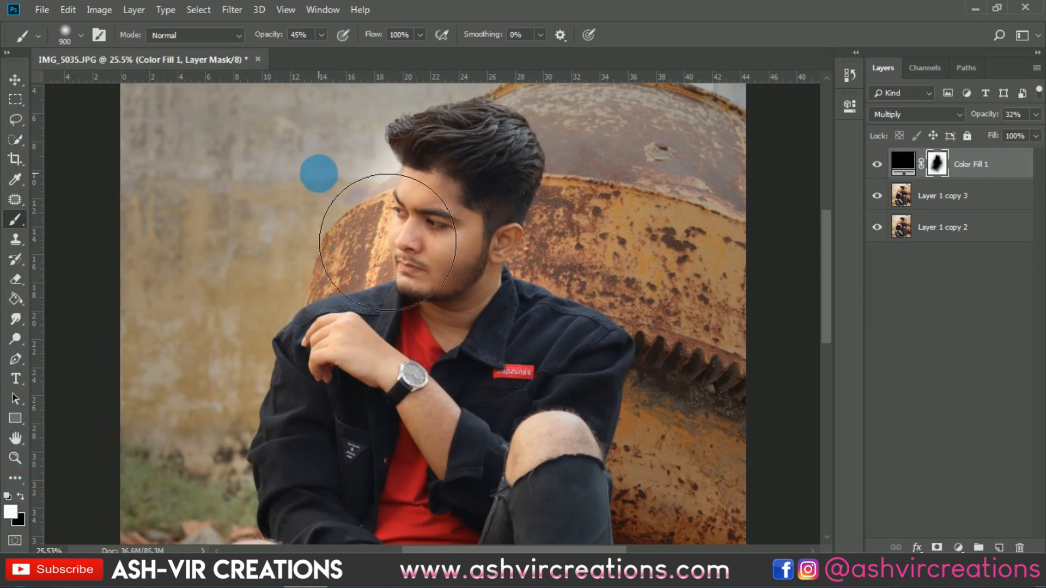
key(bracketleft)
key(bracketleft)
key(bracketleft)
key(bracketleft)
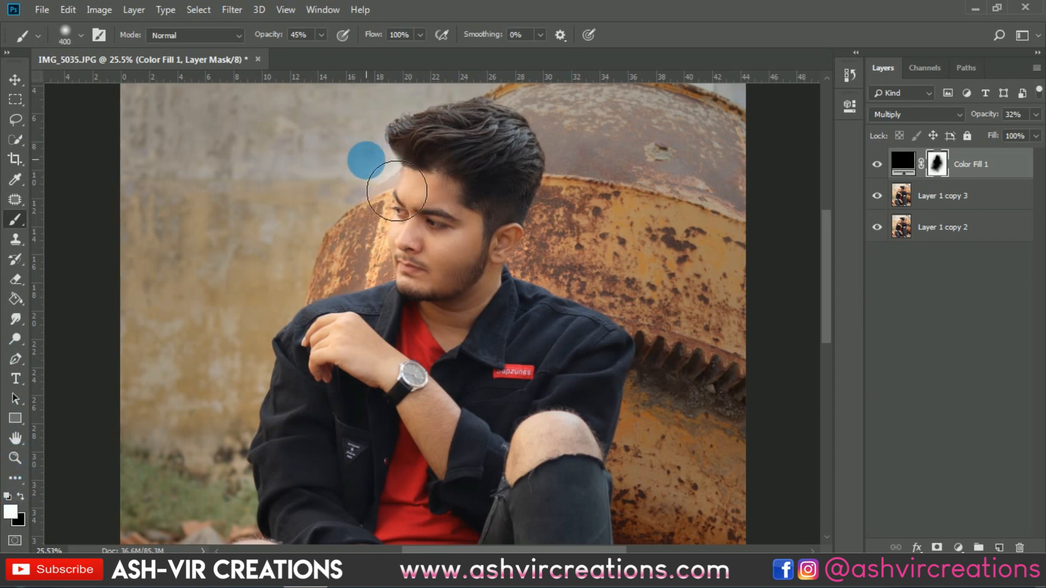
click(391, 189)
Step: Toggle the color fill layer's visibility to check the darkening around the head
click(877, 164)
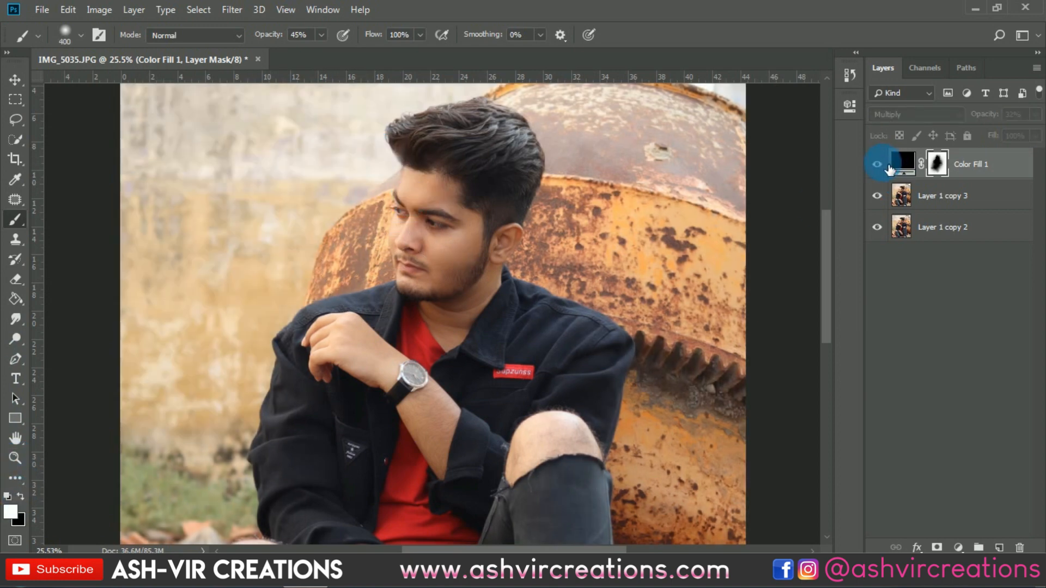
click(877, 164)
click(877, 164)
click(876, 164)
scroll(666, 184, down, 2)
Step: Refine the mask along the forehead edge with a 300 px soft white brush at 45% opacity
scroll(666, 184, up, 5)
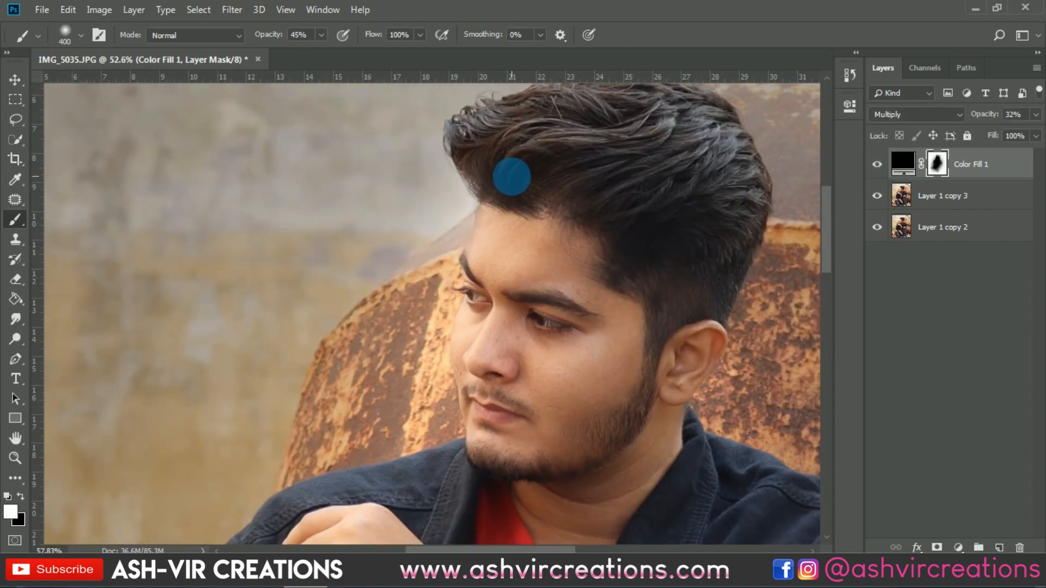
key(bracketleft)
key(bracketleft)
key(bracketleft)
key(bracketright)
key(bracketright)
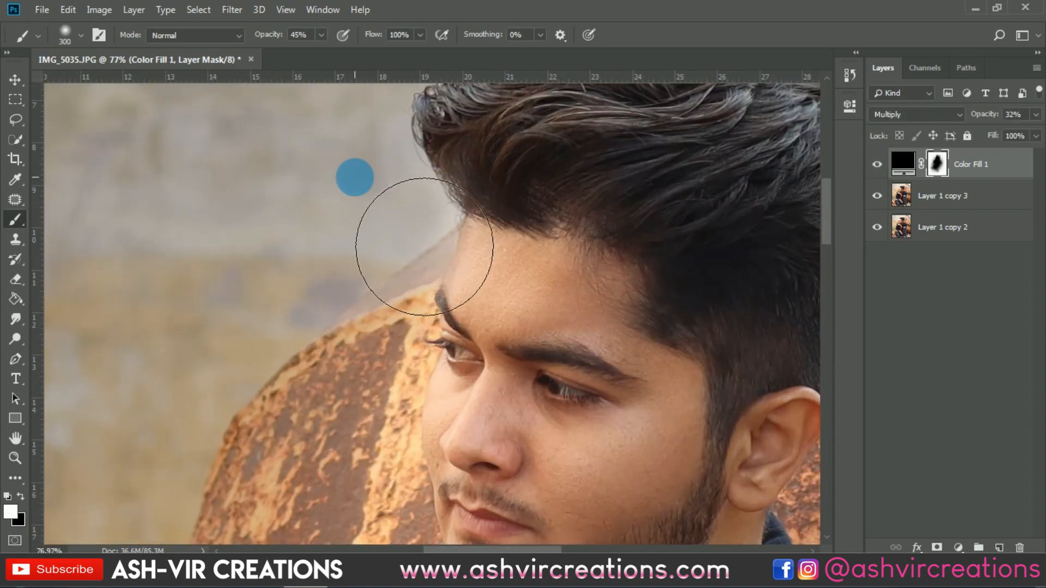
Step: Toggle the color fill layer's visibility to inspect the forehead edge close up
click(877, 164)
click(877, 164)
click(877, 164)
click(877, 164)
scroll(638, 215, down, 4)
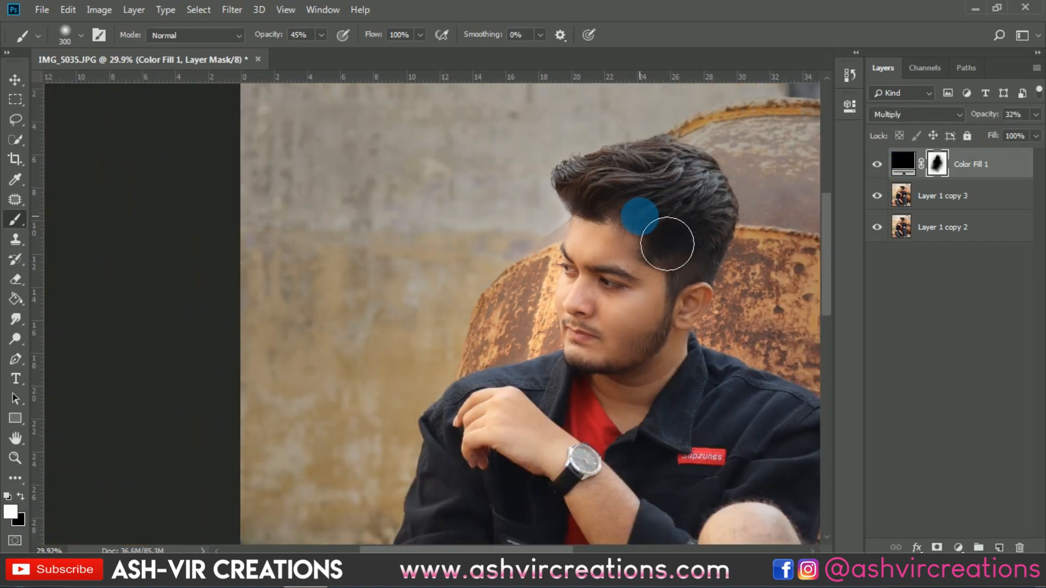
Step: View the whole photo and toggle the color fill layer's visibility to compare the overall darkening
key(v)
scroll(640, 215, down, 3)
key(ctrl+0)
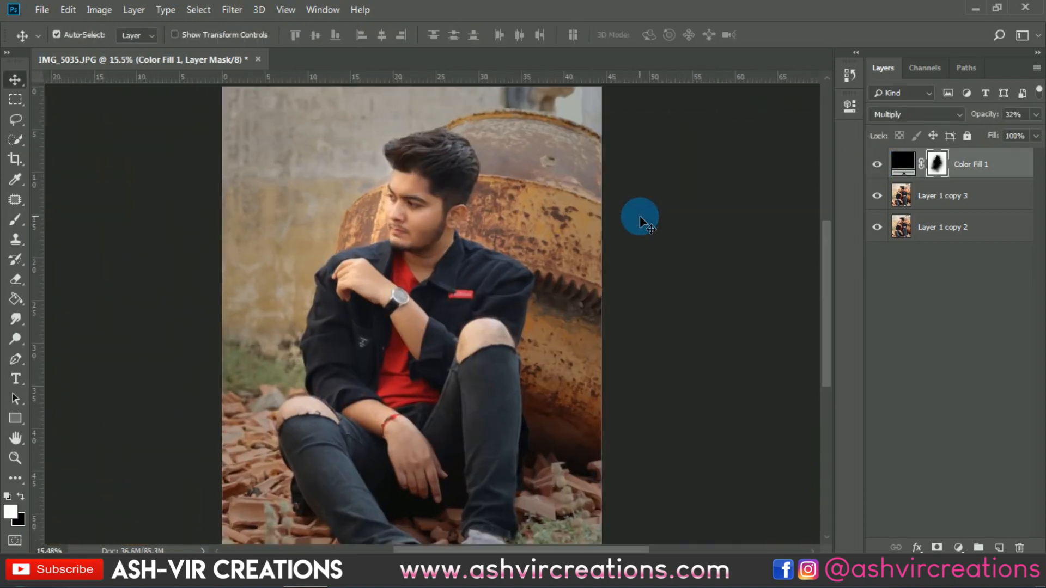
key(b)
scroll(640, 215, down, 1)
click(878, 165)
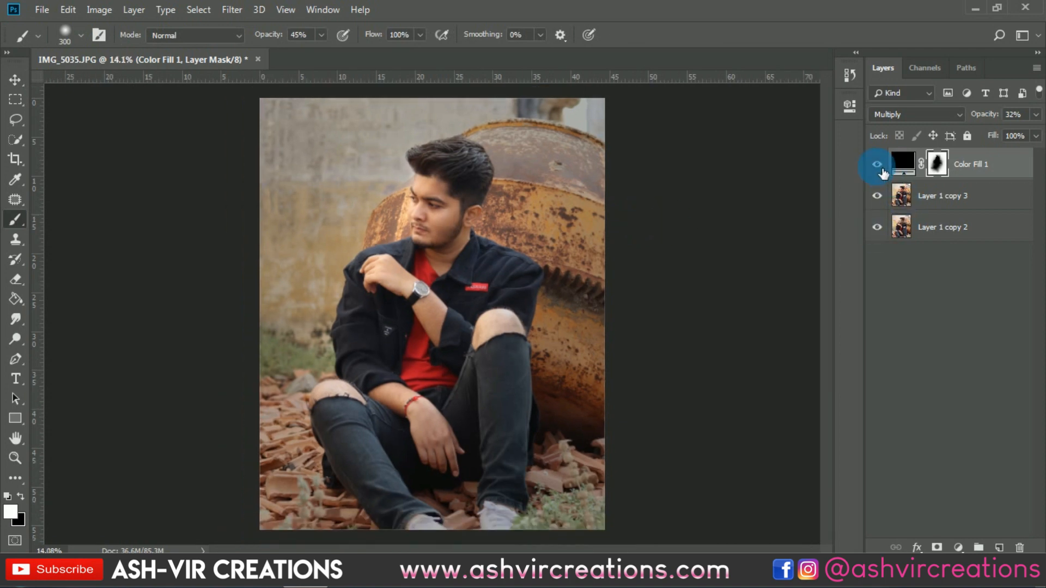
click(878, 166)
click(878, 165)
key(v)
scroll(580, 251, down, 1)
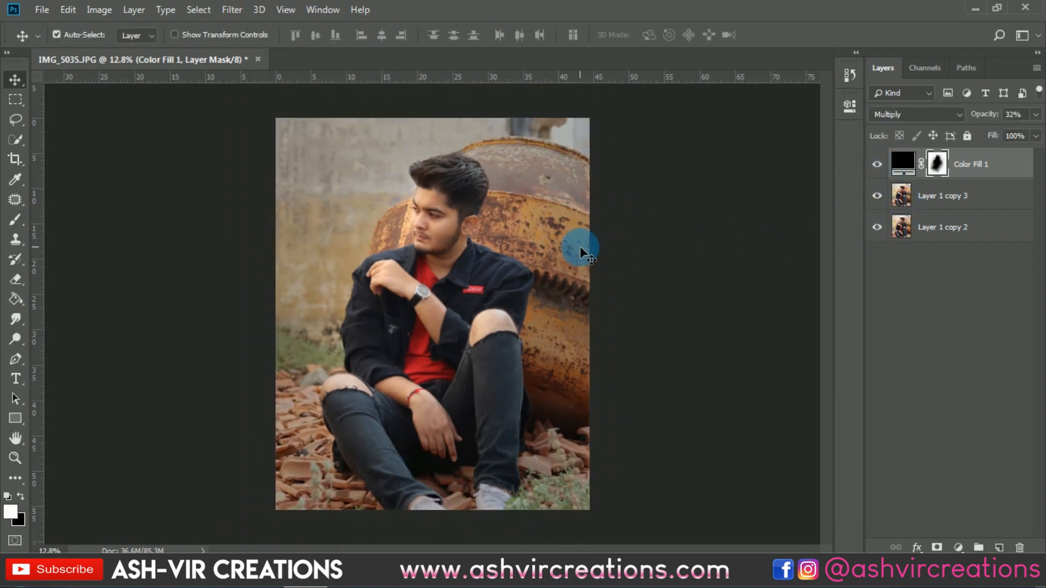
Step: Add a second solid color fill layer above the first in black (000000)
click(959, 547)
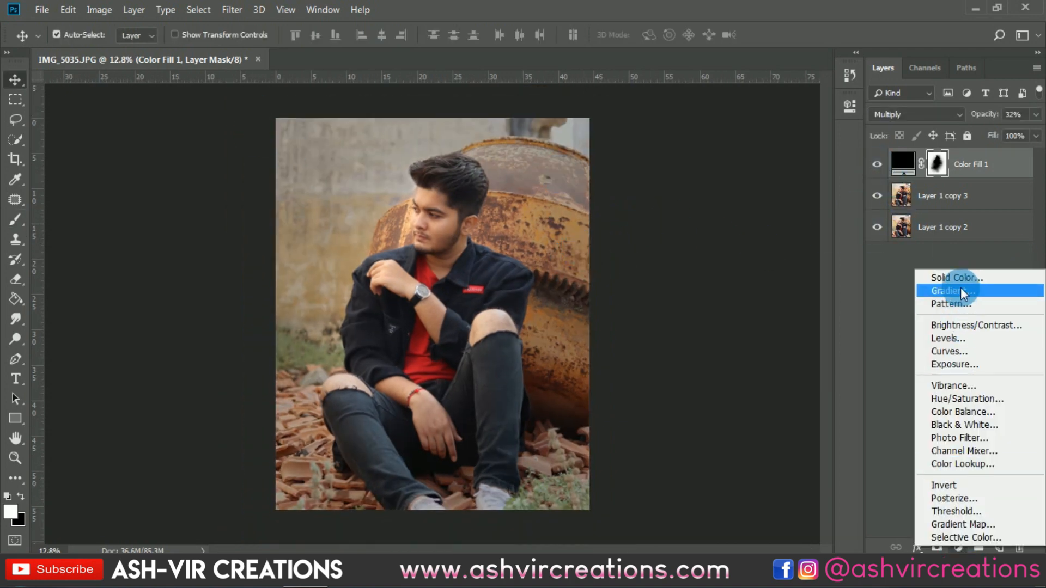
click(960, 282)
drag(661, 275, 534, 426)
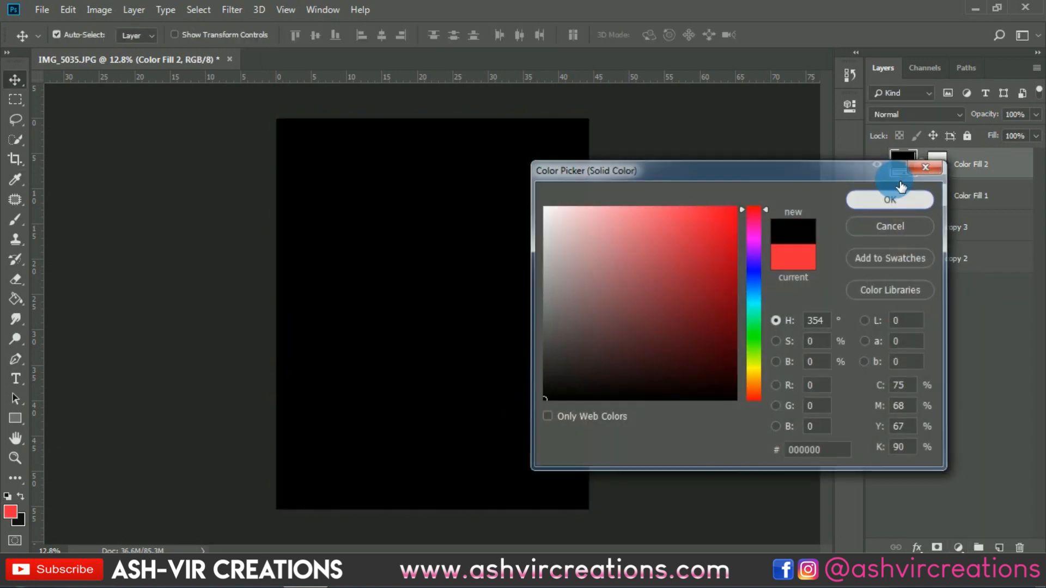
click(891, 198)
Step: Try the Overlay blend mode on the new black fill layer, then set it to Hard Light
click(913, 115)
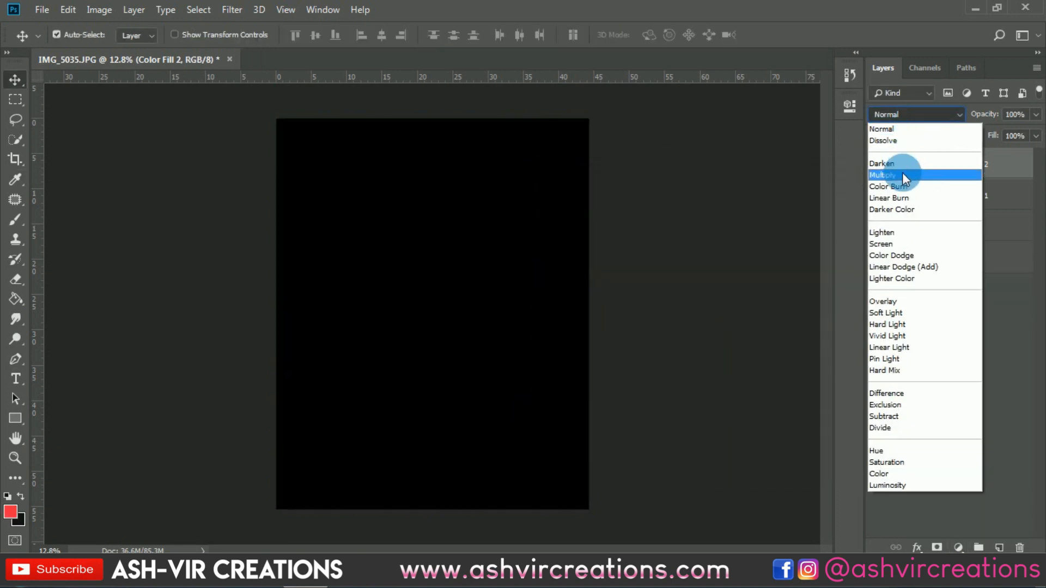
click(896, 302)
click(920, 114)
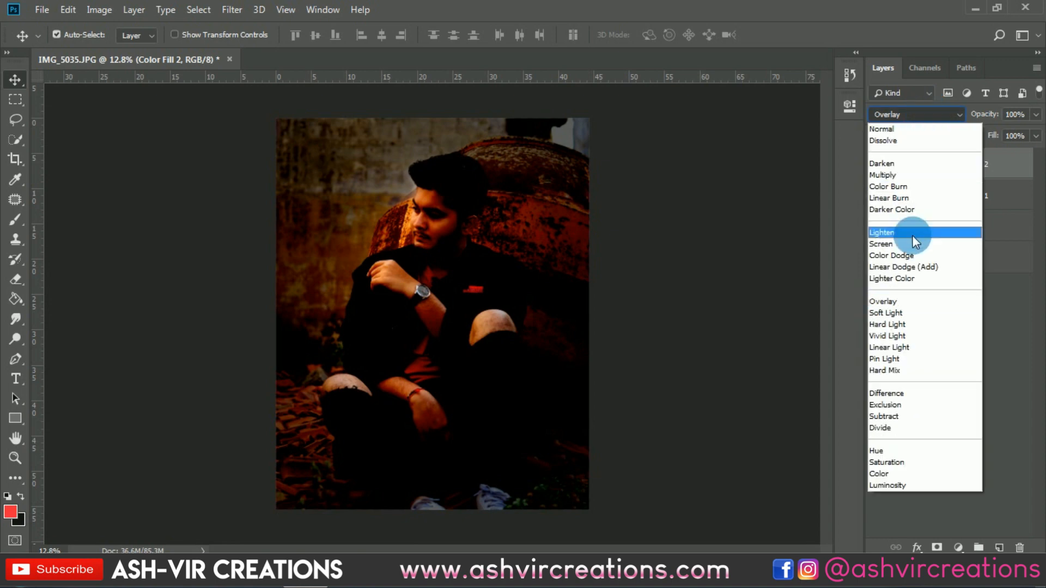
click(886, 324)
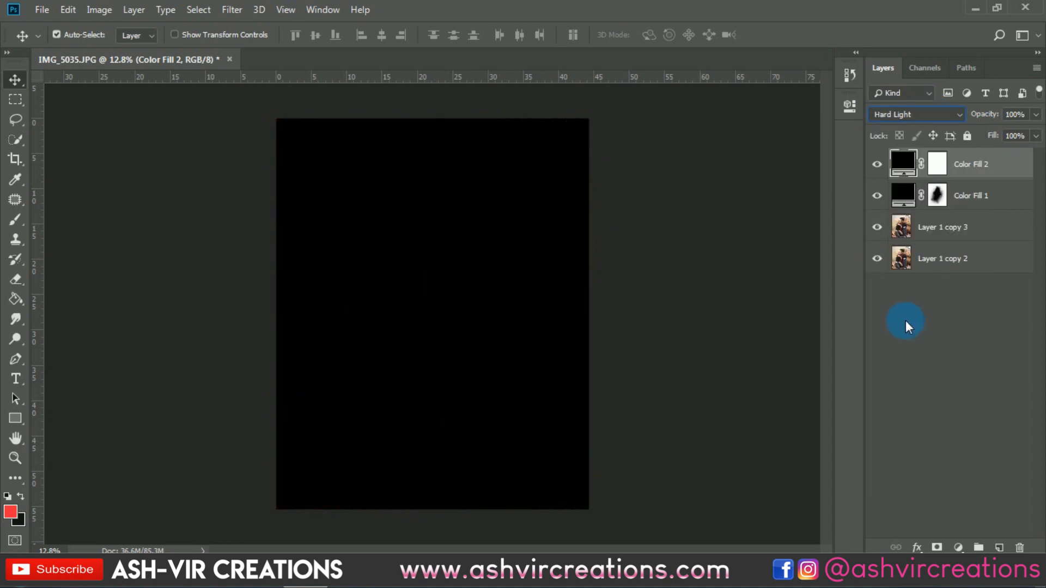
Step: Paint black on the new fill layer's mask over the man's upper body with a large soft brush at 45% opacity
click(937, 164)
click(17, 220)
right_click(542, 294)
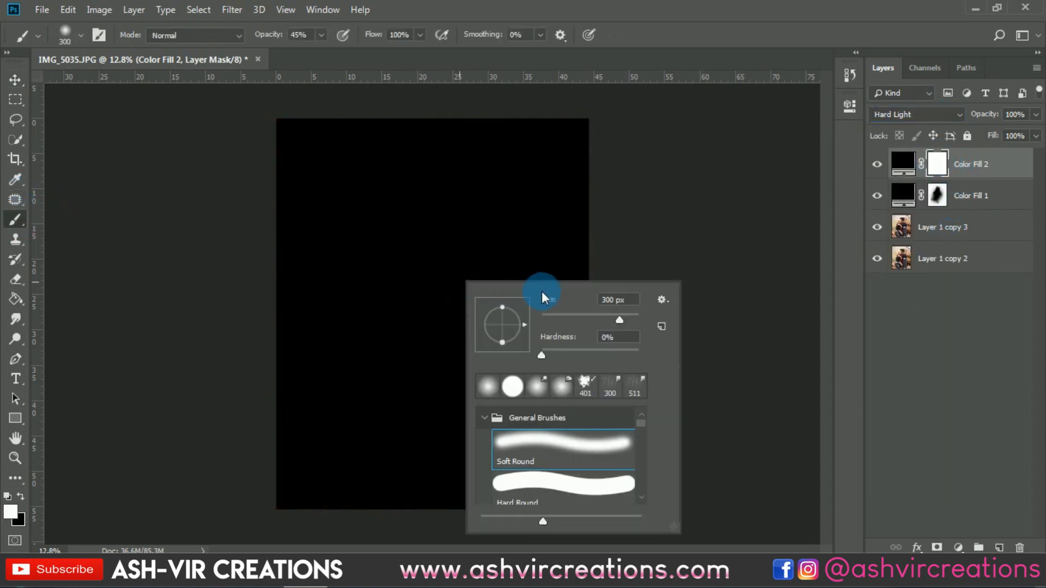
click(19, 497)
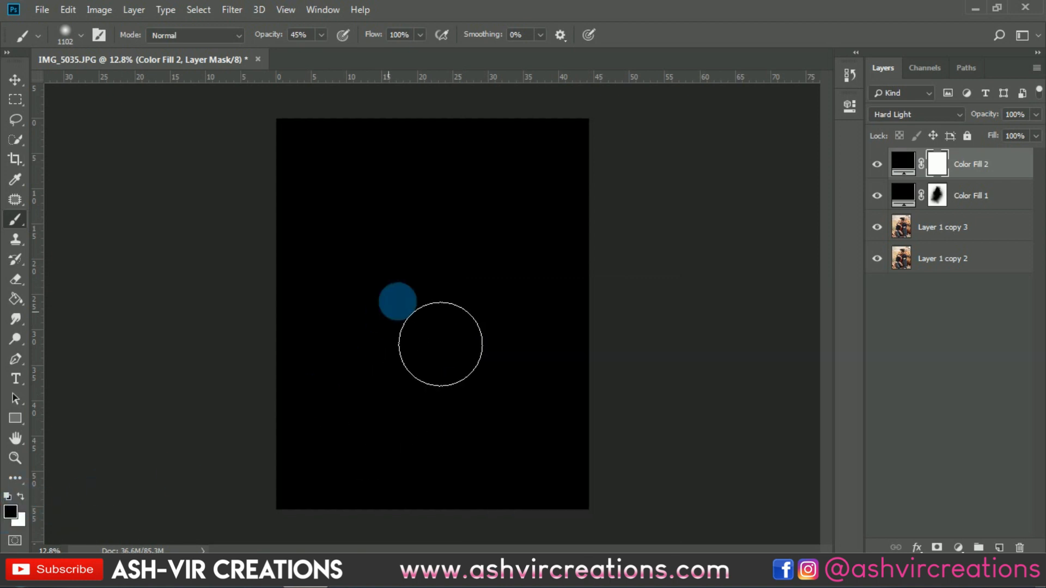
mouse_move(397, 301)
mouse_down()
mouse_move(430, 245)
mouse_move(449, 296)
mouse_move(444, 253)
mouse_up()
Step: Paint black on the mask over the man's whole body with a 2500 px soft brush at 100% opacity
key(bracketright)
key(bracketright)
key(bracketright)
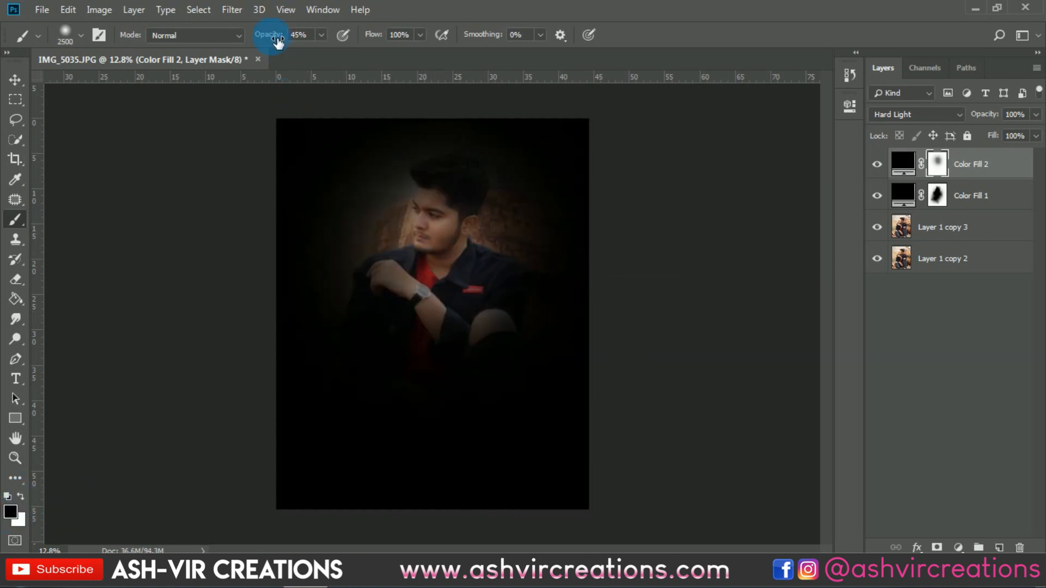
drag(276, 41, 443, 83)
mouse_move(441, 276)
mouse_down()
mouse_move(433, 390)
mouse_move(459, 256)
mouse_up()
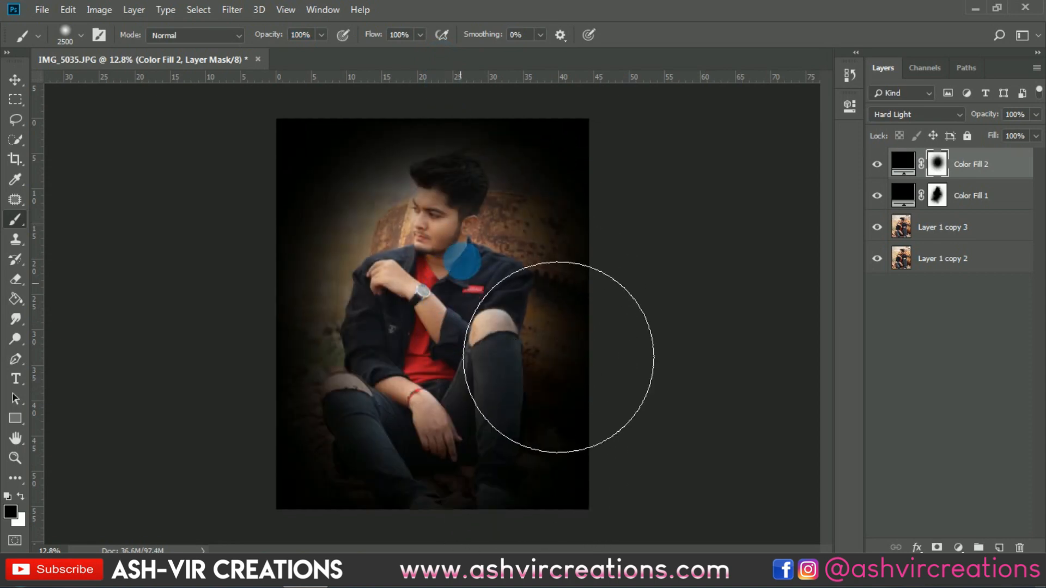
Step: Toggle the upper fill layer's visibility to compare, and reduce its opacity to 29%
click(877, 164)
click(878, 164)
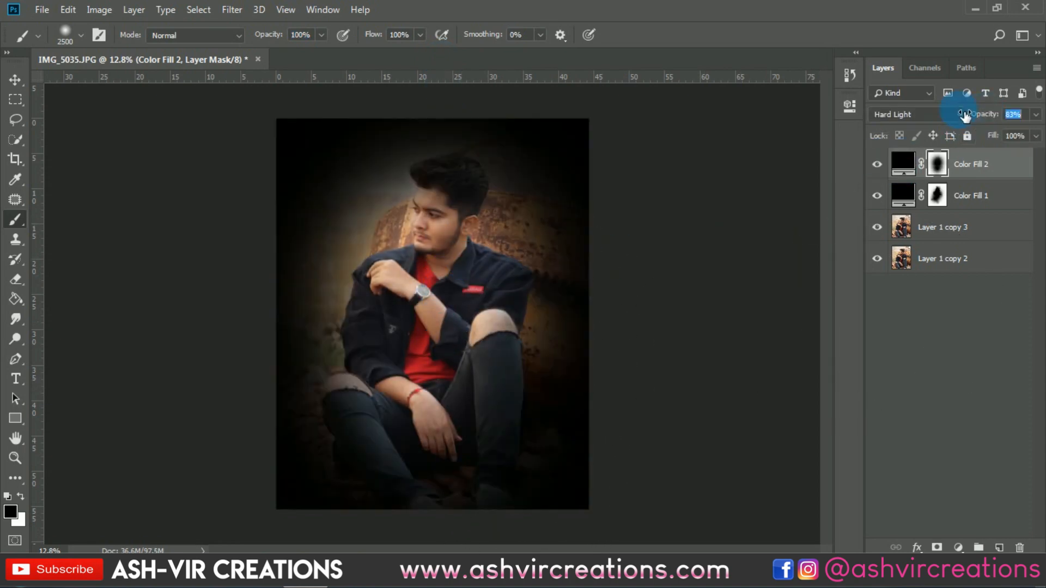
drag(964, 116, 832, 105)
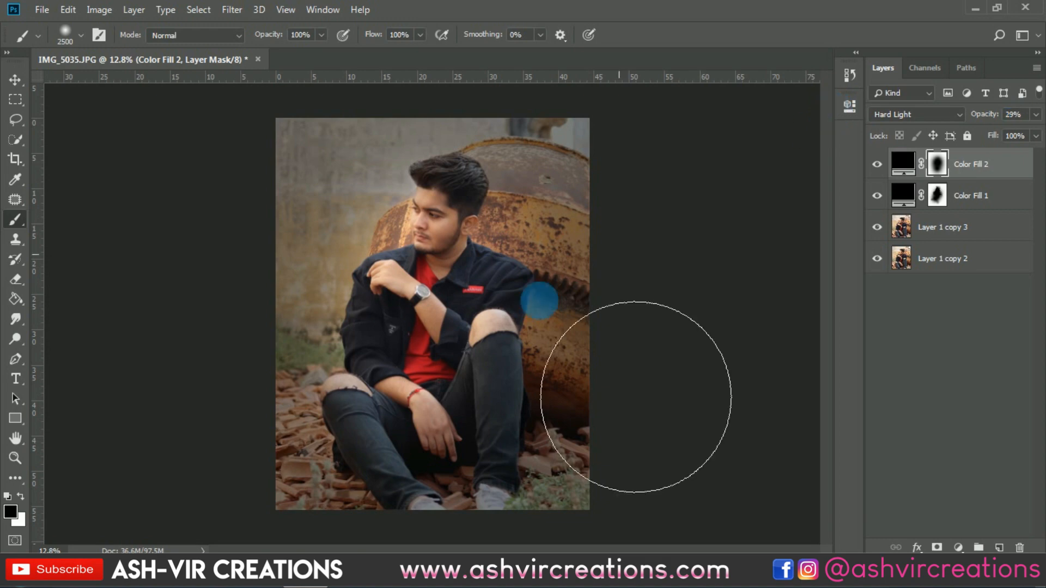
Step: Extend the black area of the upper fill's mask around the man with a 1700 px soft brush at 100% opacity
key(bracketleft)
key(bracketleft)
key(bracketleft)
key(bracketleft)
key(bracketleft)
key(bracketleft)
key(bracketleft)
key(bracketleft)
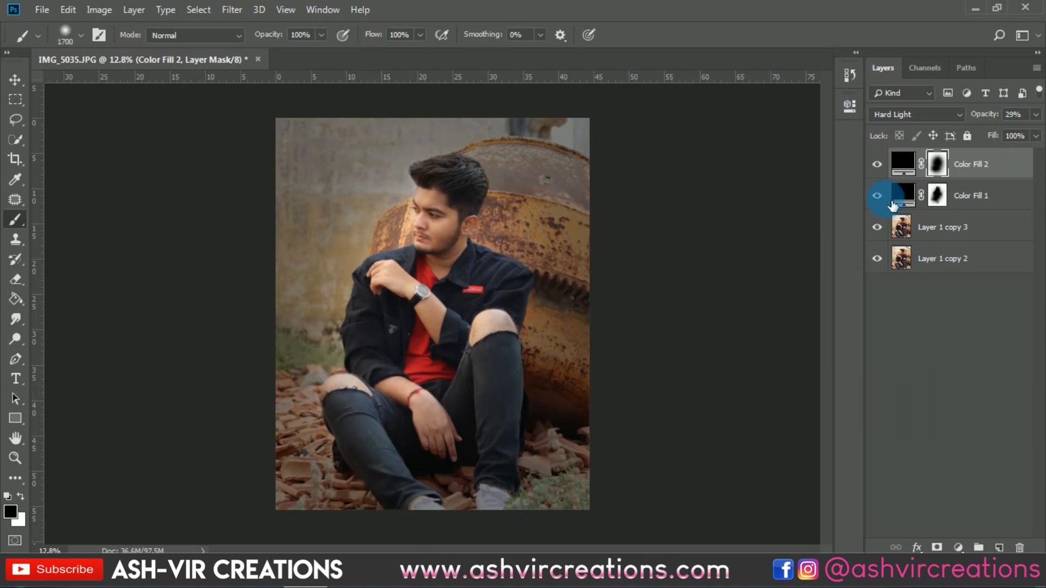
Step: Toggle the upper fill layer's visibility repeatedly to judge the added background darkening
click(883, 164)
click(883, 165)
click(884, 165)
click(883, 165)
click(877, 165)
click(877, 165)
click(878, 165)
click(877, 165)
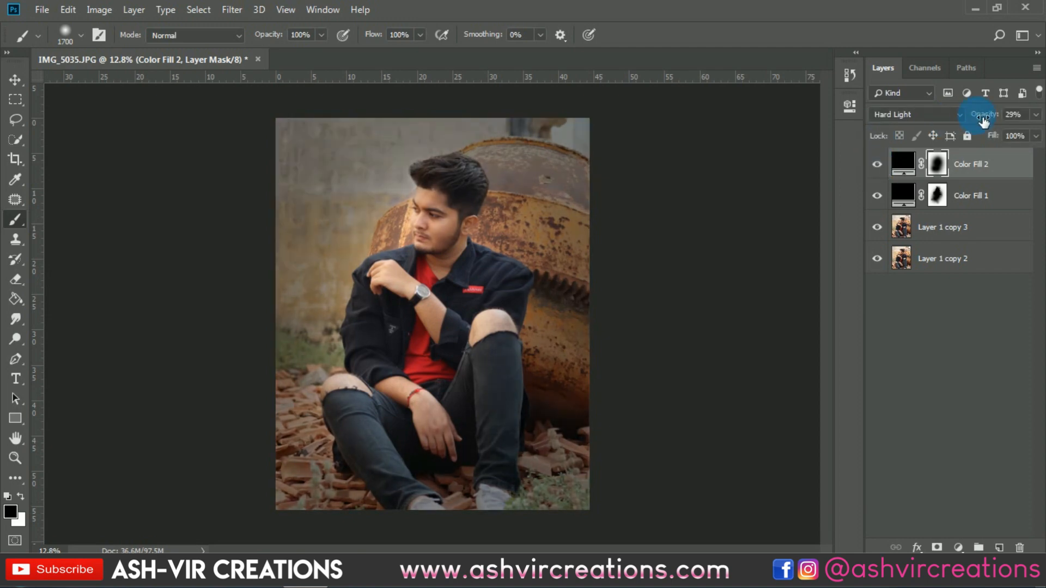
Step: Lower the upper fill layer's opacity to 22% and toggle its visibility to compare the effect
drag(988, 119, 982, 121)
click(878, 164)
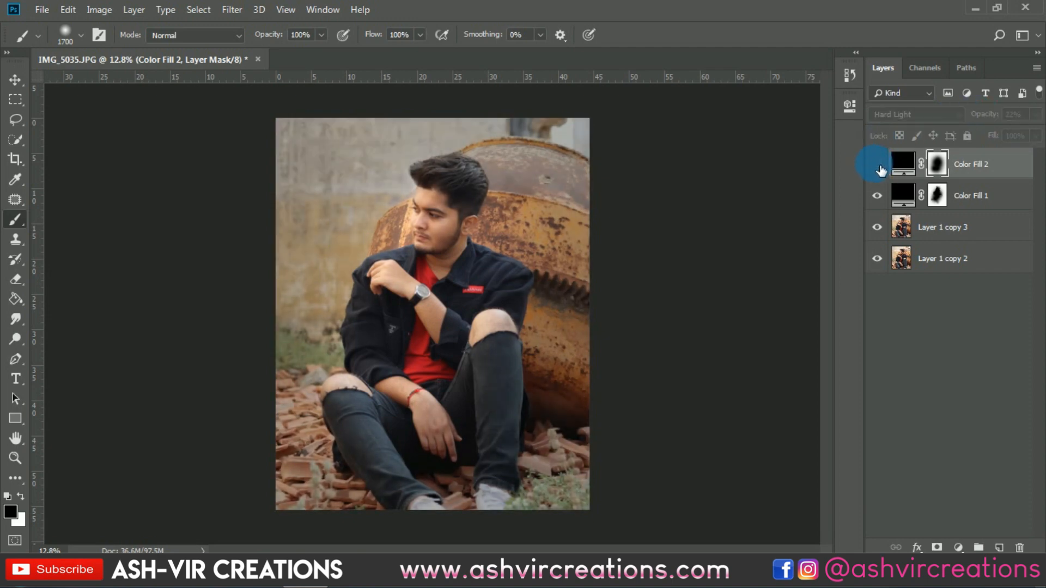
click(878, 165)
click(877, 164)
click(877, 164)
key(ctrl+plus)
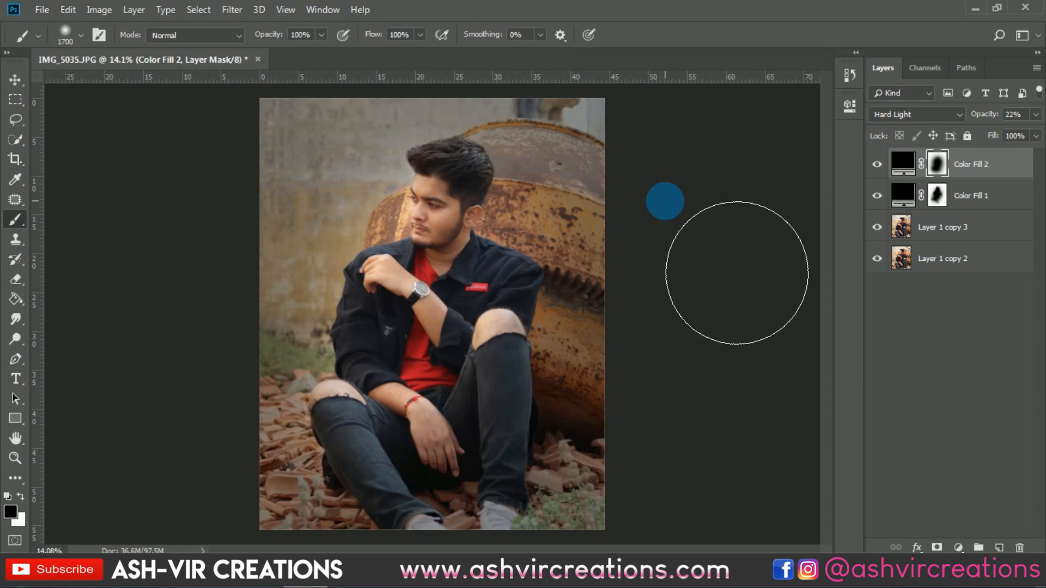
key(v)
click(877, 165)
click(877, 164)
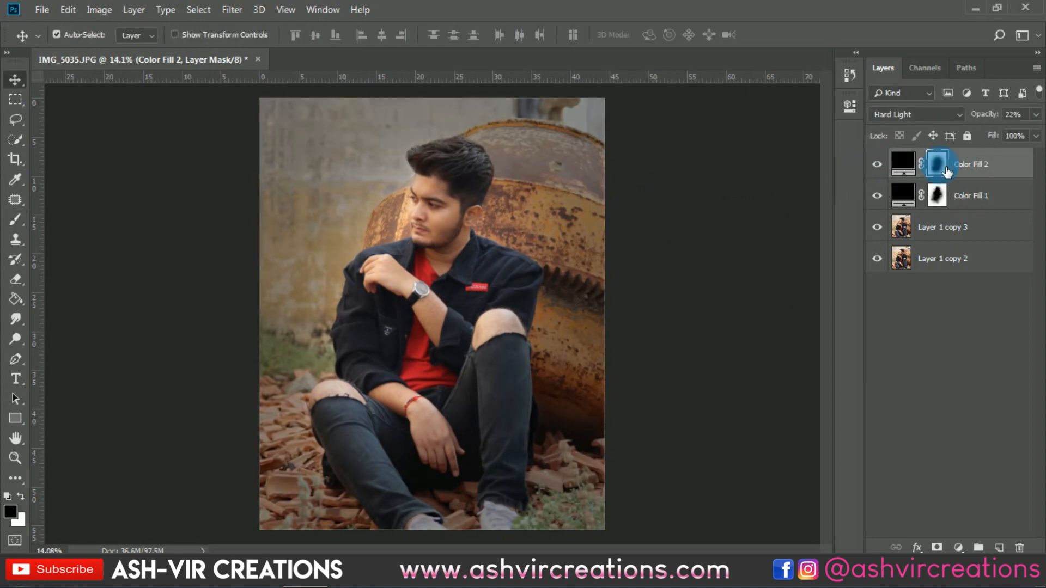
Step: Paint black on the upper fill's mask over the man's head and torso with an 800 px soft brush at 100% opacity
click(15, 220)
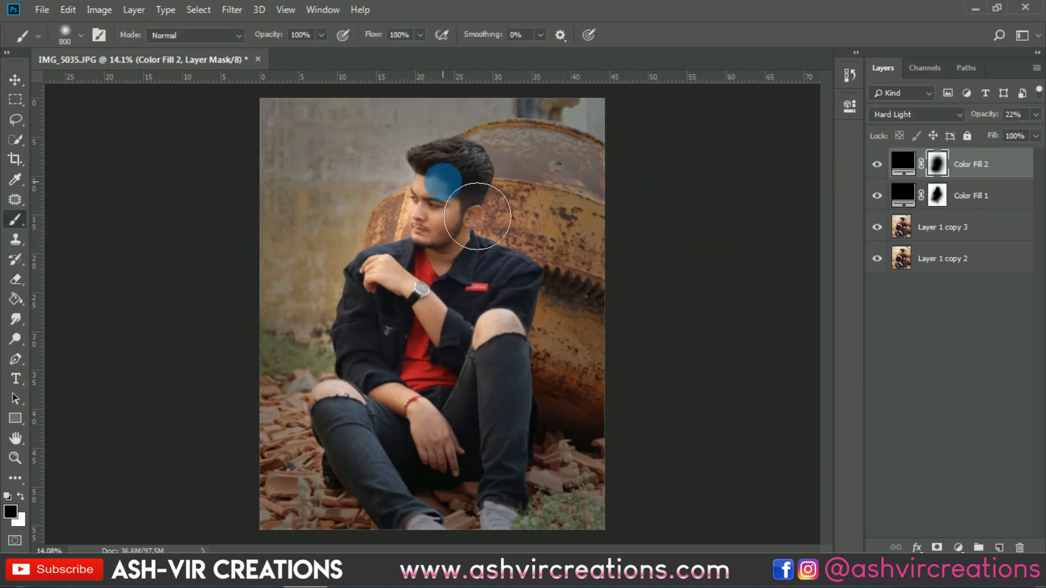
mouse_move(449, 182)
mouse_down()
mouse_move(402, 292)
mouse_move(414, 311)
mouse_up()
click(877, 165)
click(877, 164)
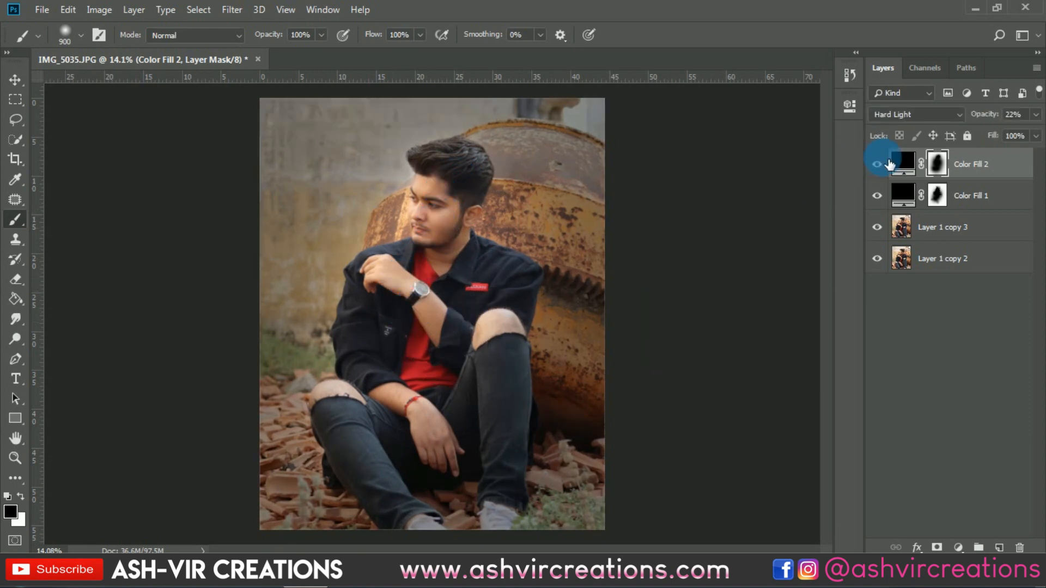
Step: Toggle the upper fill layer's visibility to examine the man's brightness against the darkened surroundings
click(877, 164)
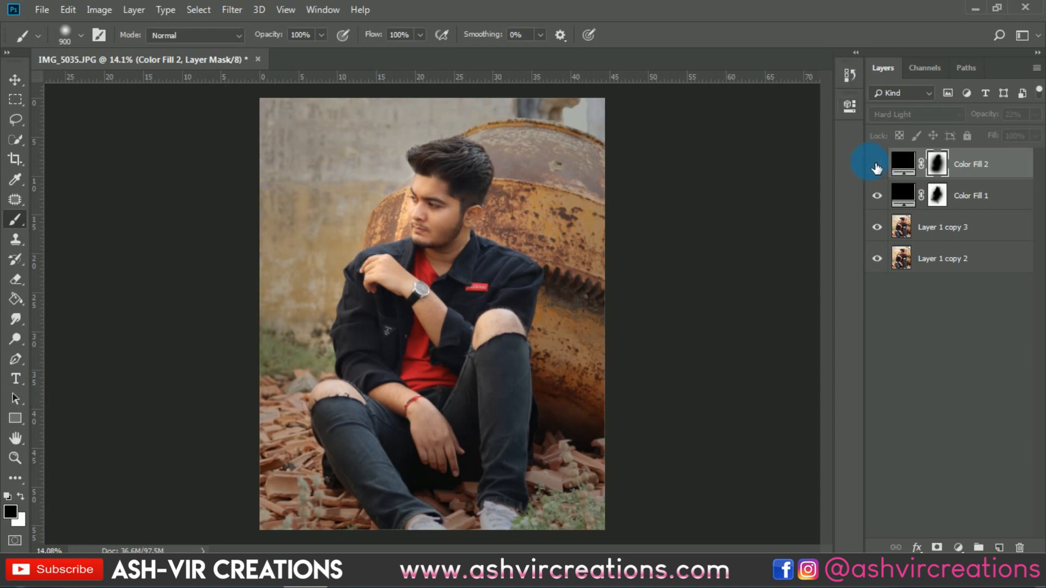
click(877, 165)
click(877, 164)
click(877, 164)
click(877, 164)
click(877, 165)
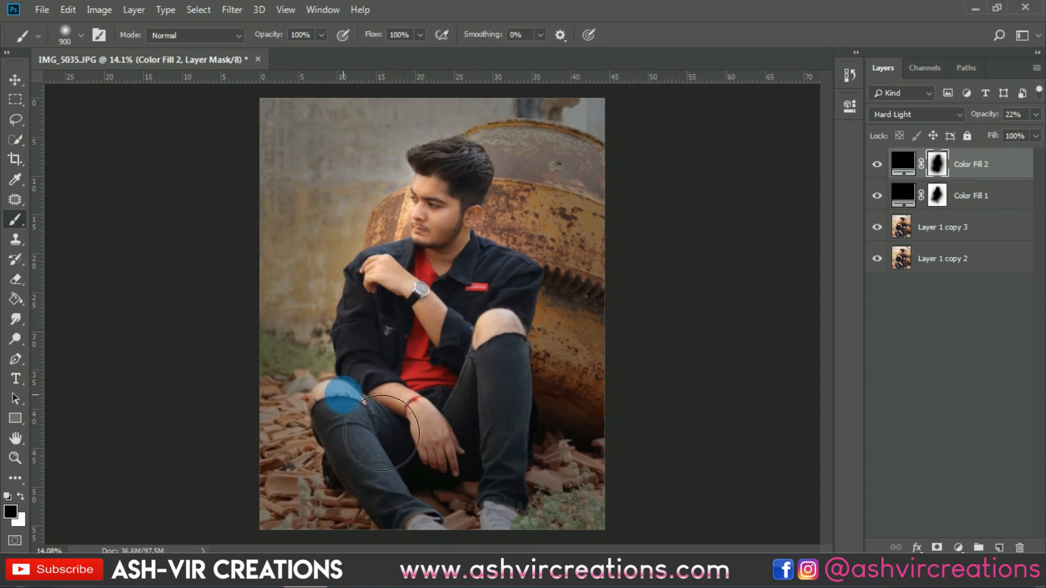
click(877, 164)
click(877, 165)
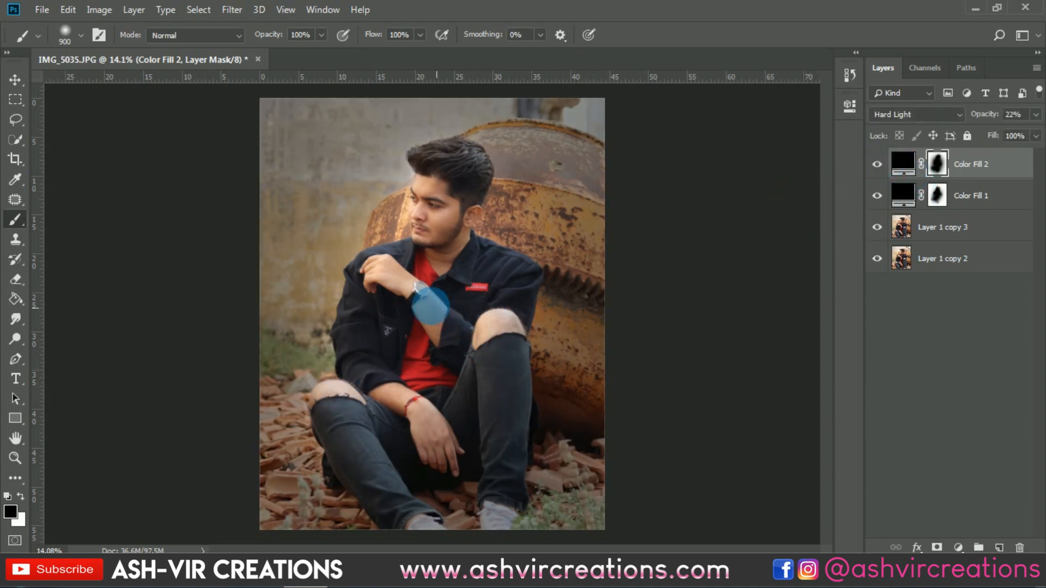
click(877, 165)
click(877, 164)
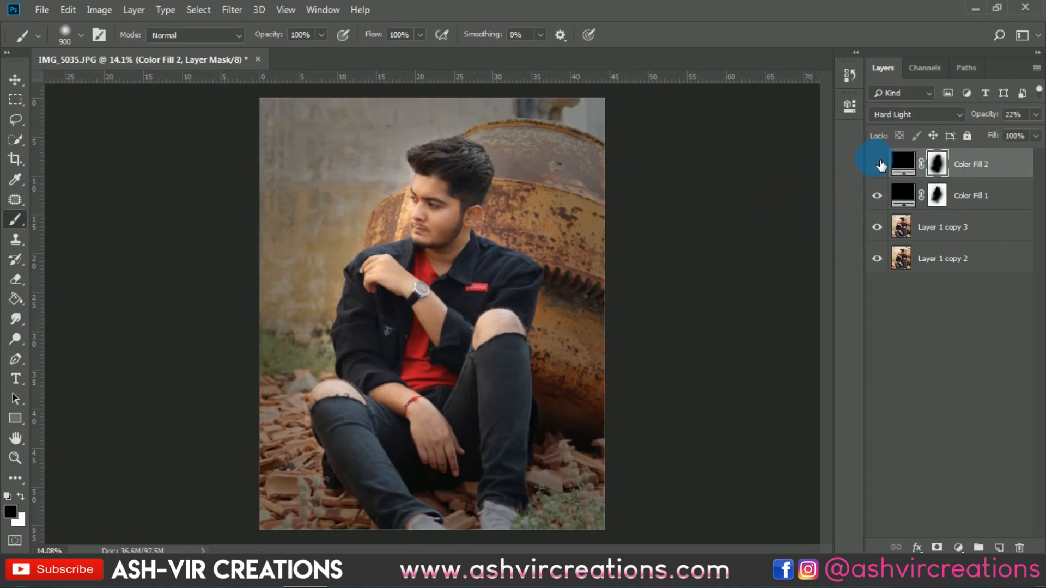
Step: Compare the photo with and without the upper fill layer, and lower that layer's opacity to 19%
click(877, 165)
click(877, 165)
click(877, 164)
click(877, 164)
key(v)
scroll(677, 246, down, 1)
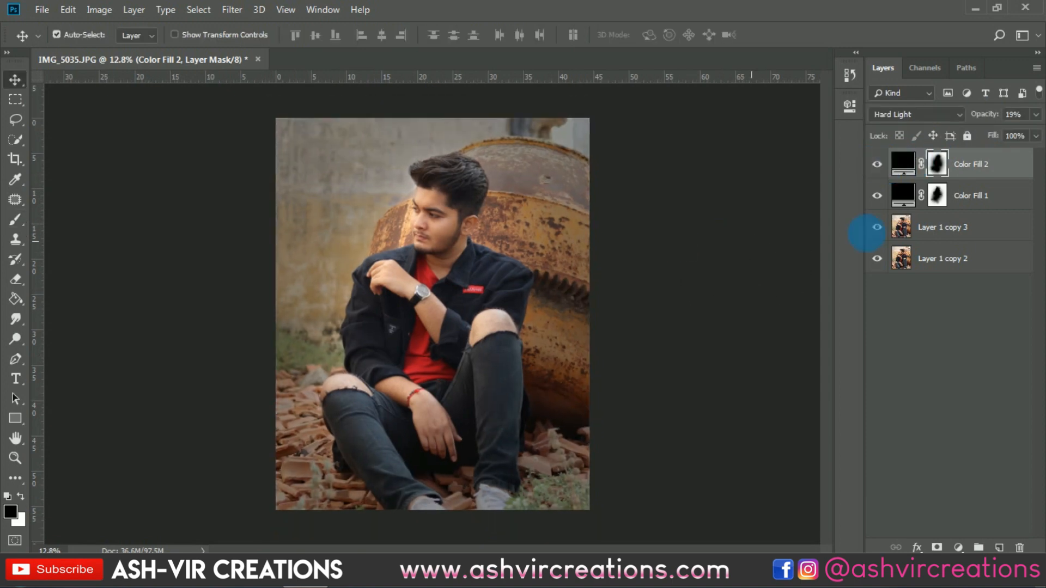
scroll(431, 177, up, 1)
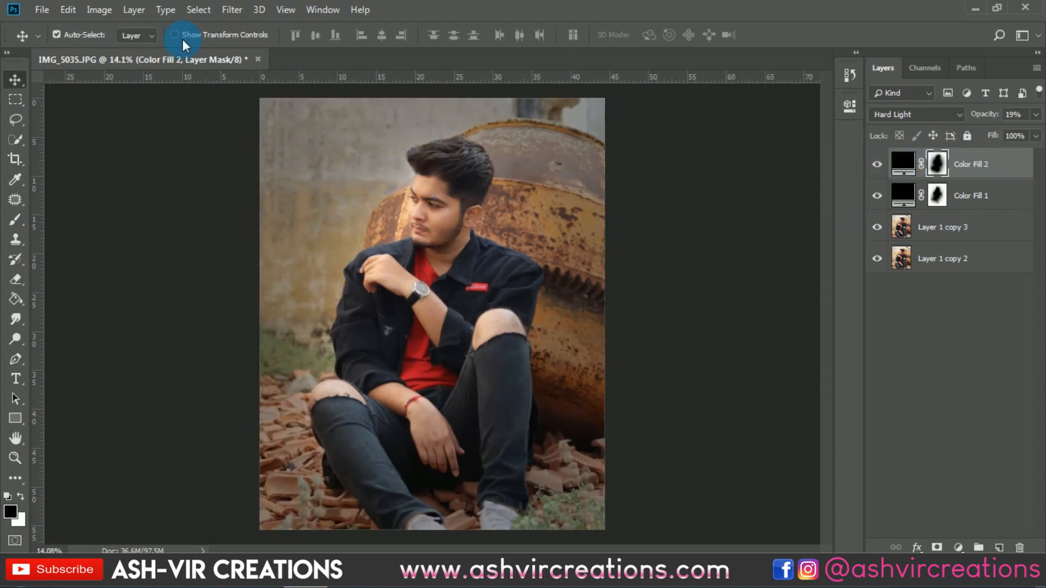
Step: Open fgr.jpg from folder f and bring the fairy-lights photo into the portrait document as a new layer
click(44, 11)
click(56, 37)
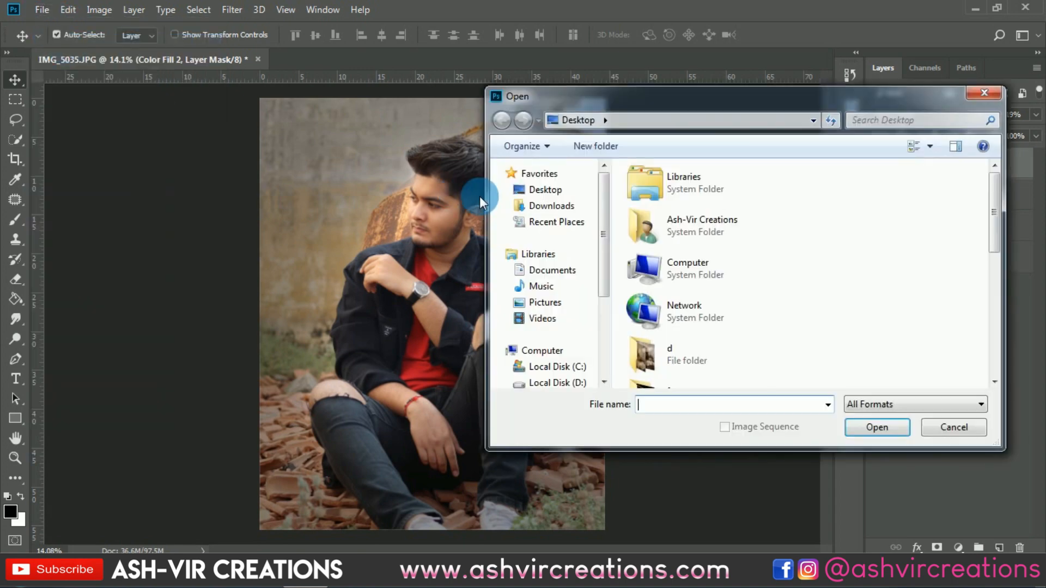
scroll(850, 228, up, 10)
double_click(681, 301)
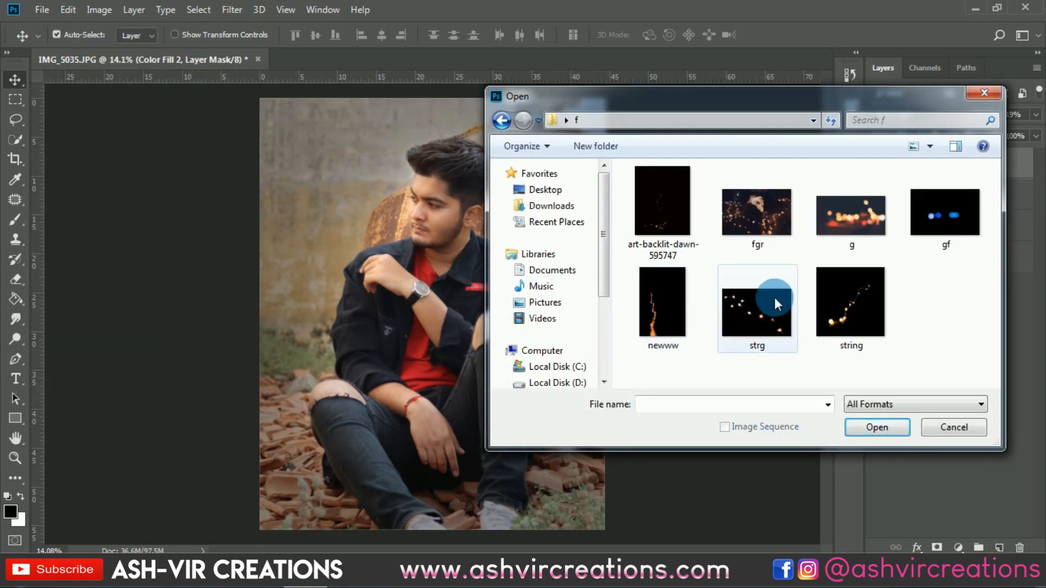
double_click(755, 221)
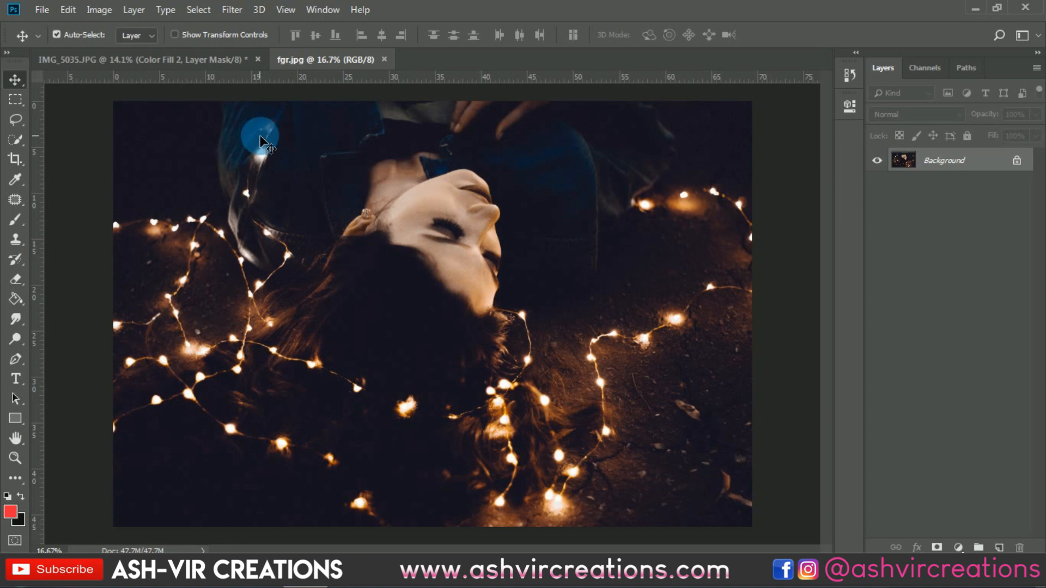
drag(265, 139, 489, 273)
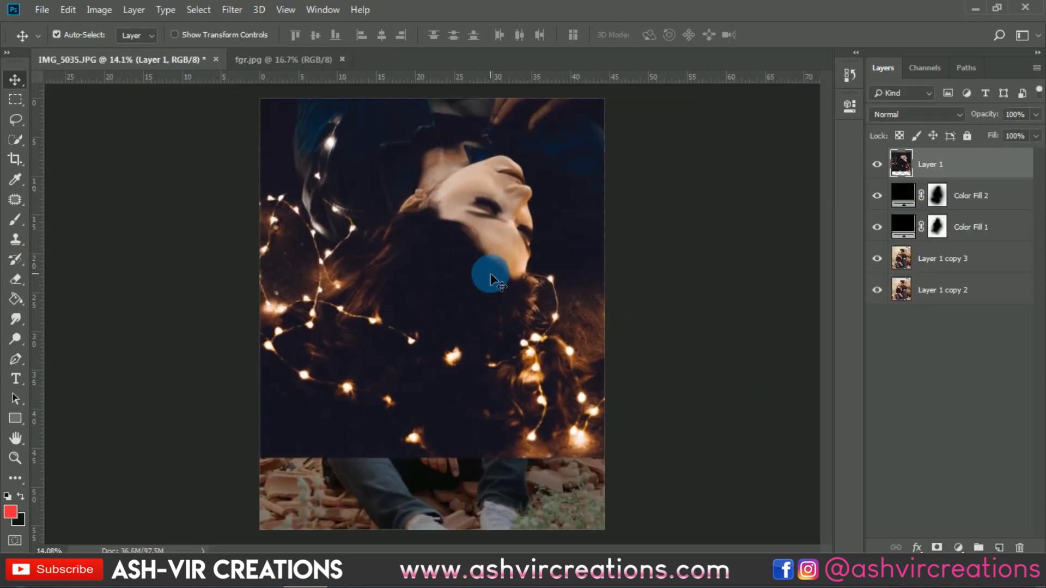
Step: Set the blues' saturation to -100 and adjust the magentas' saturation on the fairy-lights layer with Hue/Saturation
key(ctrl+u)
click(690, 354)
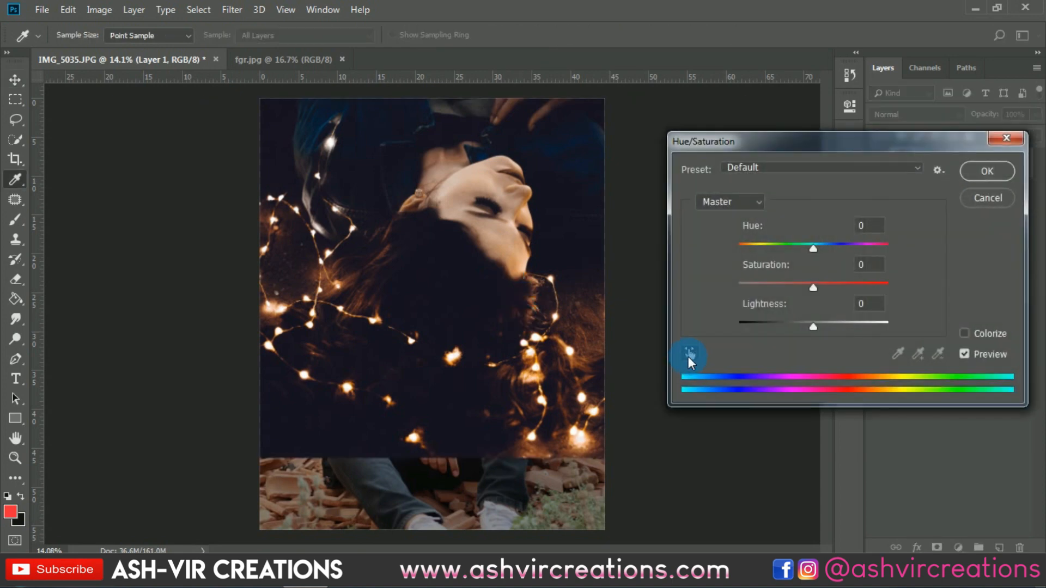
click(572, 234)
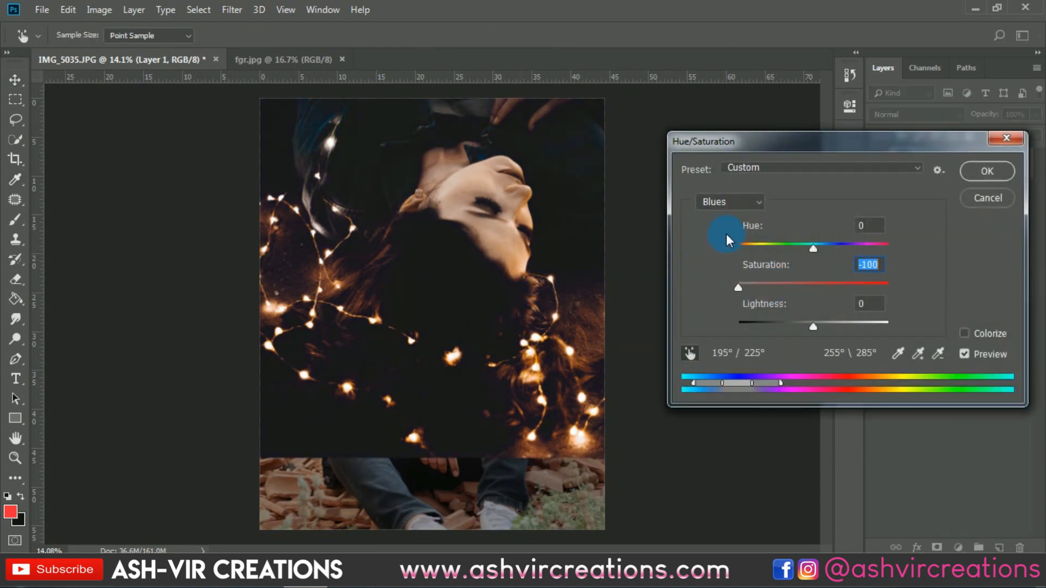
click(730, 202)
click(760, 294)
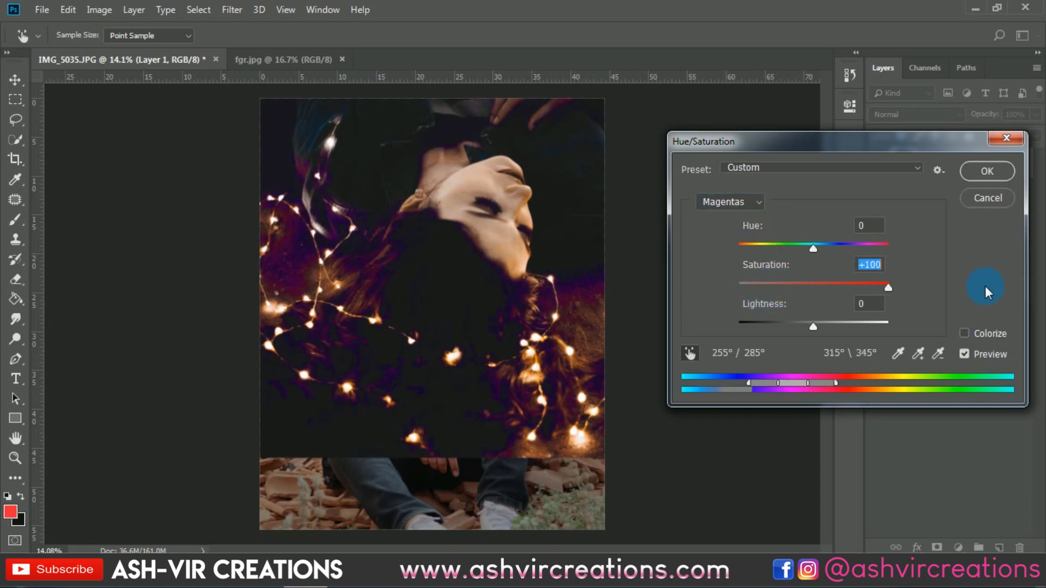
click(967, 354)
click(983, 177)
Step: Reposition the fairy-lights layer over the portrait and set its cyans' saturation to -100 with Hue/Saturation
scroll(416, 261, down, 5)
drag(426, 274, 460, 289)
key(ctrl+u)
click(730, 202)
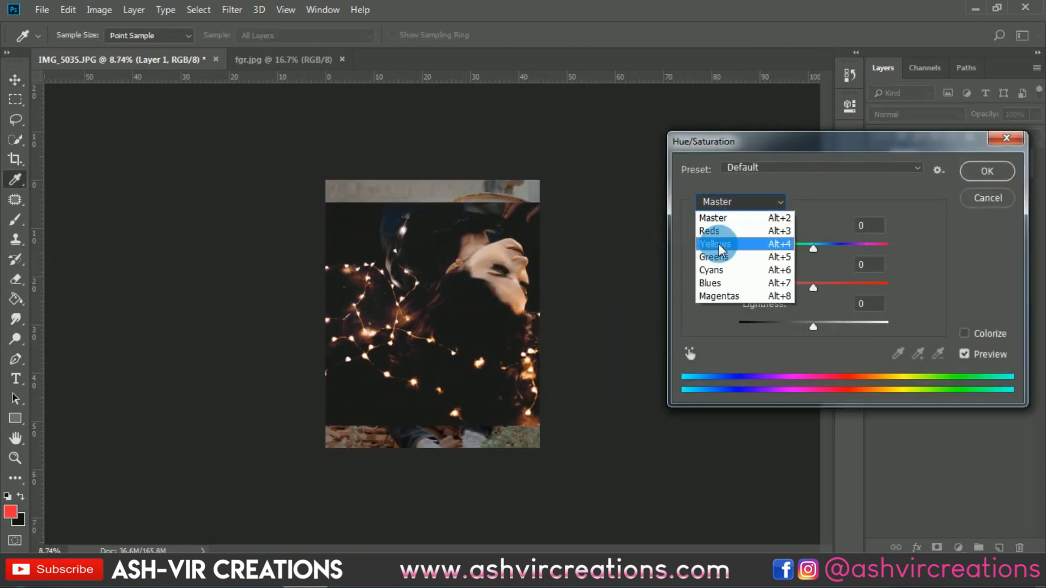
click(717, 270)
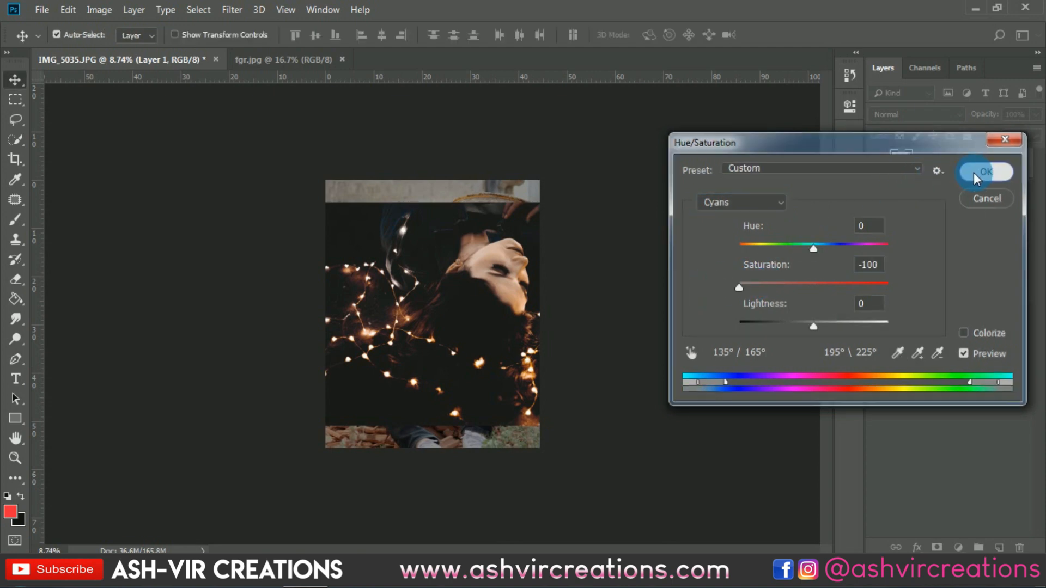
click(975, 171)
Step: Set the fairy-lights layer to Screen blending, and scale it down over the lower half of the portrait
click(925, 114)
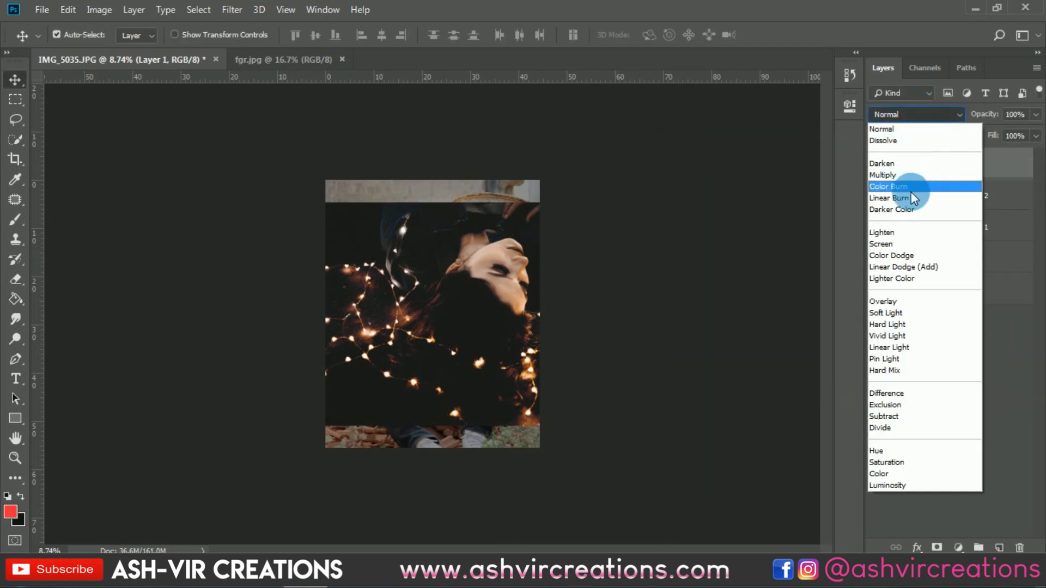
click(899, 240)
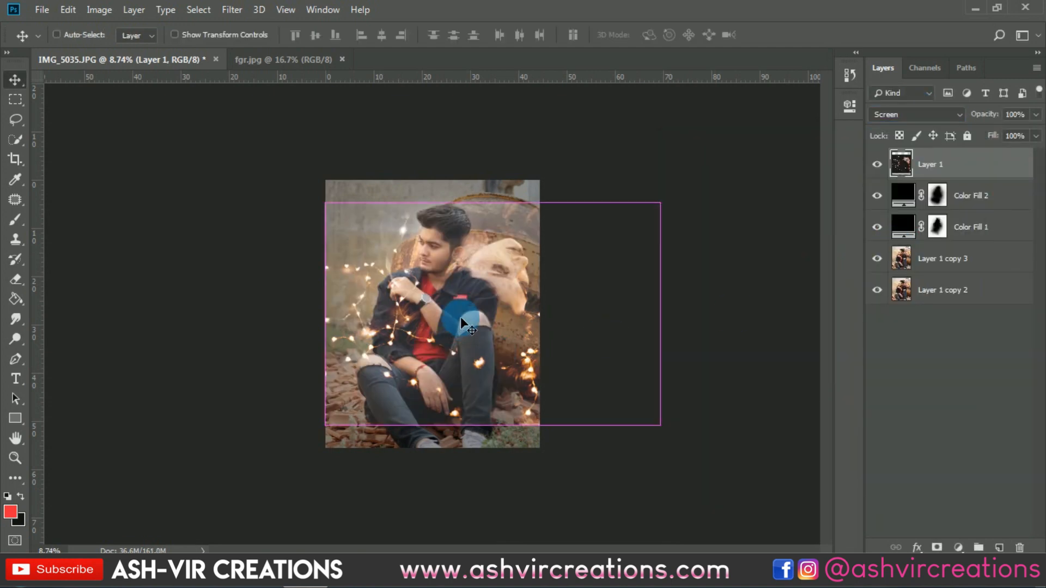
key(ctrl+t)
drag(334, 201, 382, 239)
drag(505, 308, 455, 316)
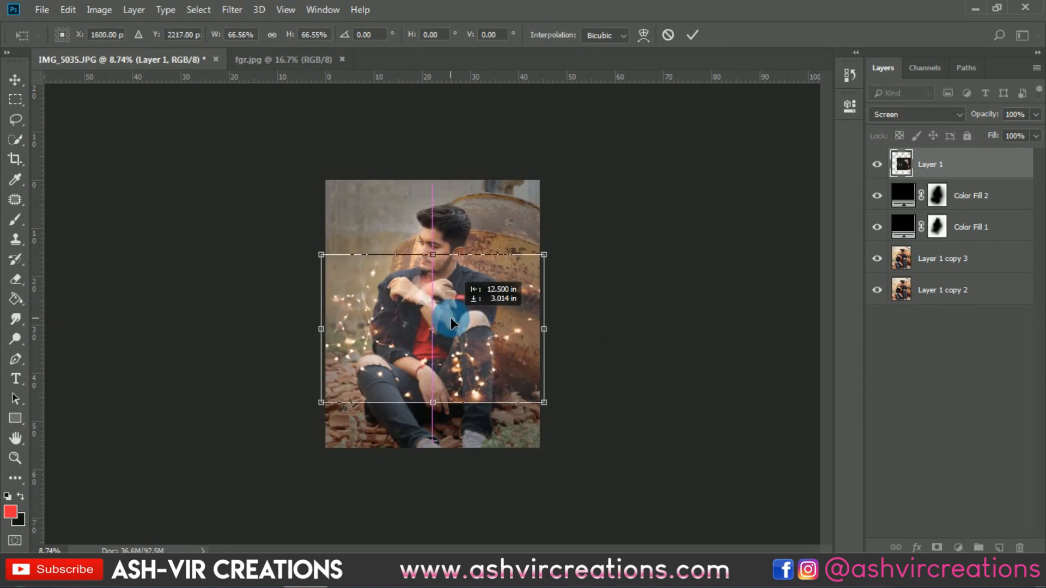
drag(553, 247, 533, 260)
drag(483, 312, 482, 329)
key(Return)
Step: Darken the fairy-lights layer's background using Levels with a black input level of 23
scroll(481, 328, up, 3)
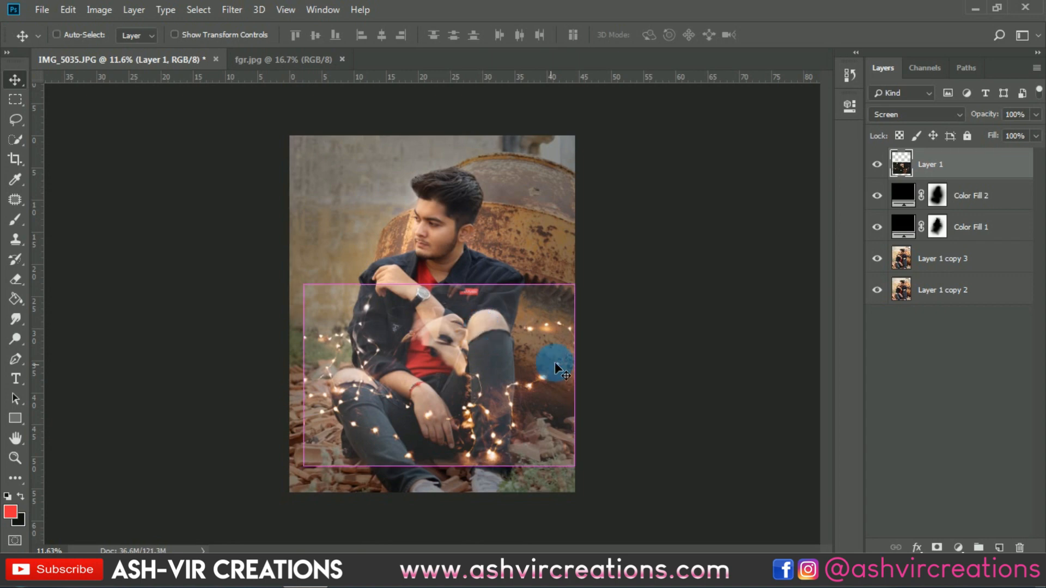
key(ctrl+l)
drag(626, 279, 644, 277)
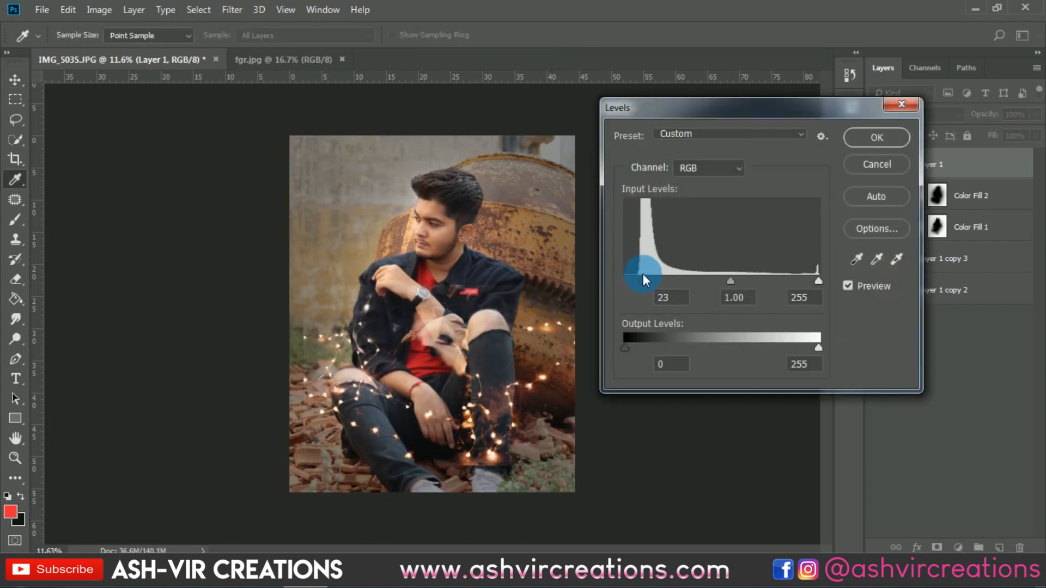
click(873, 138)
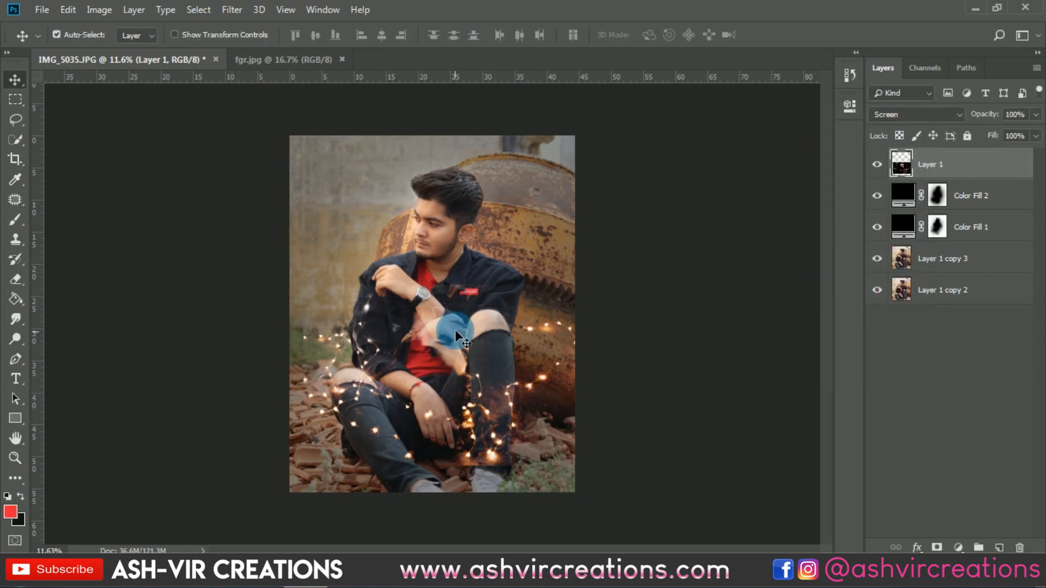
Step: Erase the woman's face and the unwanted edges from the fairy-lights layer with a soft eraser enlarged to 500 px
scroll(455, 329, up, 2)
click(15, 281)
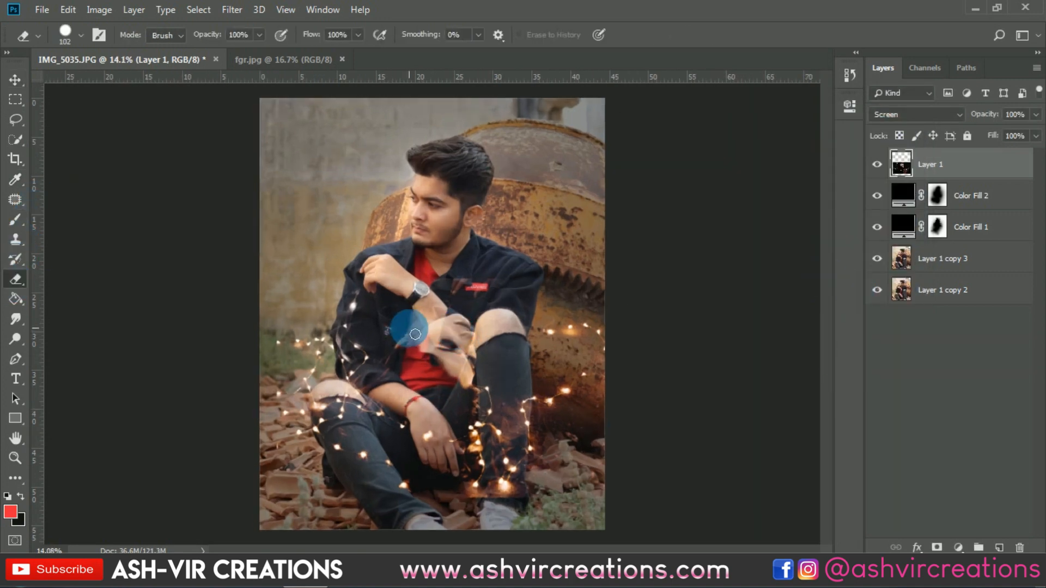
right_click(410, 328)
double_click(536, 458)
scroll(449, 320, up, 4)
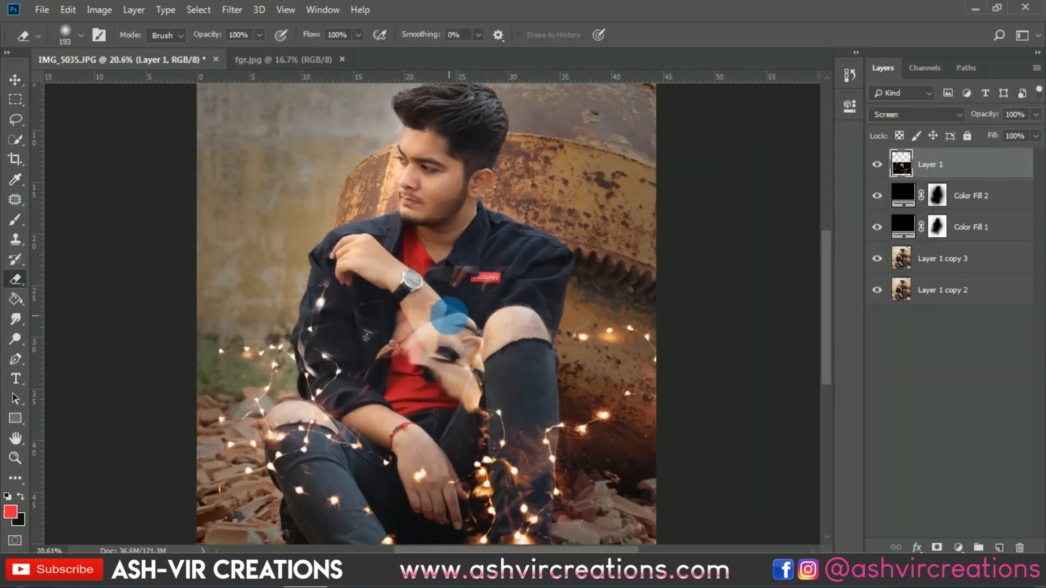
key(bracketright)
key(bracketright)
key(bracketright)
key(bracketright)
key(bracketright)
key(bracketright)
key(bracketright)
key(bracketright)
key(bracketright)
key(bracketright)
key(bracketright)
mouse_move(451, 321)
mouse_down()
mouse_move(414, 332)
mouse_move(468, 369)
mouse_move(416, 438)
mouse_up()
key(bracketleft)
key(bracketleft)
mouse_move(480, 354)
mouse_down()
mouse_move(495, 448)
mouse_move(508, 396)
mouse_move(551, 385)
mouse_move(451, 299)
mouse_move(345, 271)
mouse_move(277, 279)
mouse_up()
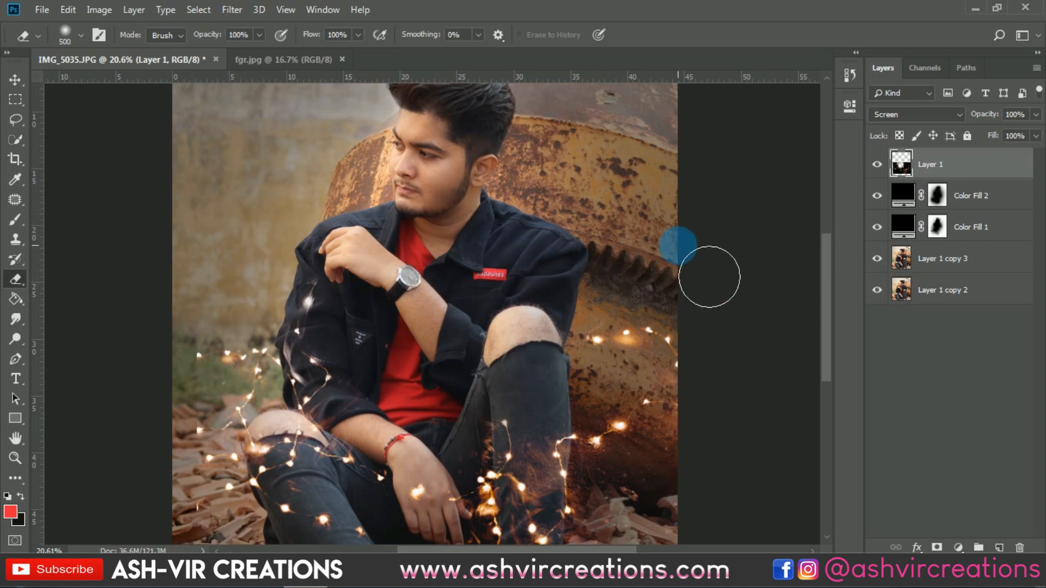
scroll(292, 324, down, 3)
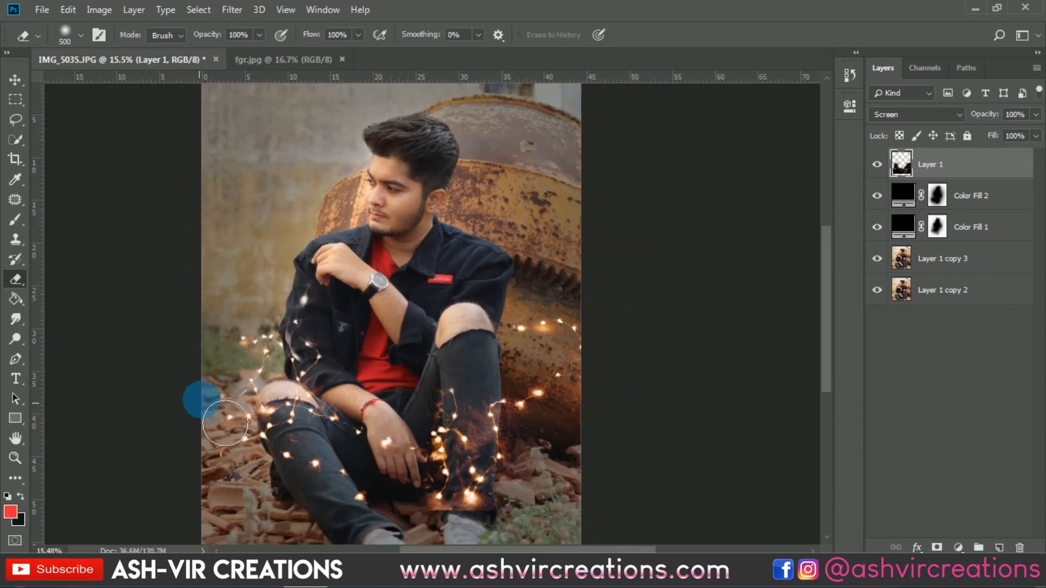
scroll(254, 520, down, 3)
scroll(265, 518, up, 3)
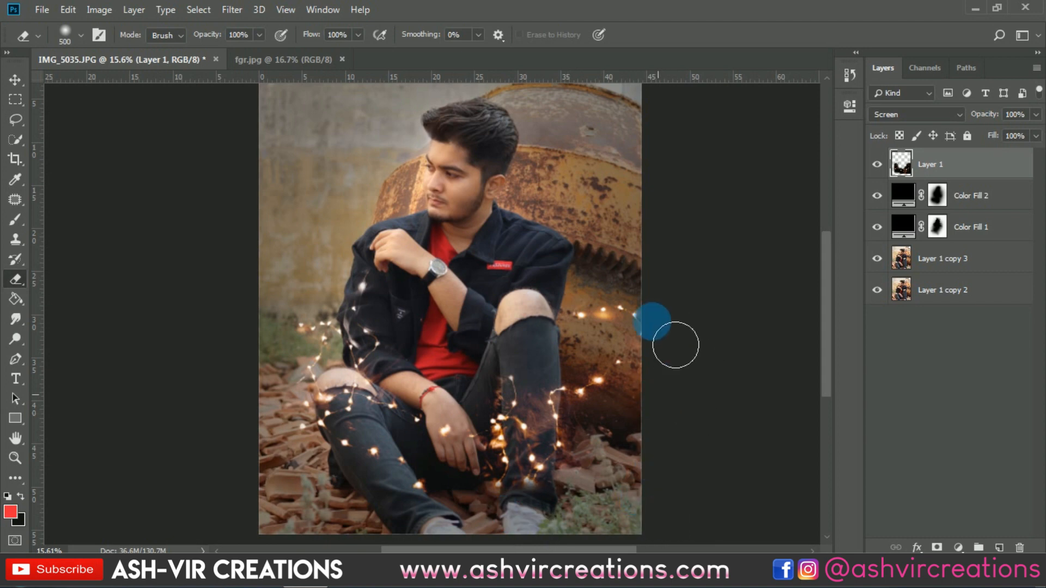
Step: Move the fairy-lights layer down so the lights lie across the man's lower legs and the bricks
key(v)
scroll(517, 297, up, 2)
drag(539, 359, 525, 283)
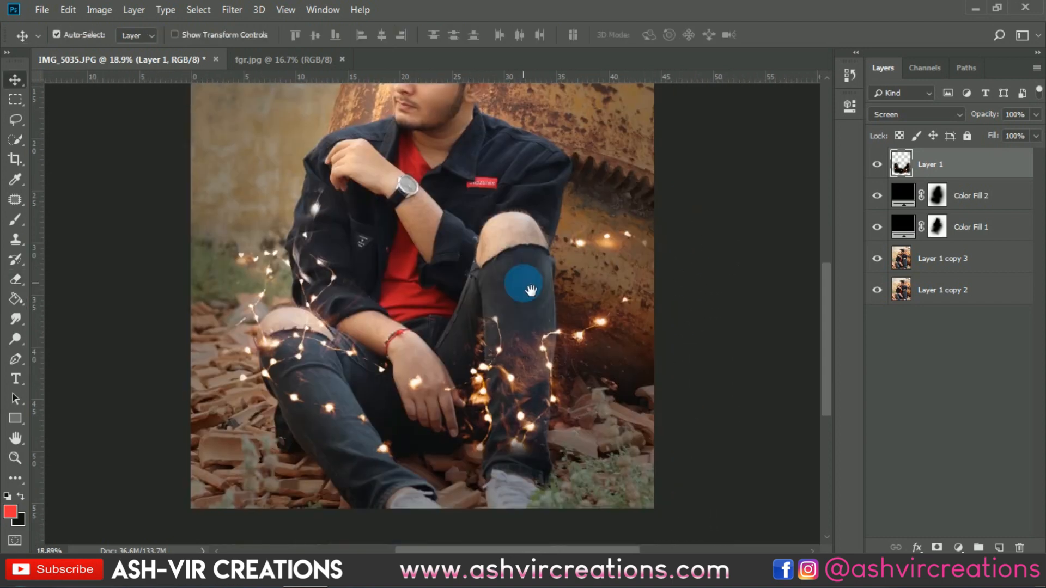
drag(497, 357, 539, 412)
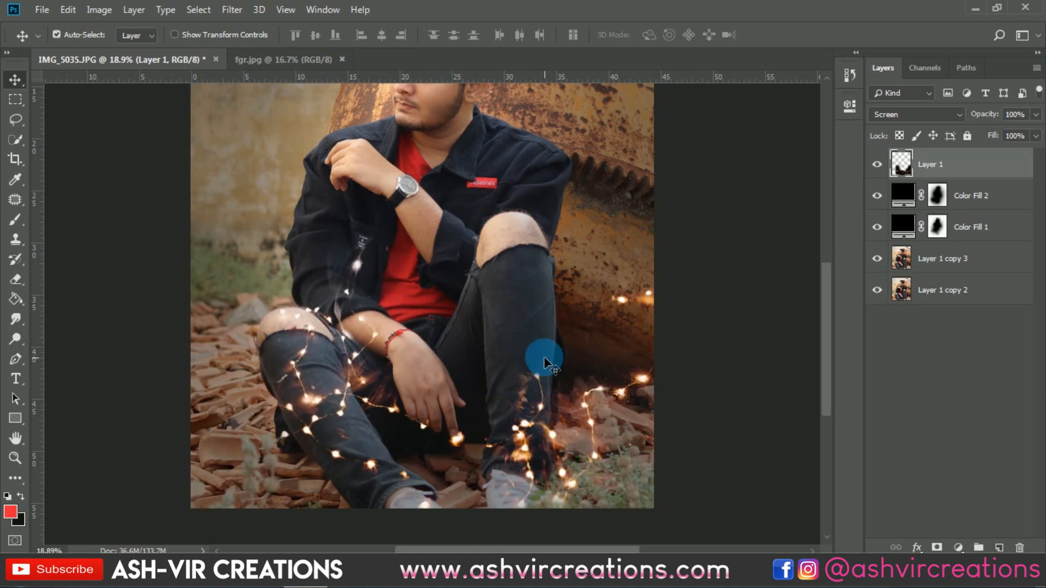
scroll(543, 355, down, 1)
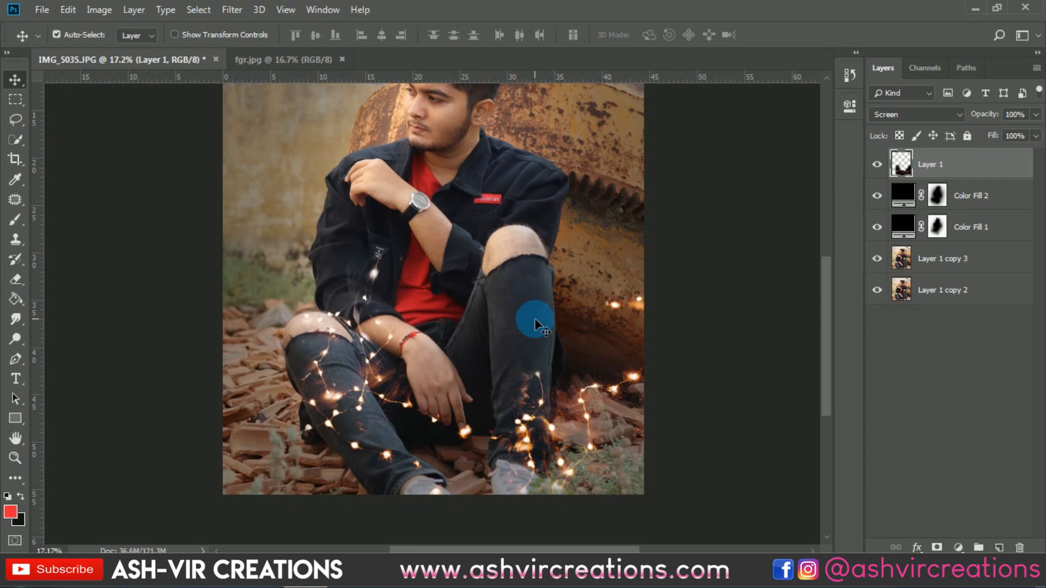
scroll(534, 318, up, 1)
drag(328, 265, 342, 291)
scroll(342, 289, down, 3)
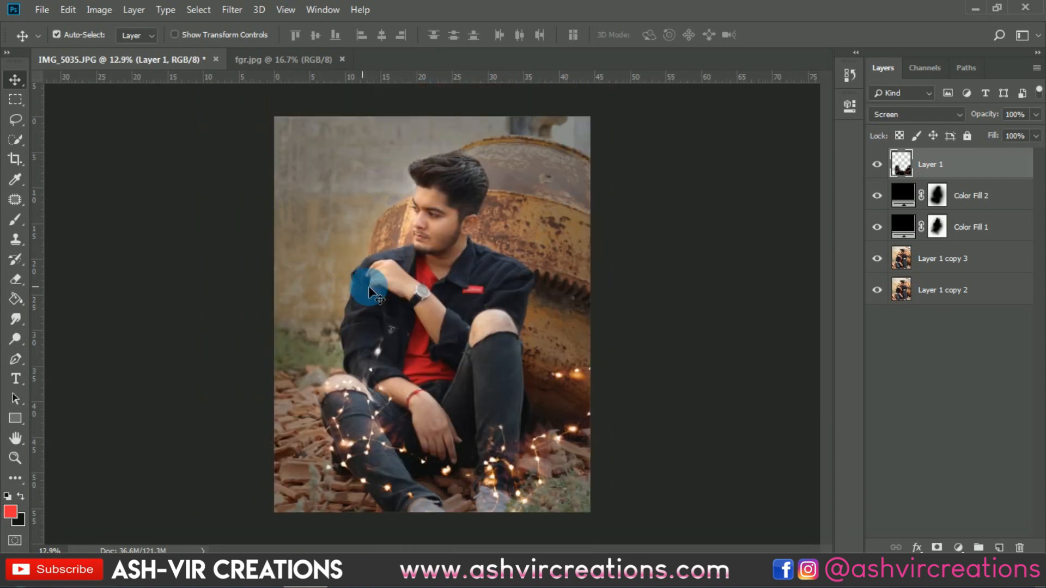
scroll(369, 286, up, 2)
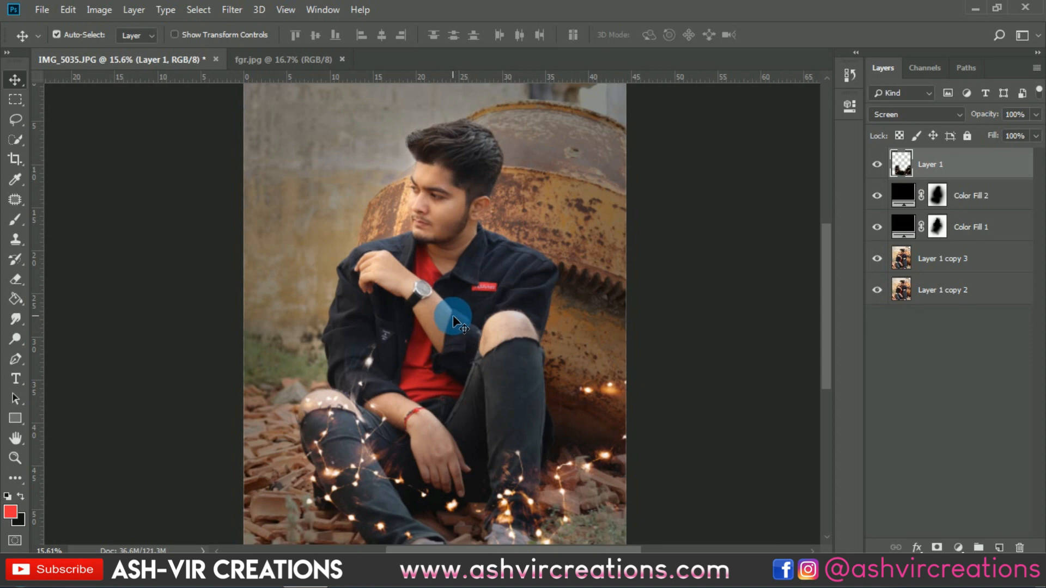
scroll(526, 308, down, 3)
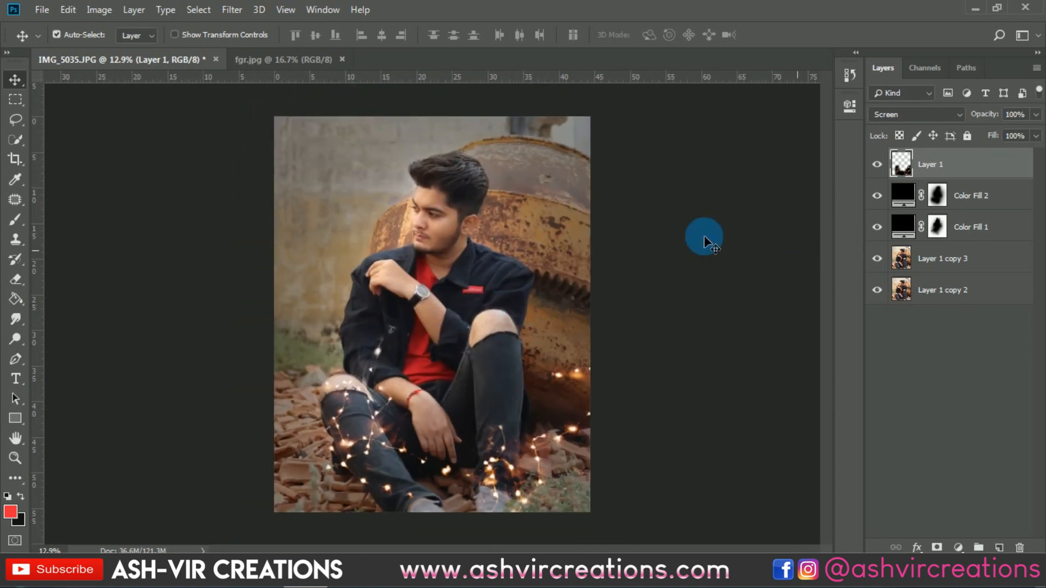
Step: Open newww.jpg, bring its light string into the portrait as a new layer, and set it to Screen blending
click(45, 11)
click(65, 37)
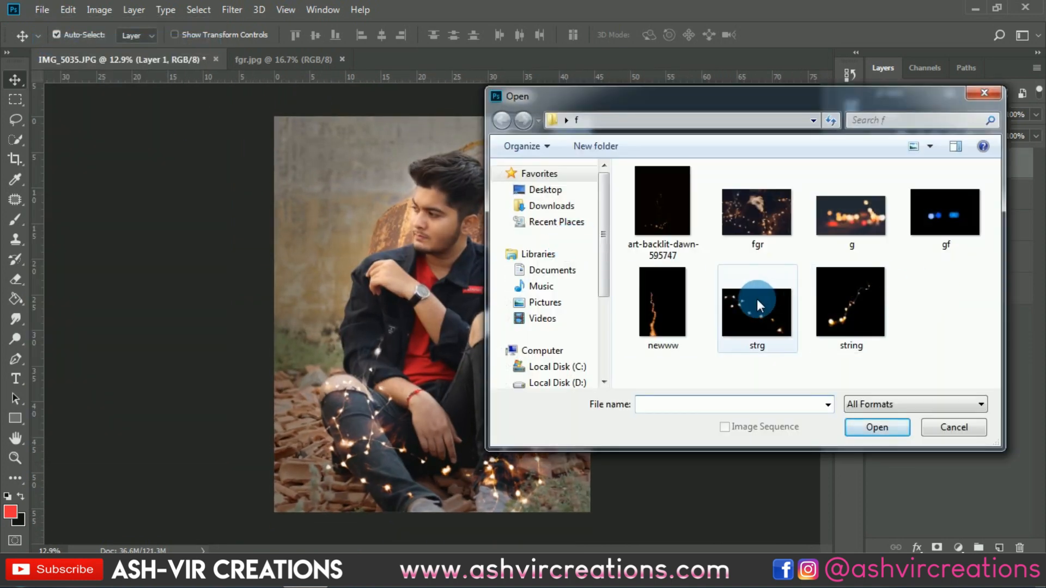
click(675, 299)
double_click(675, 299)
drag(345, 227, 503, 366)
click(915, 115)
click(893, 244)
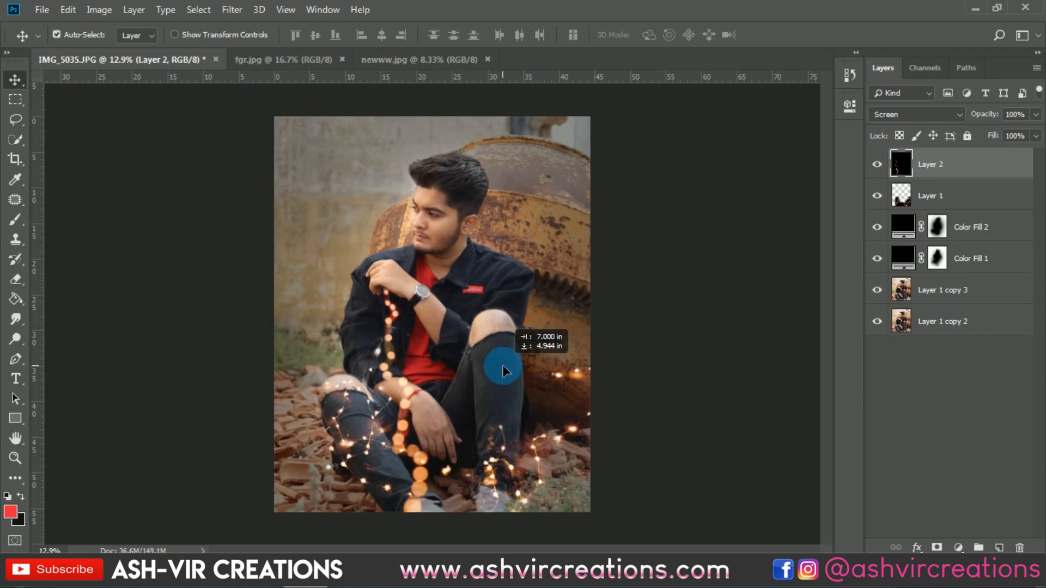
Step: Rotate the light string to -31.84° and position it so it hangs from the man's raised hand to his feet
key(ctrl+t)
drag(758, 295, 705, 159)
drag(565, 452, 537, 422)
drag(751, 297, 746, 249)
drag(519, 439, 517, 420)
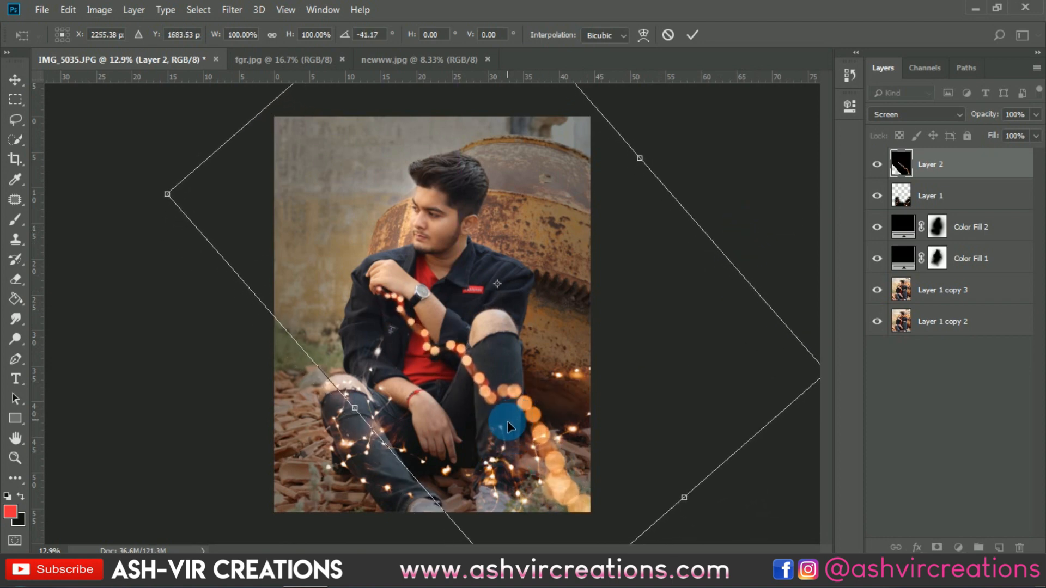
drag(770, 224, 773, 240)
drag(567, 388, 571, 392)
drag(723, 291, 747, 300)
drag(482, 369, 485, 400)
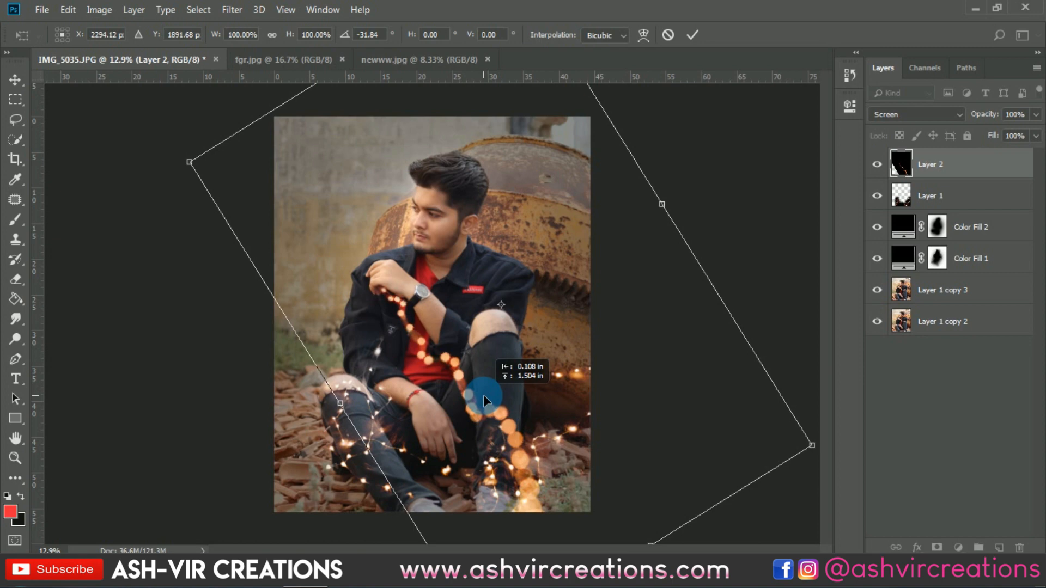
key(Return)
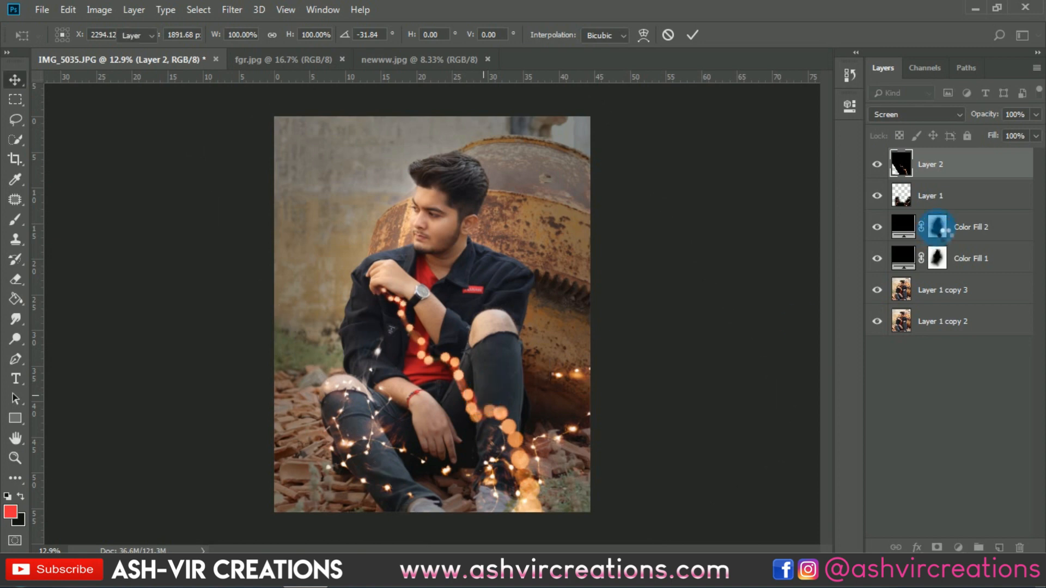
Step: Add a layer above the upper fill layer and paint black over the portrait's lower-right ground with a 900 px soft brush
scroll(579, 452, up, 6)
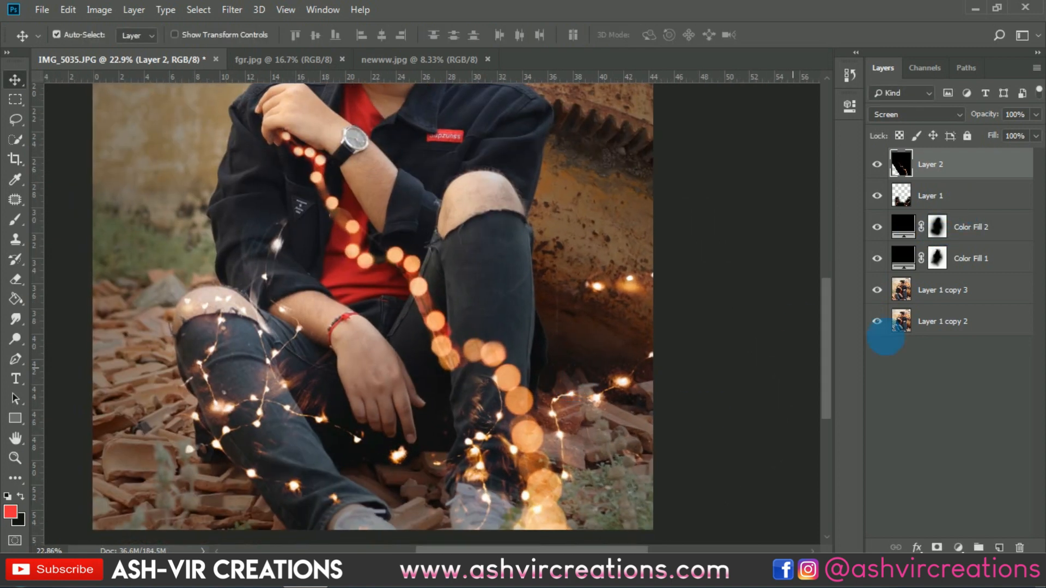
click(997, 199)
click(1001, 232)
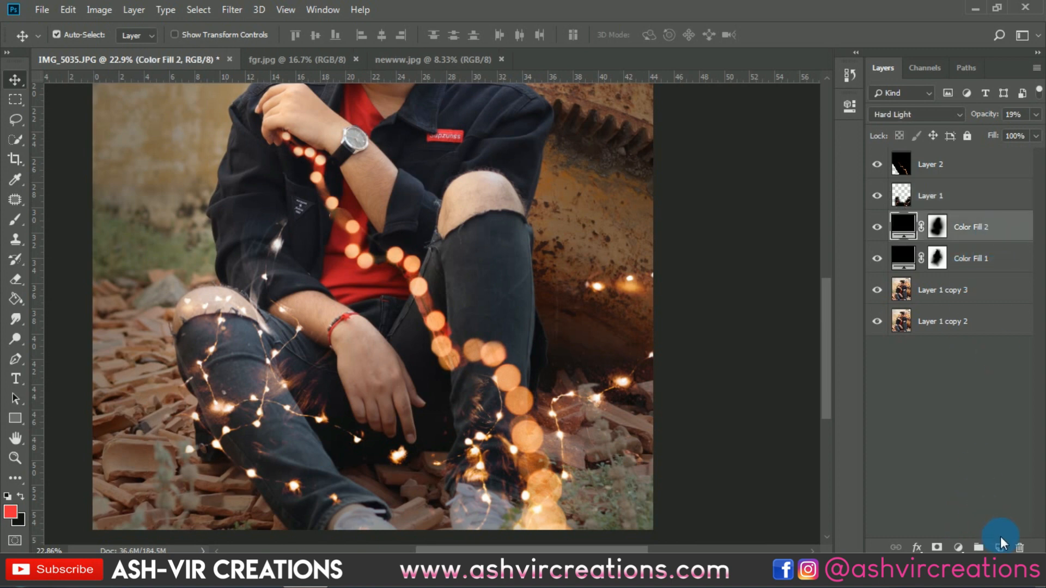
click(999, 548)
click(15, 220)
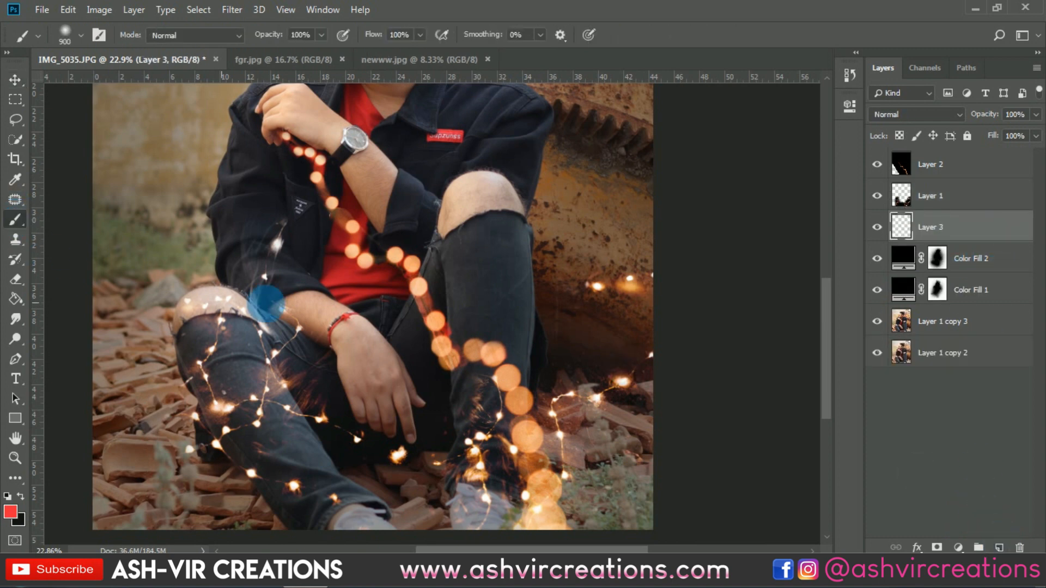
click(21, 496)
scroll(521, 531, down, 3)
mouse_move(513, 541)
mouse_down()
mouse_move(539, 559)
mouse_move(635, 499)
mouse_move(576, 566)
mouse_move(505, 561)
mouse_up()
Step: Enlarge the painted shadow layer with Free Transform and reposition it over the portrait's lower-right ground
key(ctrl+t)
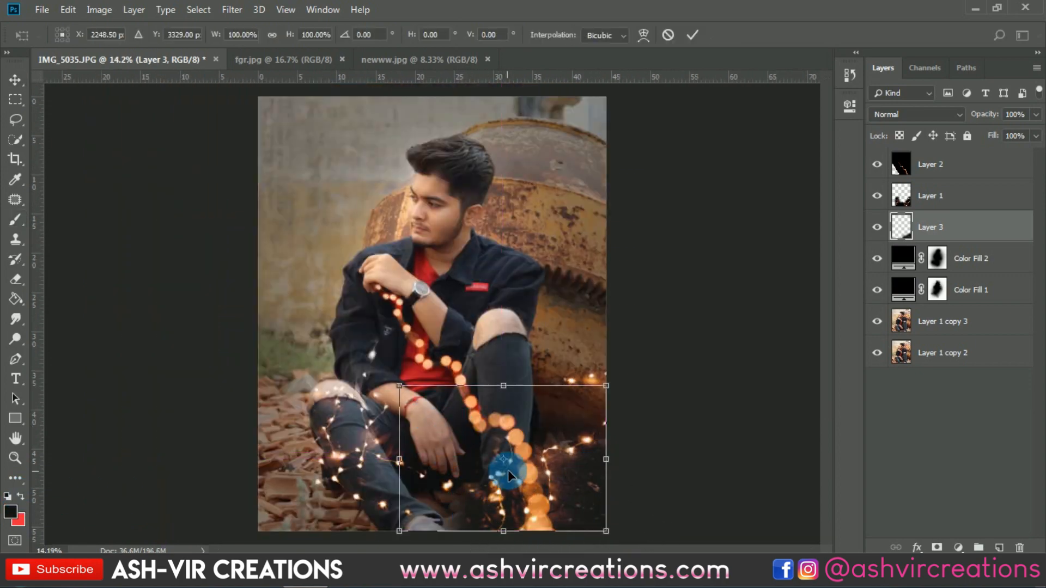
scroll(583, 498, down, 1)
drag(582, 495, 608, 507)
mouse_move(551, 433)
mouse_down()
mouse_move(474, 369)
mouse_move(542, 434)
mouse_move(530, 423)
mouse_move(548, 397)
mouse_up()
key(Return)
scroll(548, 431, up, 3)
key(b)
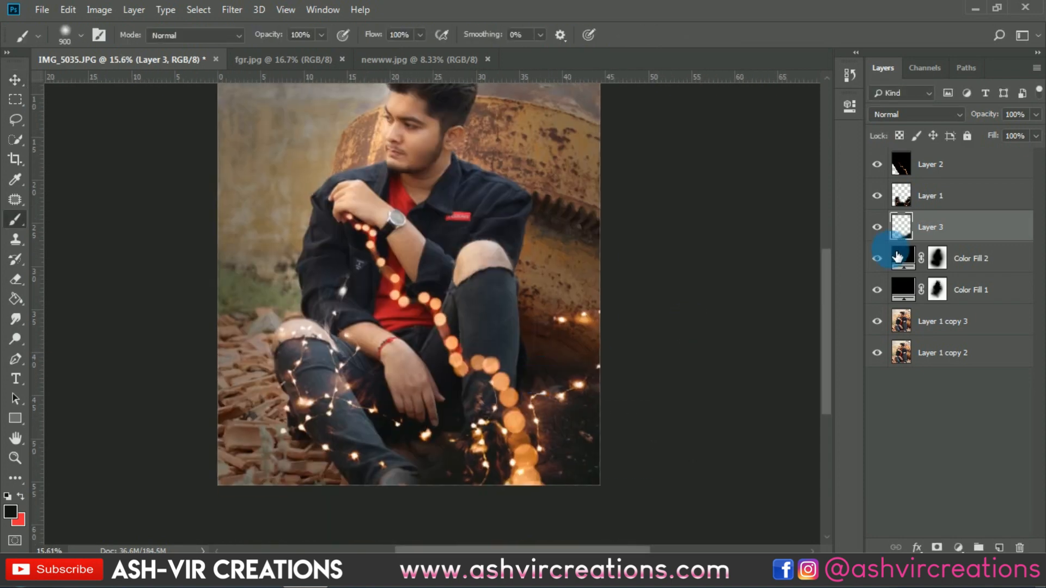
Step: Erase the painted shadow around the man's front foot and its outer edge with a soft round eraser of 1000 to 1100 px
click(878, 229)
scroll(558, 466, up, 5)
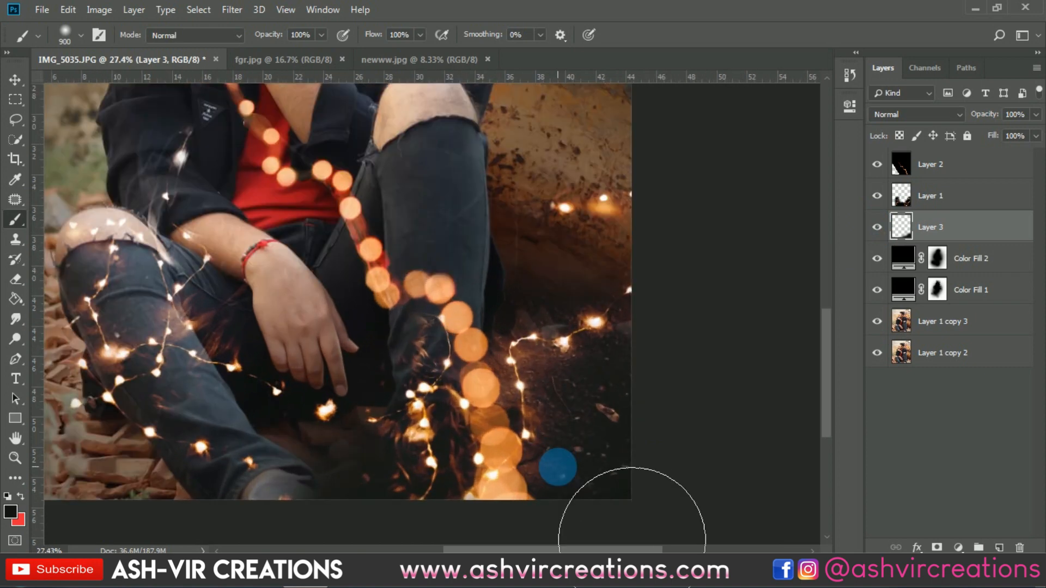
scroll(557, 466, down, 2)
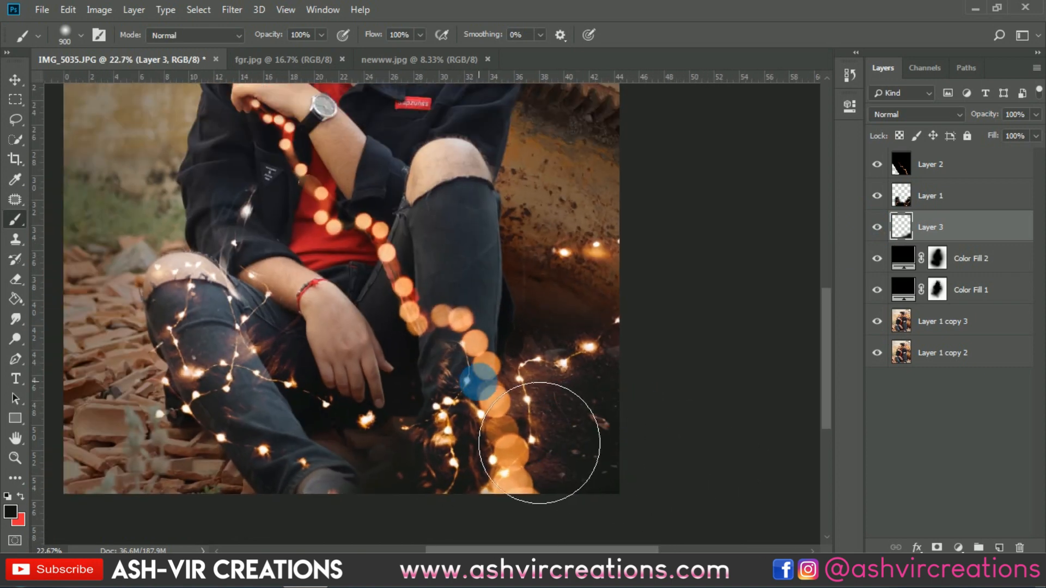
key(e)
right_click(344, 432)
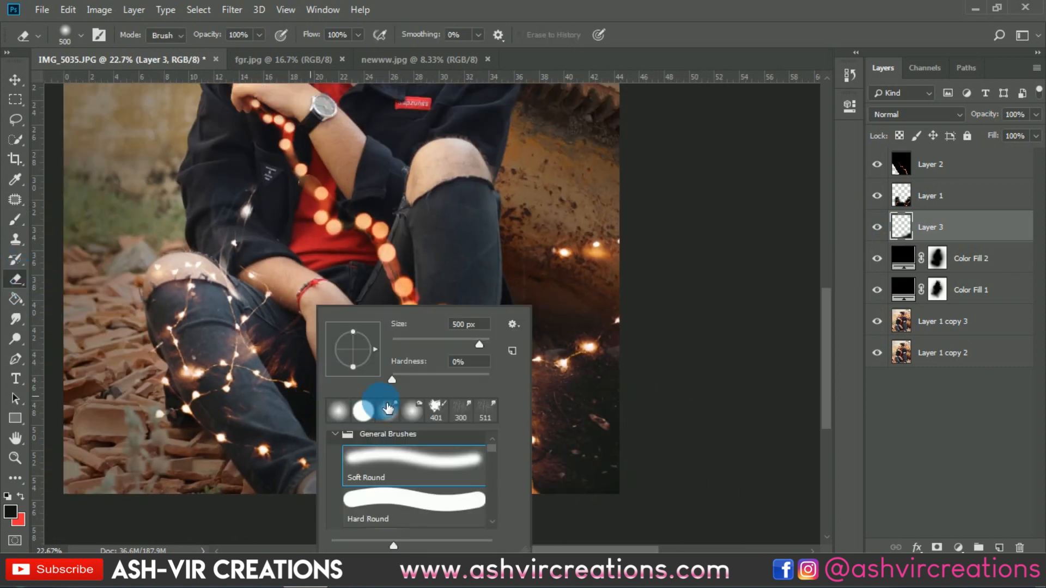
double_click(407, 465)
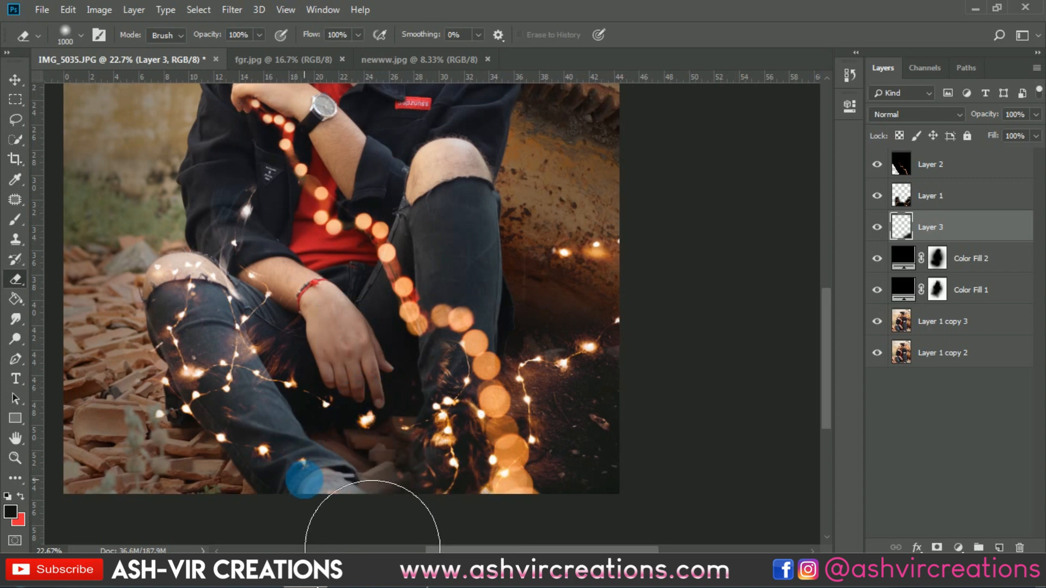
click(877, 226)
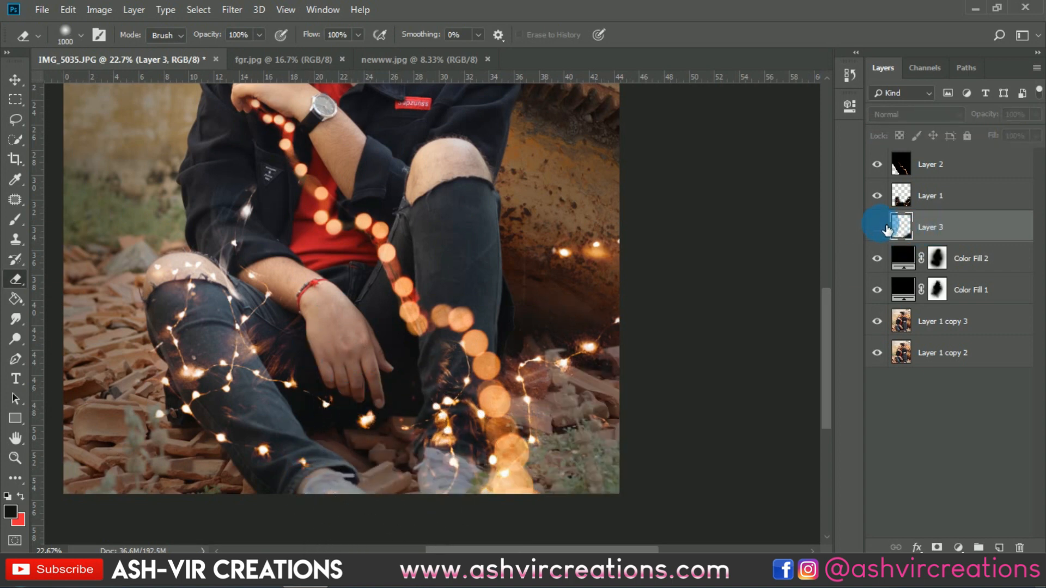
click(877, 226)
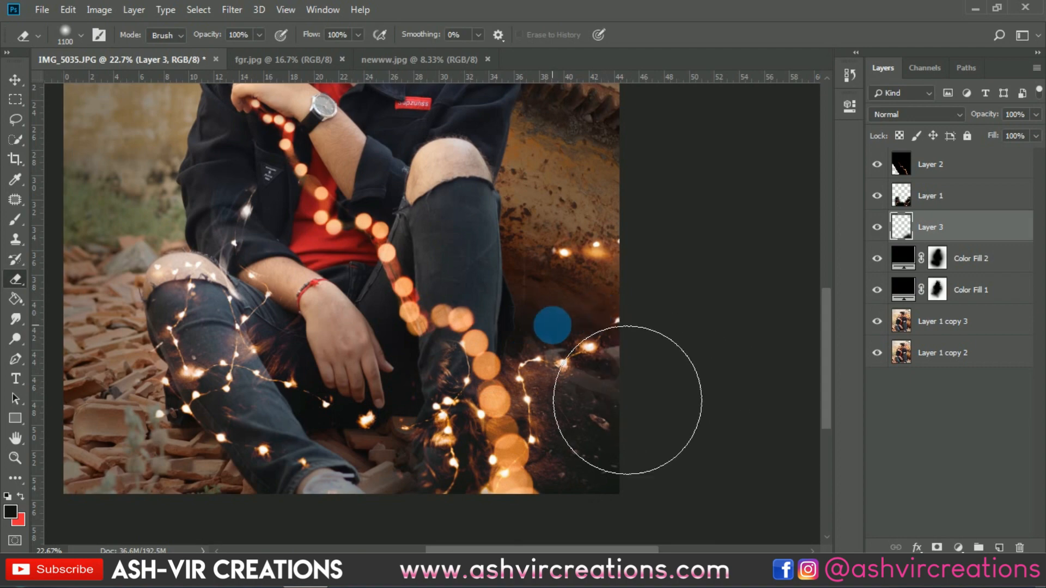
scroll(578, 305, down, 1)
scroll(577, 305, down, 2)
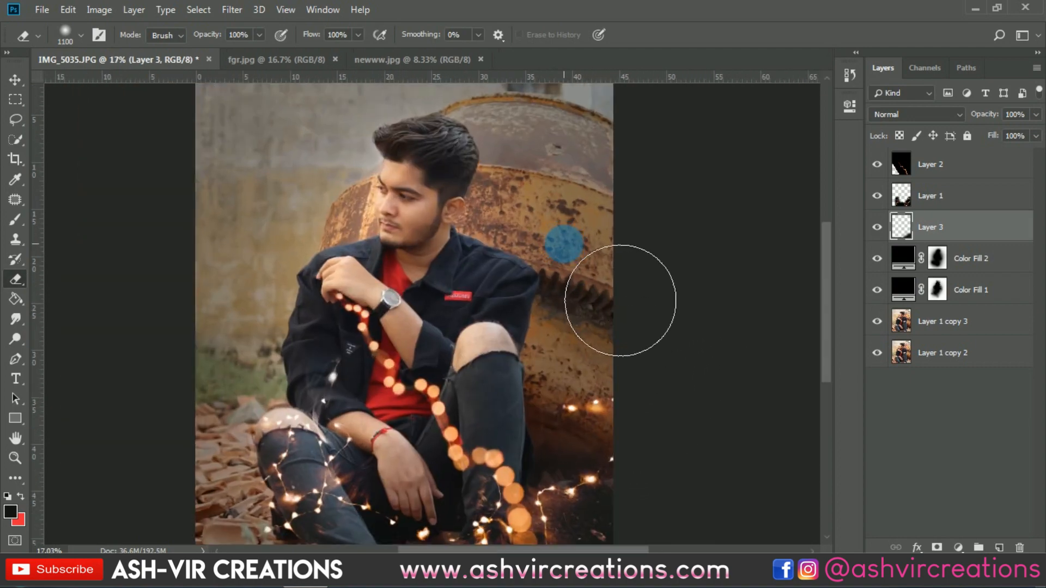
Step: Compare the whole portrait with the painted shadow layer hidden and shown
key(v)
click(878, 228)
click(878, 228)
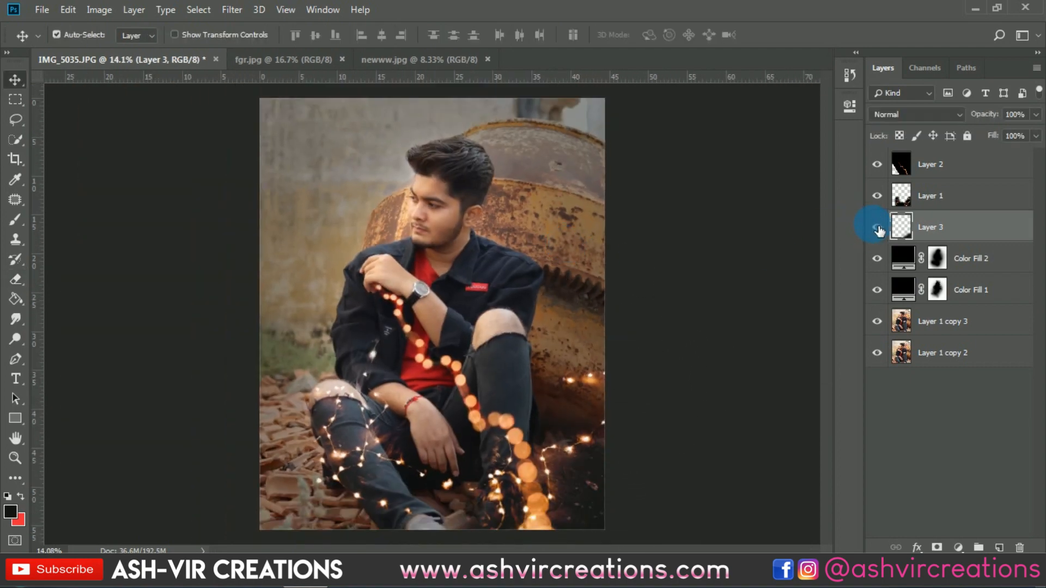
scroll(577, 297, down, 1)
scroll(575, 294, up, 1)
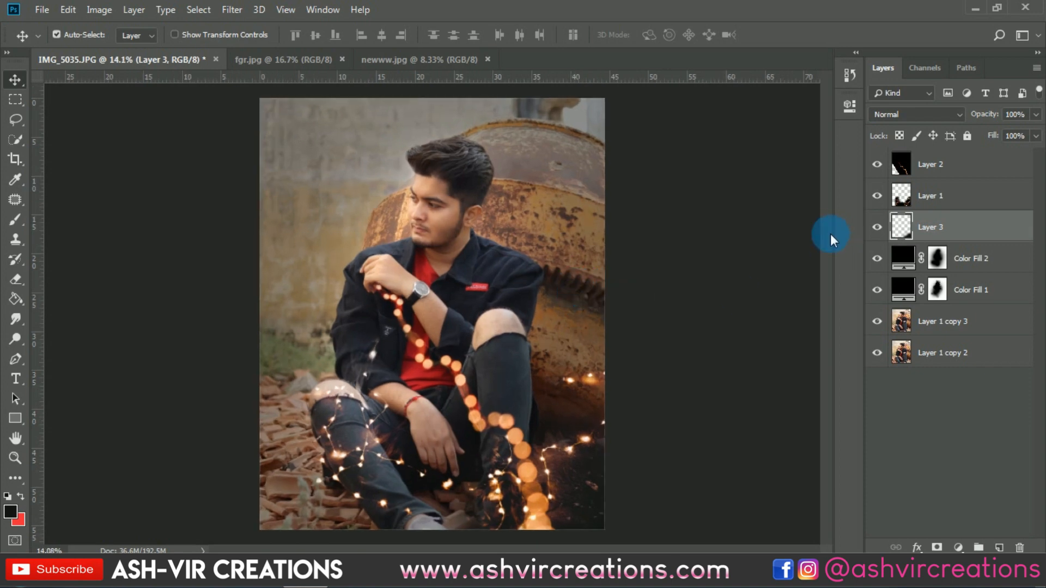
scroll(460, 227, up, 1)
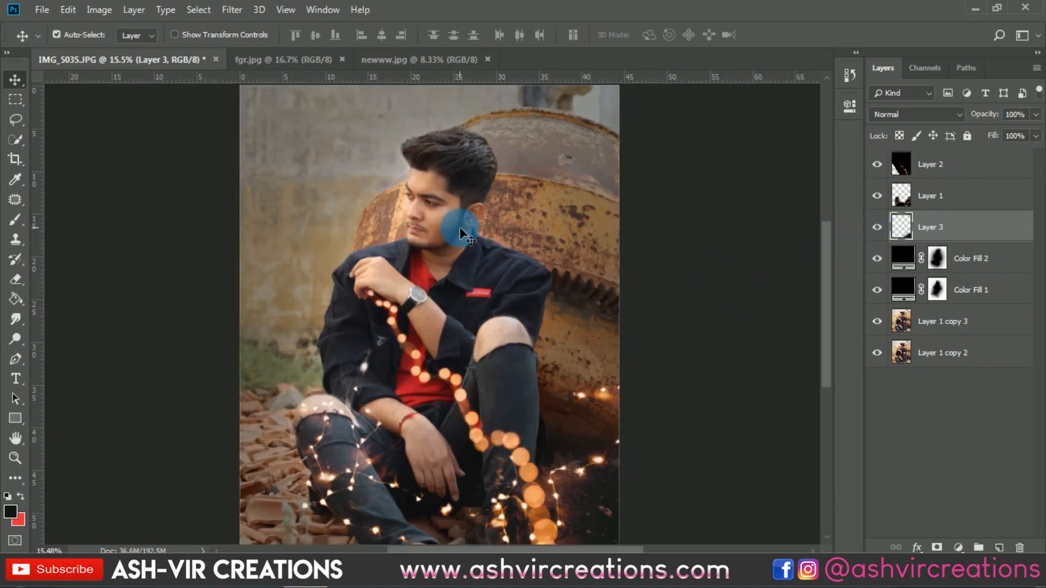
Step: Open string.jpg, bring its light string into the portrait as a new layer, and set it to Screen blending
click(42, 10)
click(58, 41)
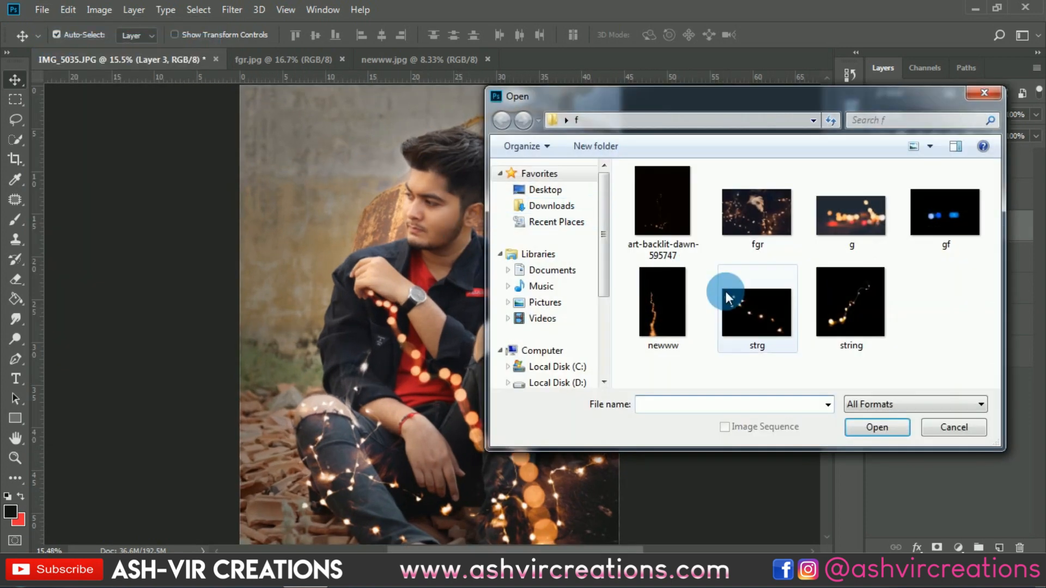
double_click(847, 307)
drag(480, 277, 438, 304)
click(908, 116)
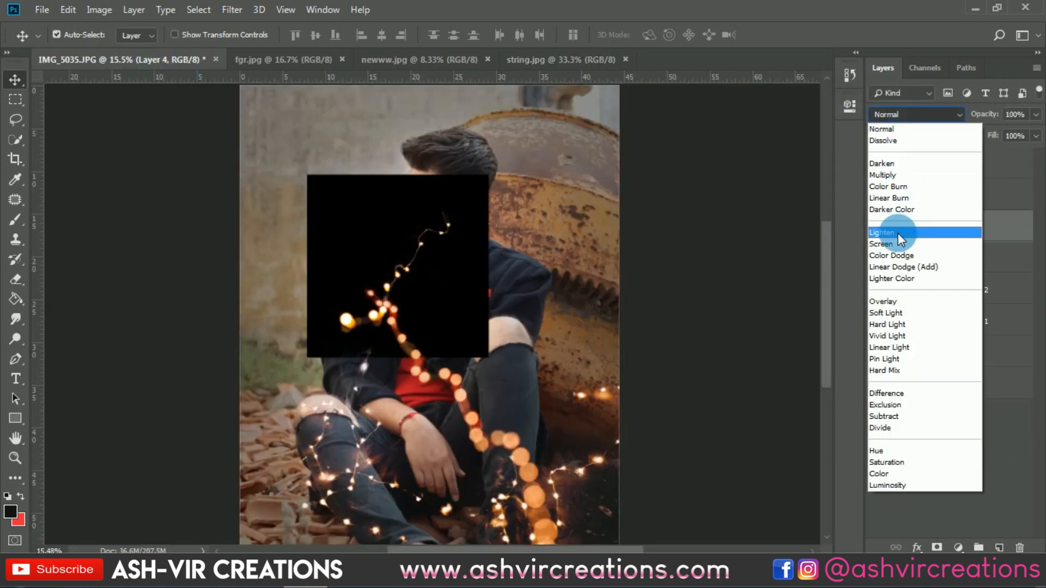
click(898, 233)
Step: Rotate the new light string by about -80° and position it from the man's raised hand across his red shirt
key(ctrl+t)
right_click(456, 301)
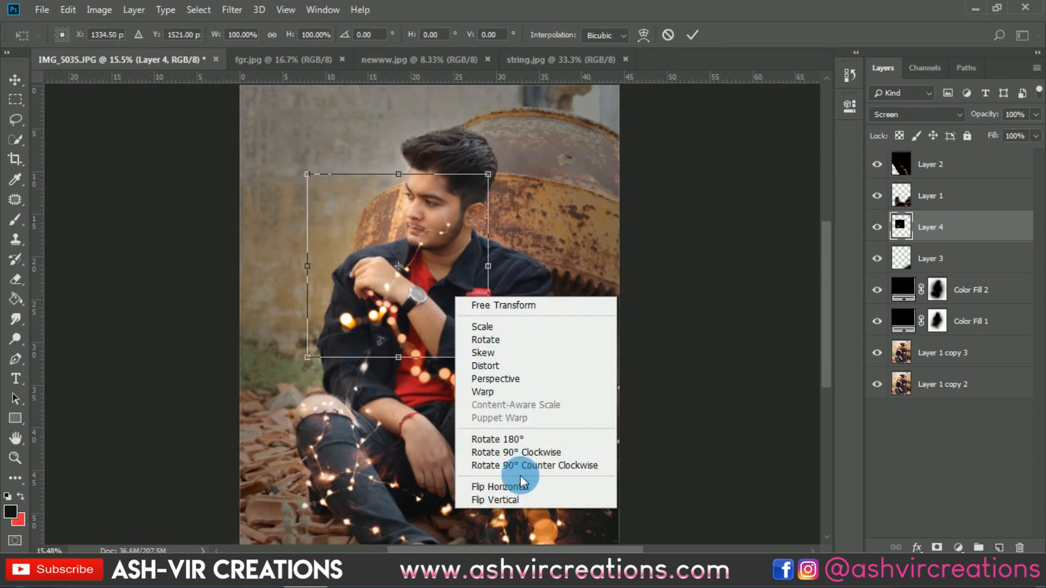
click(492, 483)
drag(431, 269, 441, 358)
scroll(457, 299, up, 3)
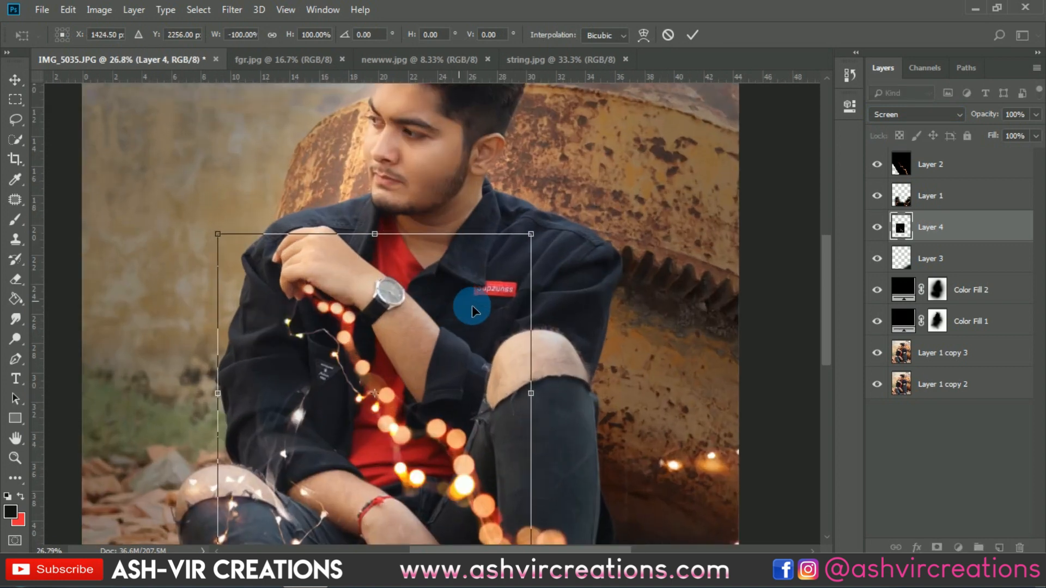
drag(569, 282, 578, 308)
mouse_move(432, 345)
mouse_down()
mouse_move(432, 332)
mouse_move(433, 342)
mouse_up()
right_click(423, 378)
click(467, 355)
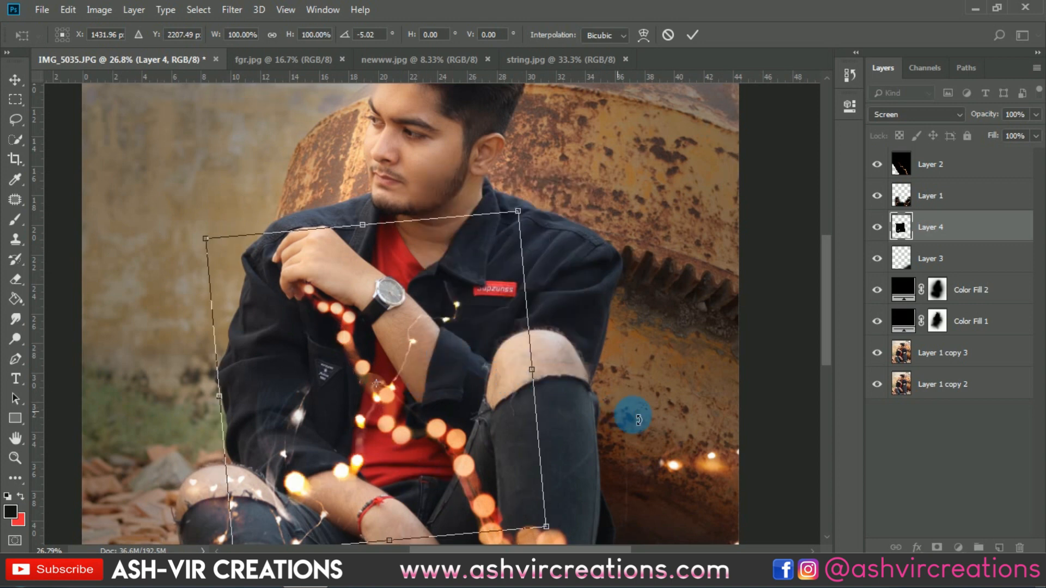
drag(630, 415, 450, 197)
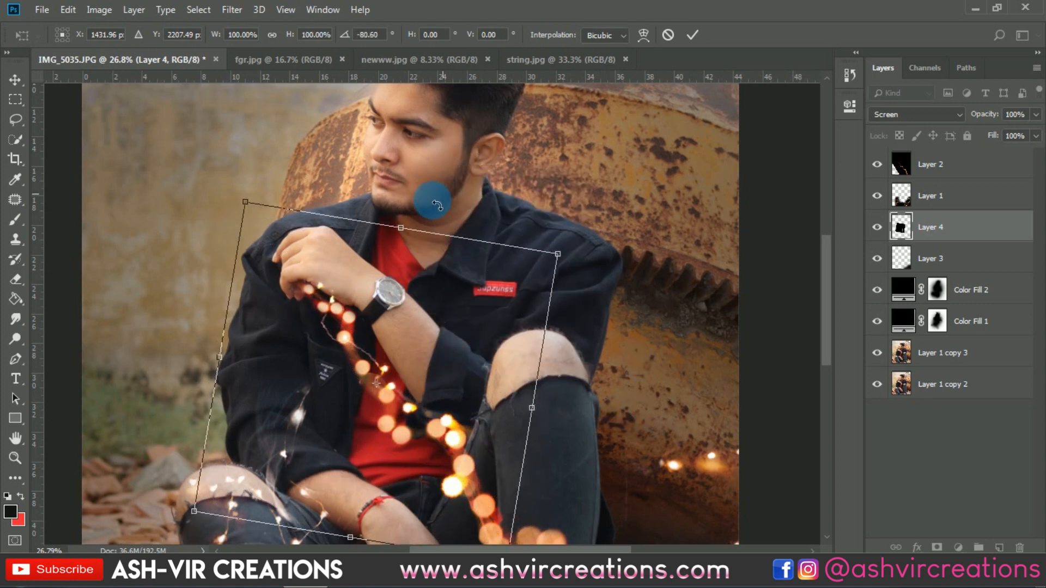
drag(381, 331, 405, 282)
key(Return)
Step: Erase the parts of the new light string that overlap the man's raised hand with a 32 px soft eraser
scroll(367, 297, up, 4)
click(879, 229)
click(878, 228)
click(932, 234)
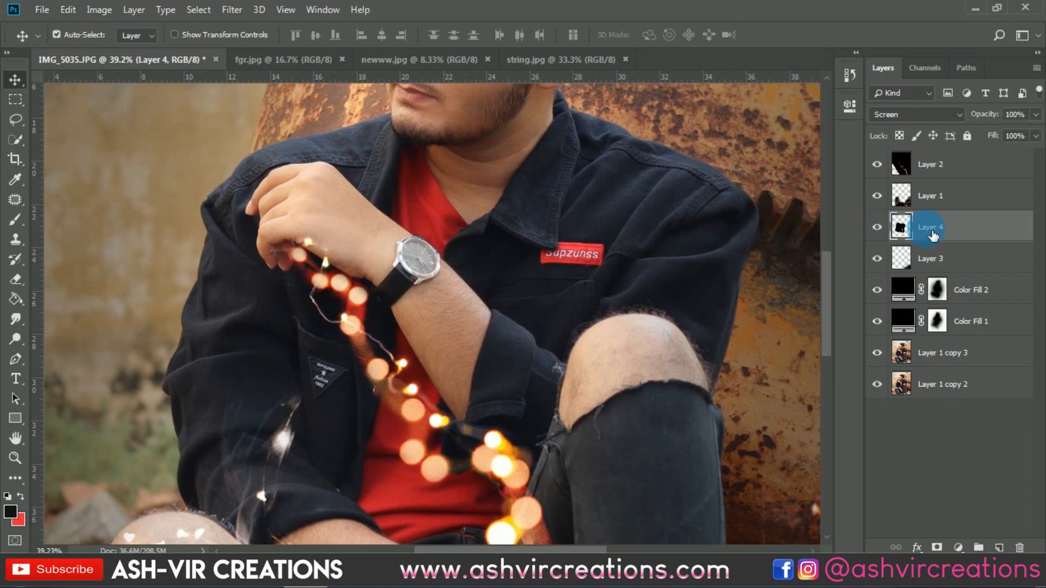
scroll(328, 240, up, 3)
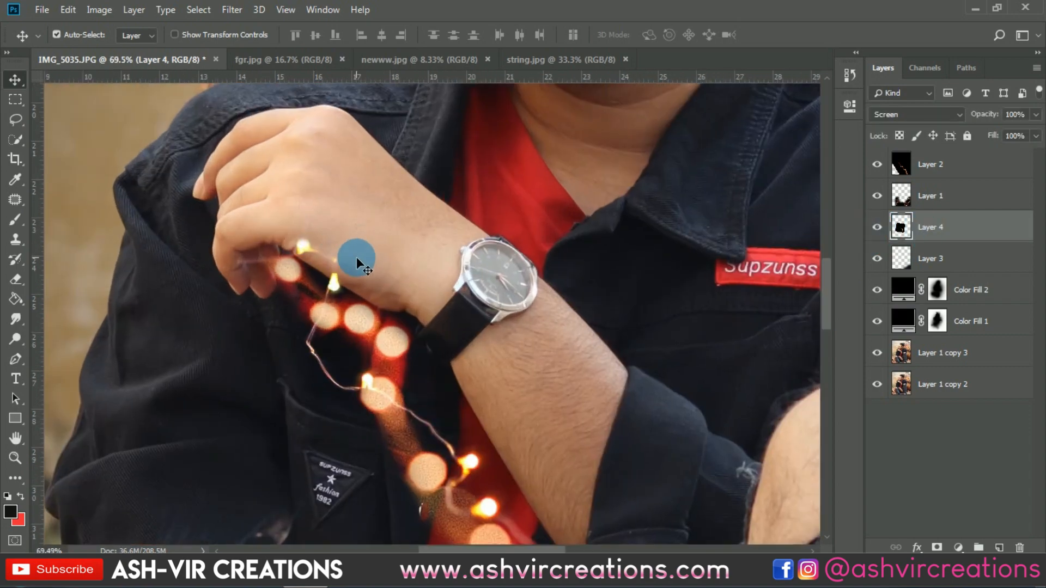
key(e)
right_click(354, 255)
key(Return)
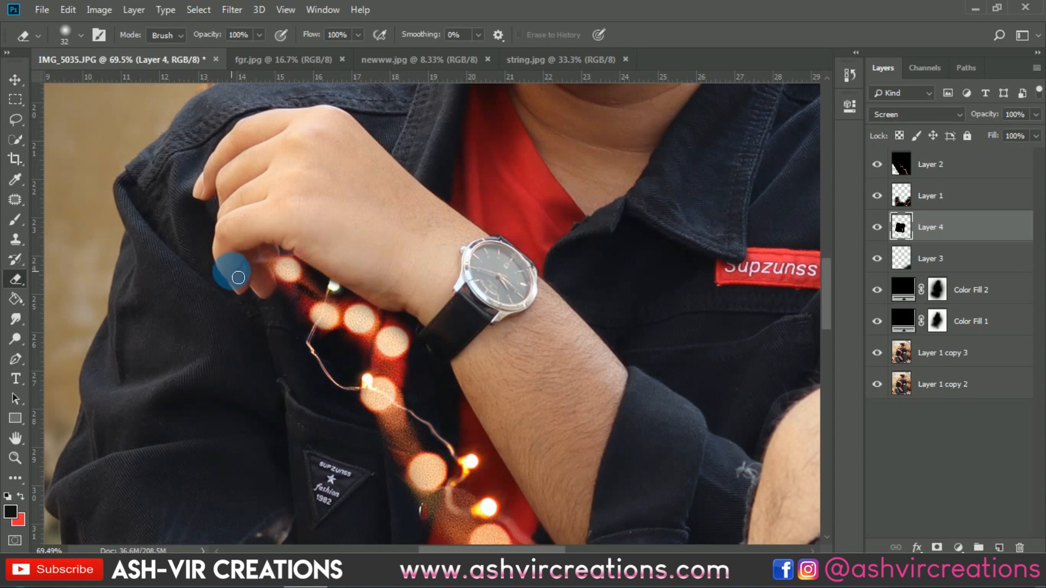
Step: Erase the new string's bright lights beside the man's raised knee with a 150 px soft eraser
scroll(238, 277, down, 5)
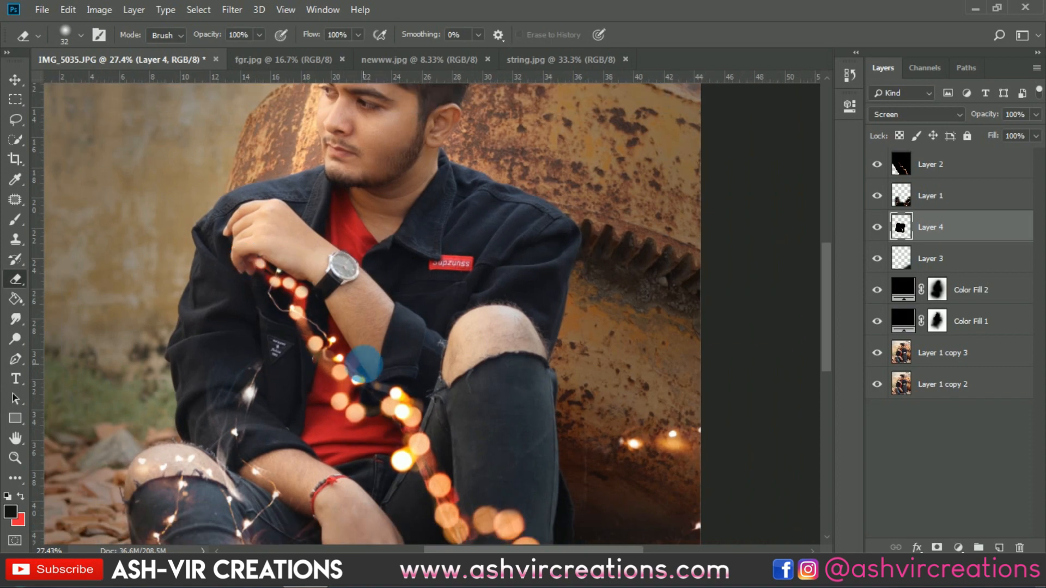
key(v)
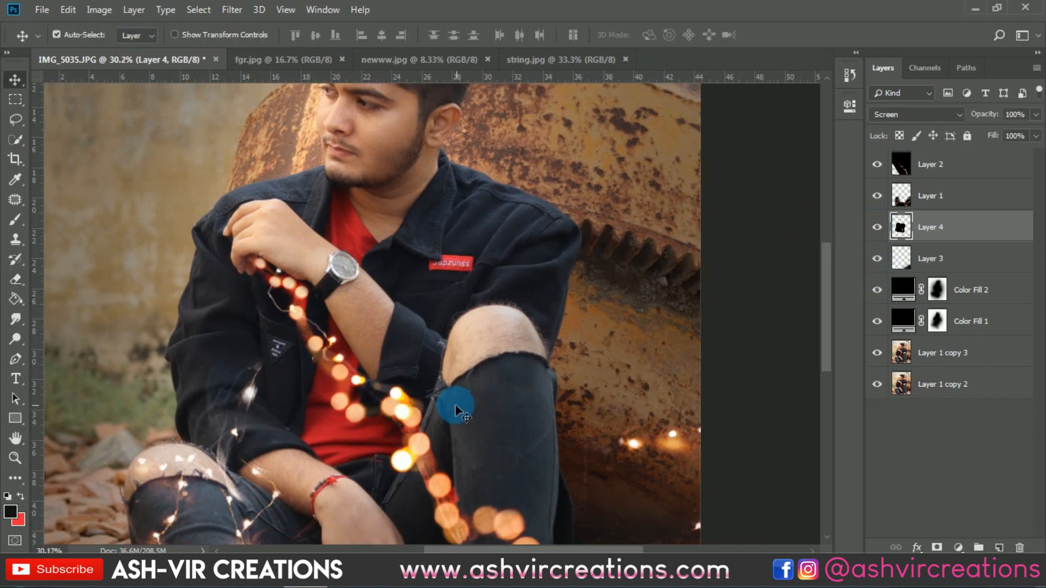
scroll(453, 406, up, 3)
key(e)
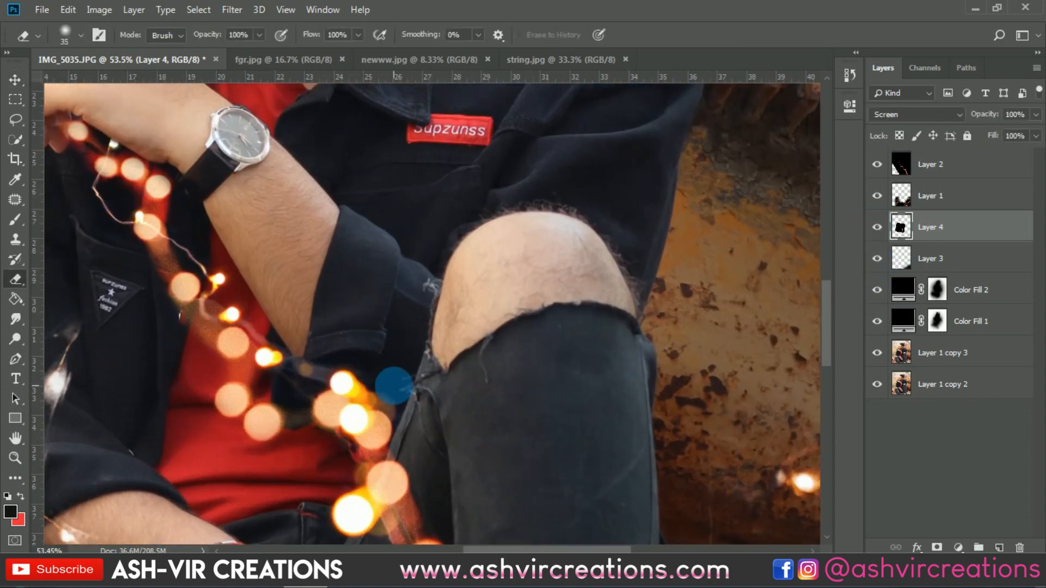
mouse_move(404, 416)
mouse_down()
mouse_move(376, 403)
mouse_move(366, 412)
mouse_move(382, 419)
mouse_move(366, 402)
mouse_move(388, 433)
mouse_up()
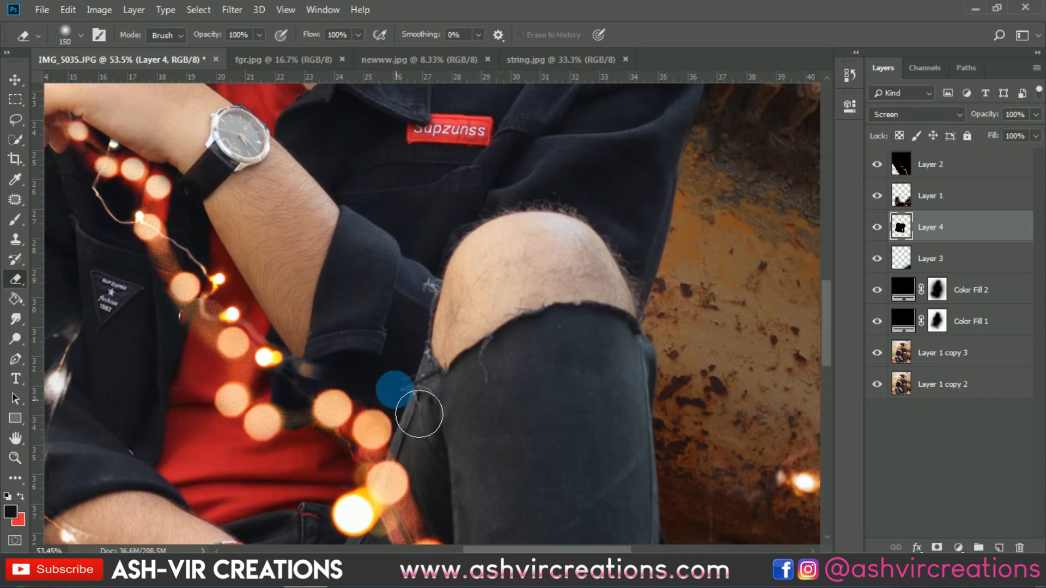
scroll(420, 413, down, 5)
key(v)
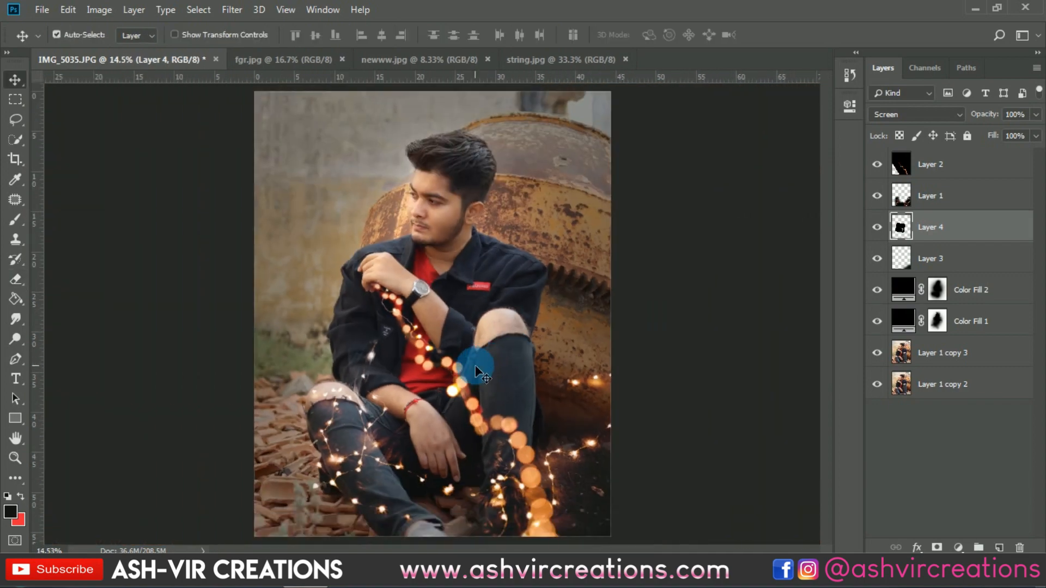
Step: Check what the leg fairy-lights layer and the painted shadow layer contribute by hiding and showing each
scroll(479, 368, down, 1)
click(885, 200)
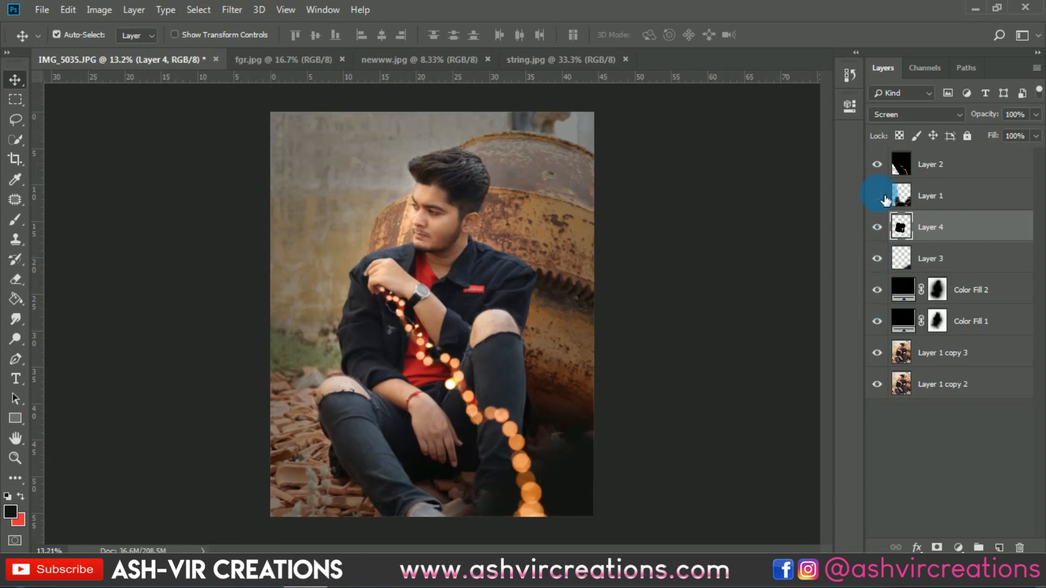
click(879, 195)
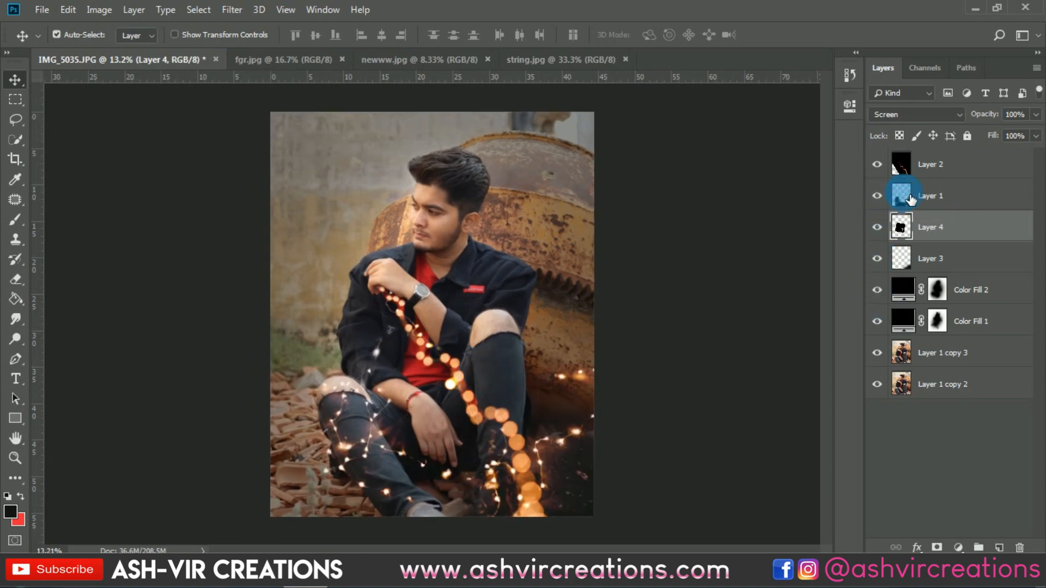
click(879, 261)
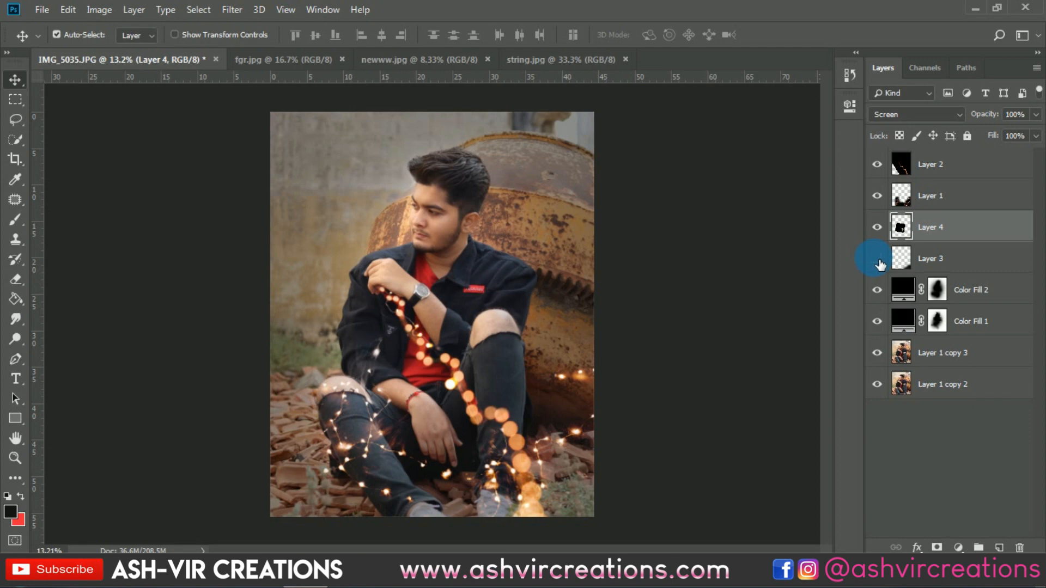
click(878, 259)
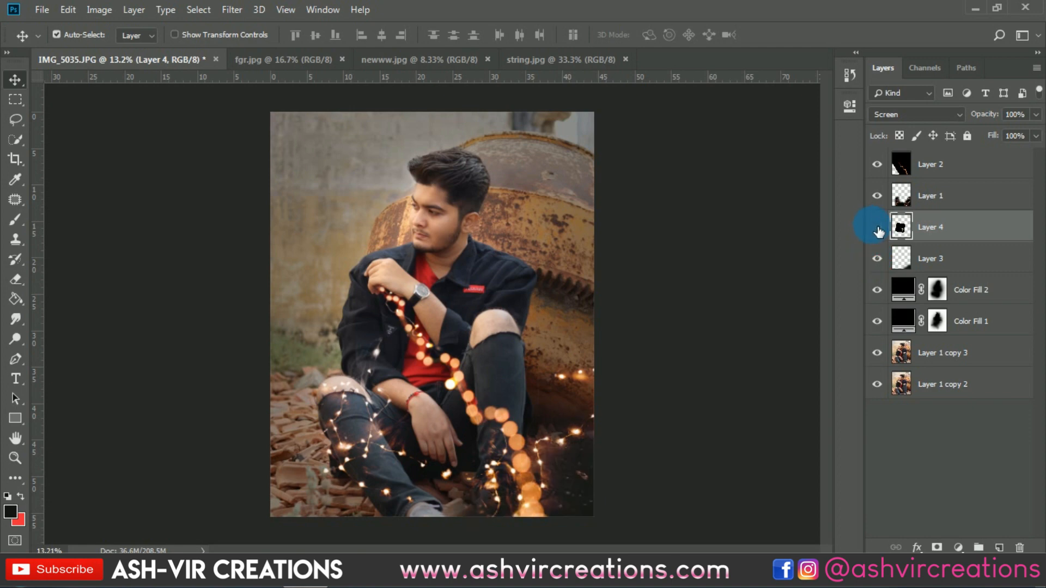
click(878, 196)
click(878, 195)
Step: Move the leg fairy-lights layer directly below the new string layer and add a layer mask to it
drag(929, 197, 919, 262)
drag(438, 472, 535, 437)
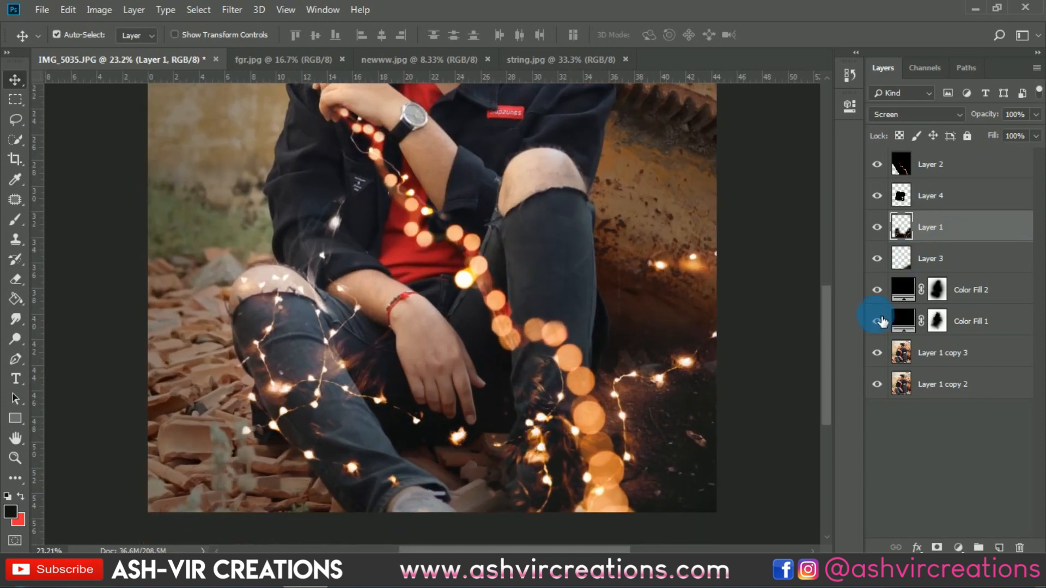
click(937, 548)
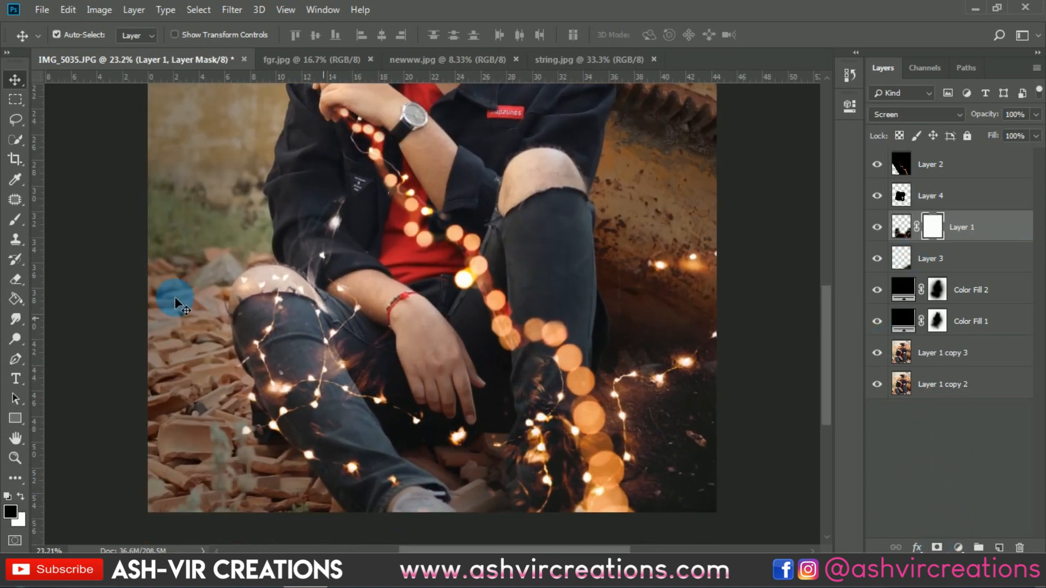
Step: Paint black with a 250 px soft brush on the leg fairy-lights mask over the inner thigh beside the resting wrist
click(16, 219)
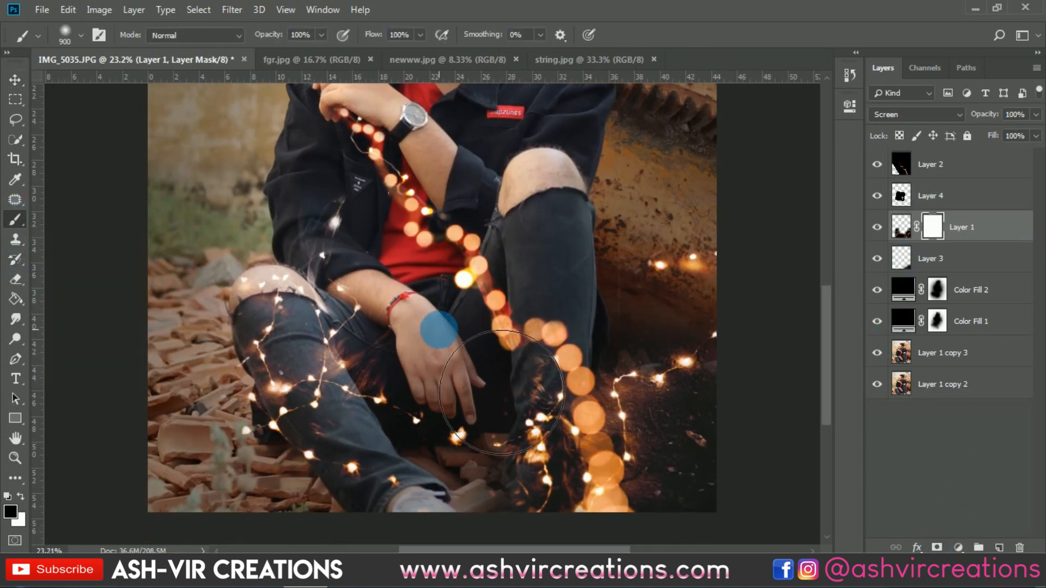
scroll(438, 329, up, 4)
key(bracketleft)
scroll(436, 349, up, 1)
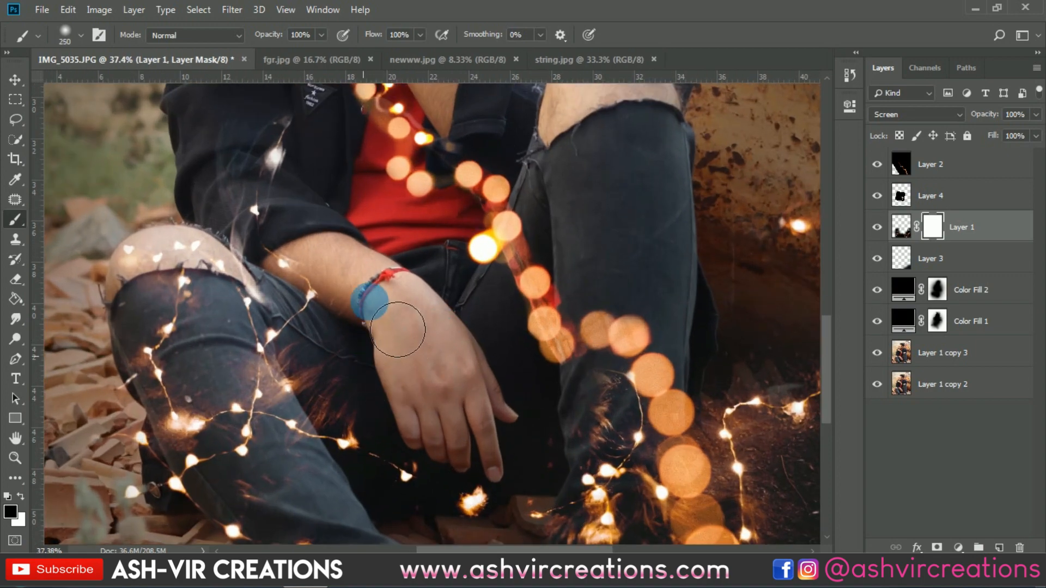
mouse_move(306, 355)
mouse_down()
mouse_move(350, 392)
mouse_move(319, 403)
mouse_up()
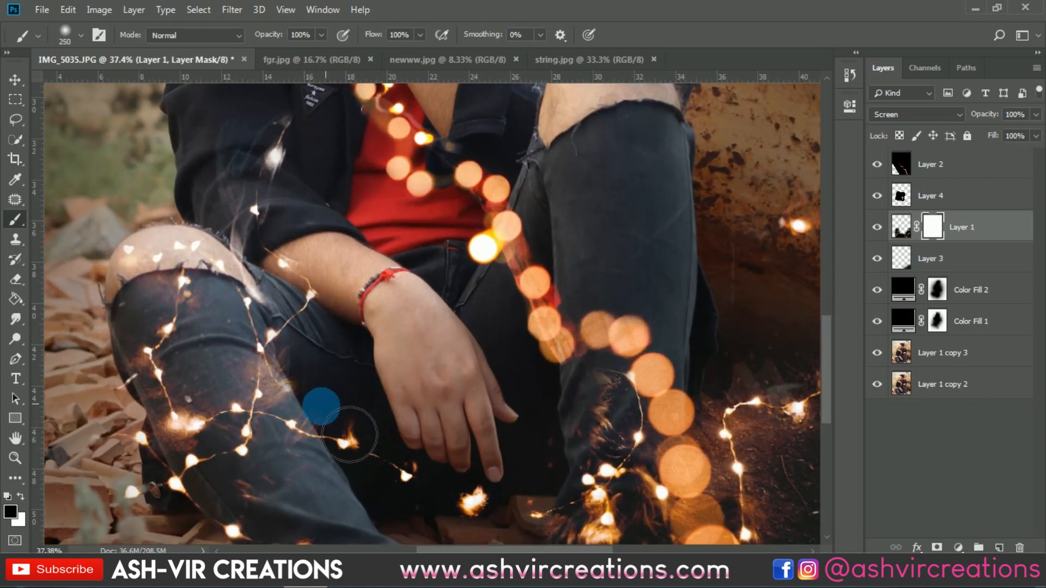
Step: Mask the leg fairy-lights over the raised leg's lower part and beside the resting hand, undoing the stroke over the lights beside that leg
click(560, 402)
mouse_move(627, 441)
mouse_down()
mouse_move(619, 470)
mouse_move(546, 449)
mouse_up()
drag(548, 405, 516, 256)
mouse_move(742, 413)
mouse_down()
mouse_move(754, 325)
mouse_move(778, 374)
mouse_move(775, 483)
mouse_up()
key(ctrl+z)
scroll(681, 327, down, 4)
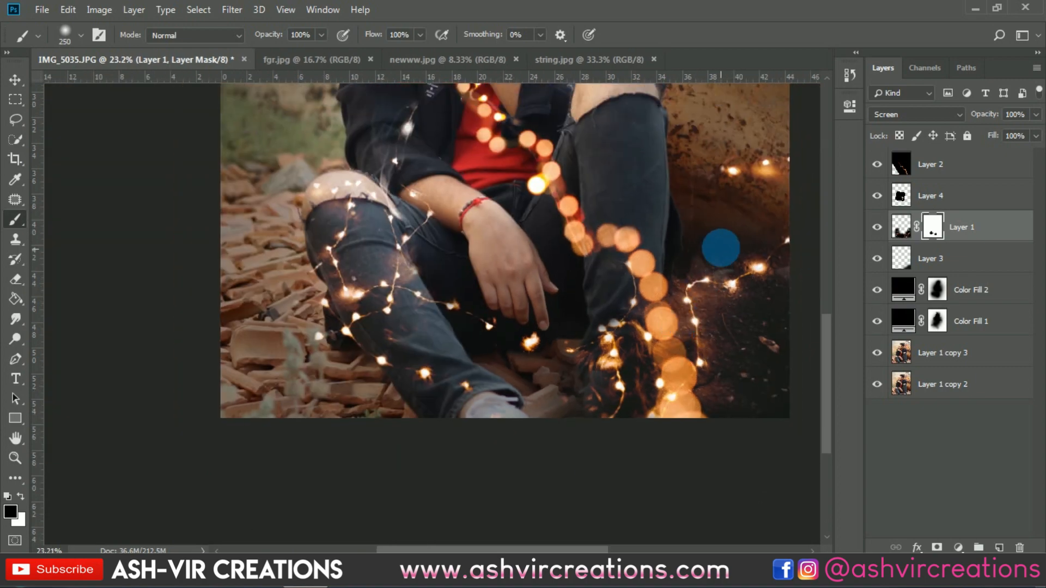
Step: Paint out the leg fairy-lights layer's haze along the lowered leg's thigh and shin on the mask
scroll(719, 248, up, 3)
scroll(502, 271, down, 2)
drag(344, 322, 506, 346)
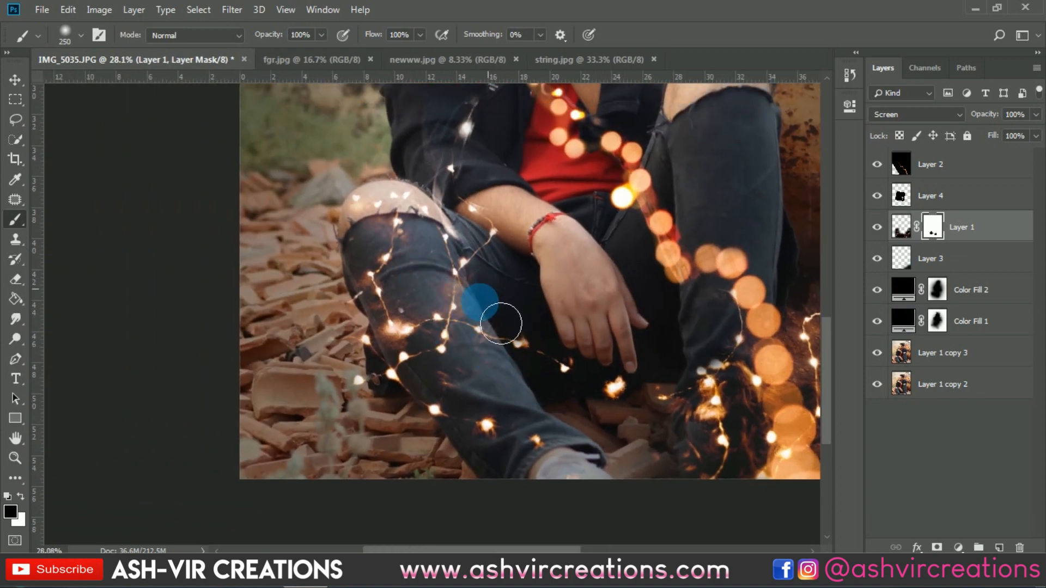
drag(510, 303, 499, 403)
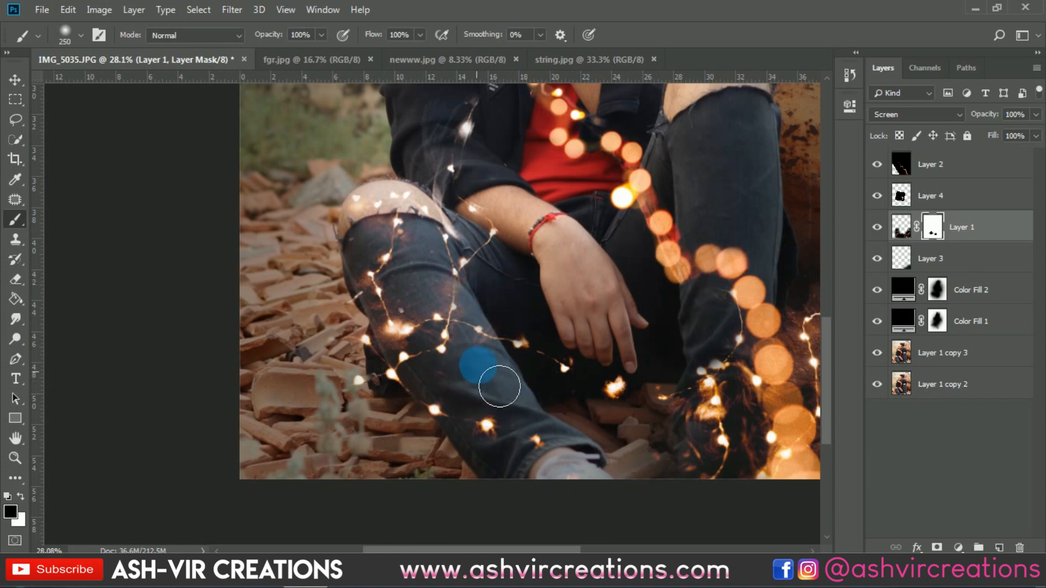
scroll(565, 394, down, 1)
scroll(439, 256, down, 5)
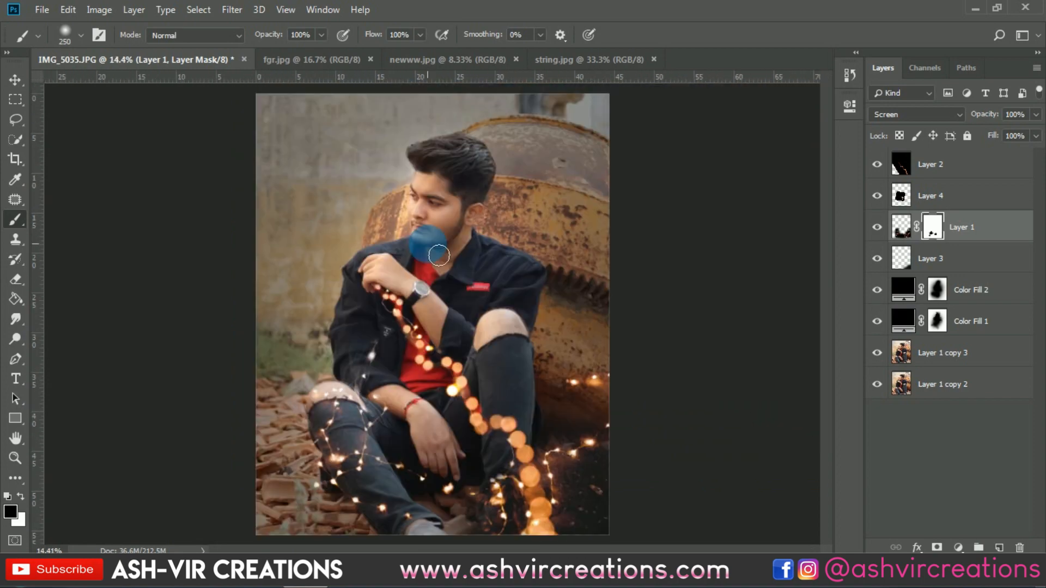
Step: Mask the leg fairy-lights layer's haze over the jacket's lower sleeve and front with the 250 px brush
scroll(377, 311, up, 7)
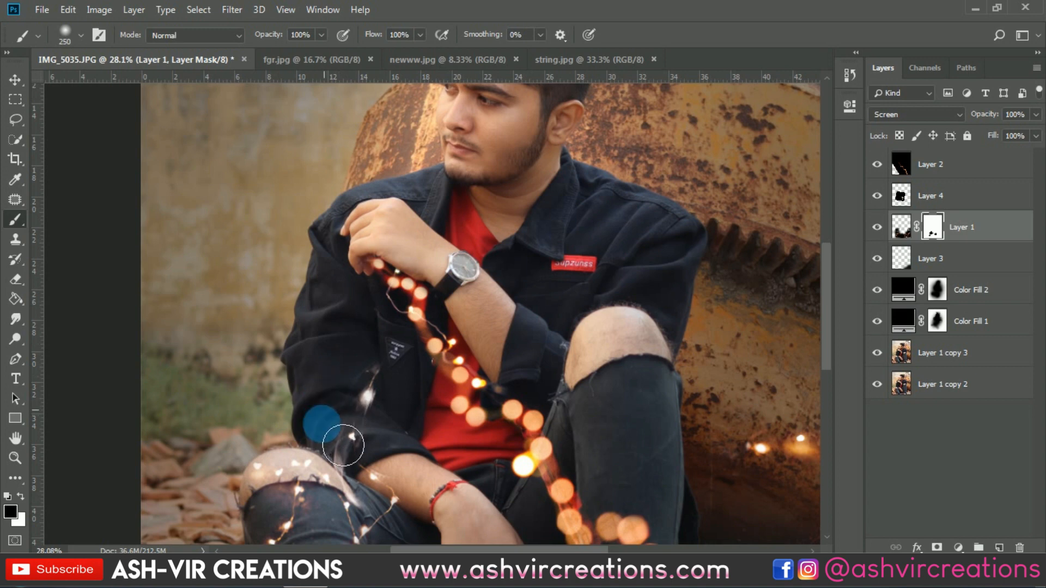
mouse_move(362, 404)
mouse_down()
mouse_move(334, 443)
mouse_move(338, 425)
mouse_move(256, 511)
mouse_move(318, 467)
mouse_up()
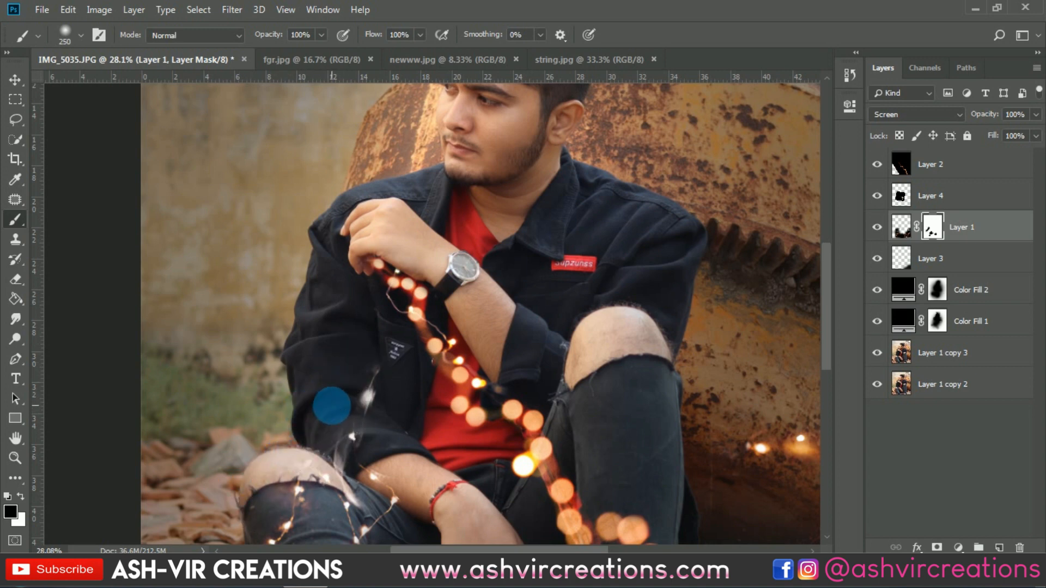
drag(332, 405, 315, 434)
scroll(293, 415, down, 2)
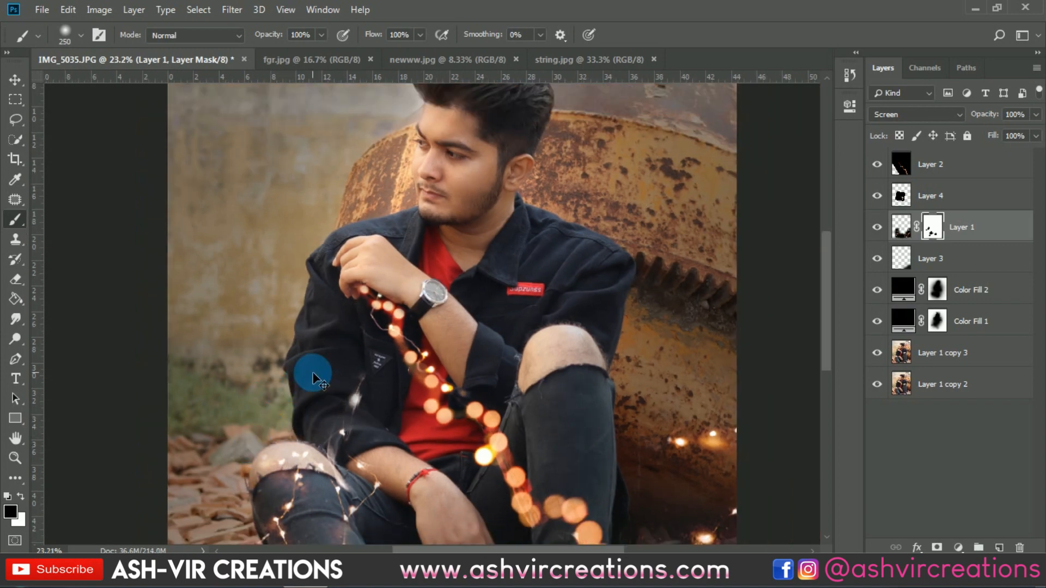
scroll(311, 381, up, 2)
drag(346, 403, 355, 343)
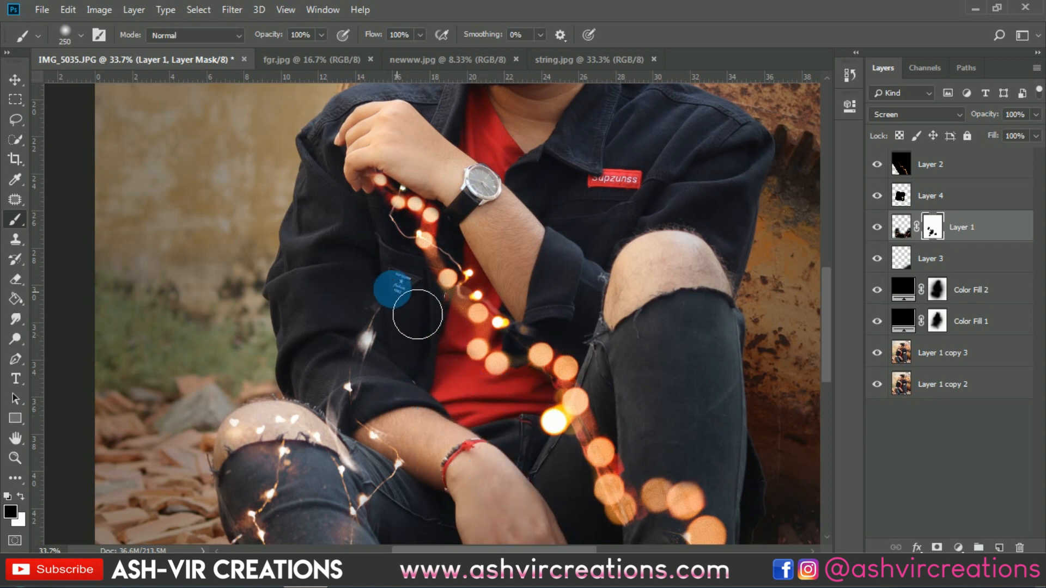
mouse_move(438, 347)
mouse_down()
mouse_move(362, 351)
mouse_move(455, 434)
mouse_move(496, 365)
mouse_move(392, 374)
mouse_move(384, 387)
mouse_move(474, 439)
mouse_move(479, 341)
mouse_up()
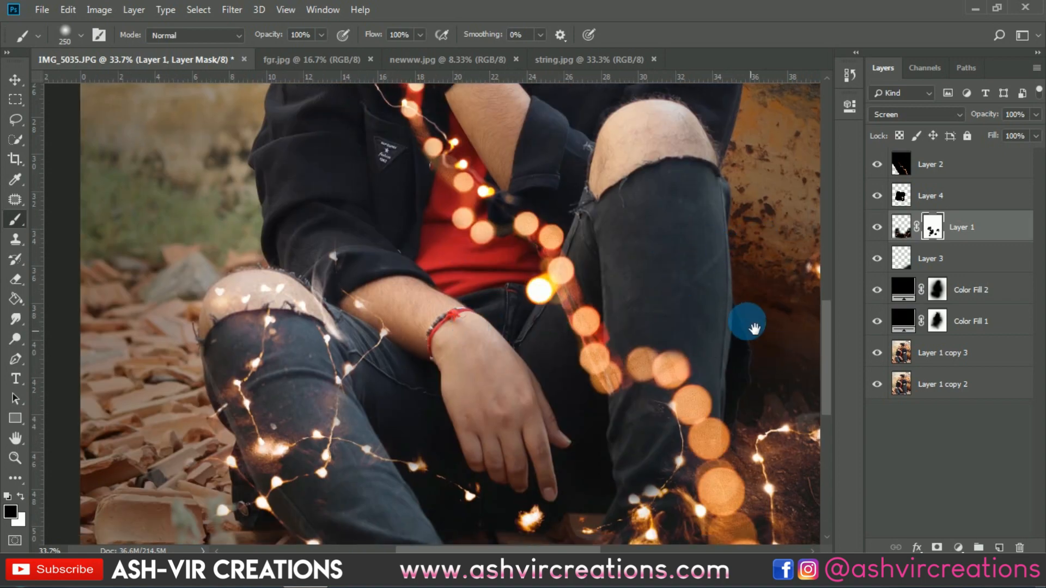
Step: Mask the leg fairy-lights layer's haze around the raised leg with a soft brush enlarged to 800 px and reduced to 400 px
mouse_move(749, 321)
mouse_down()
mouse_move(520, 364)
mouse_move(560, 268)
mouse_move(531, 282)
mouse_up()
scroll(520, 364, down, 3)
key(bracketright)
key(bracketright)
key(bracketright)
key(bracketright)
key(bracketright)
key(bracketright)
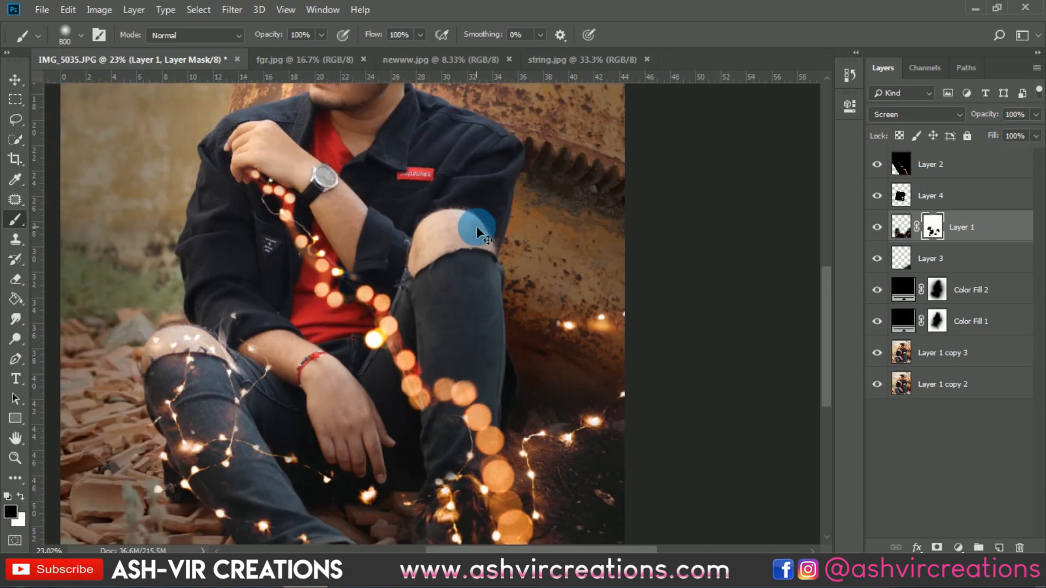
drag(628, 299, 588, 310)
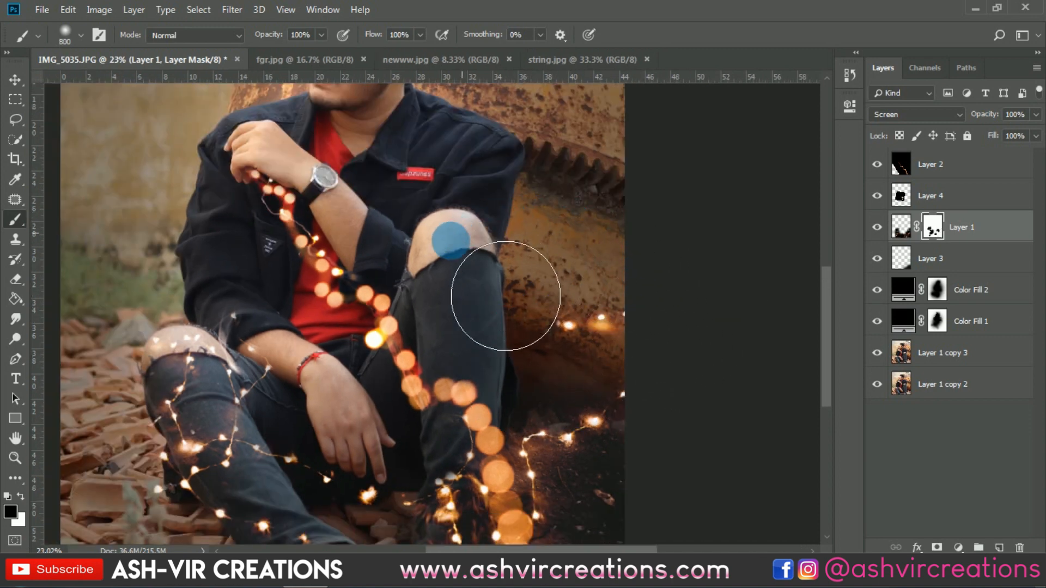
key(bracketleft)
key(bracketleft)
key(bracketleft)
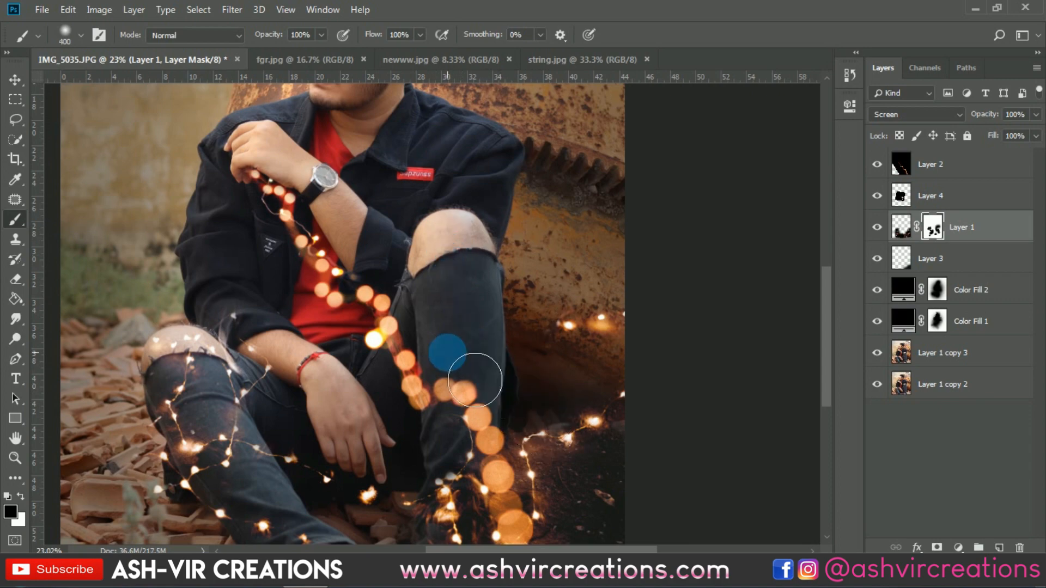
scroll(436, 336, down, 2)
scroll(369, 245, down, 2)
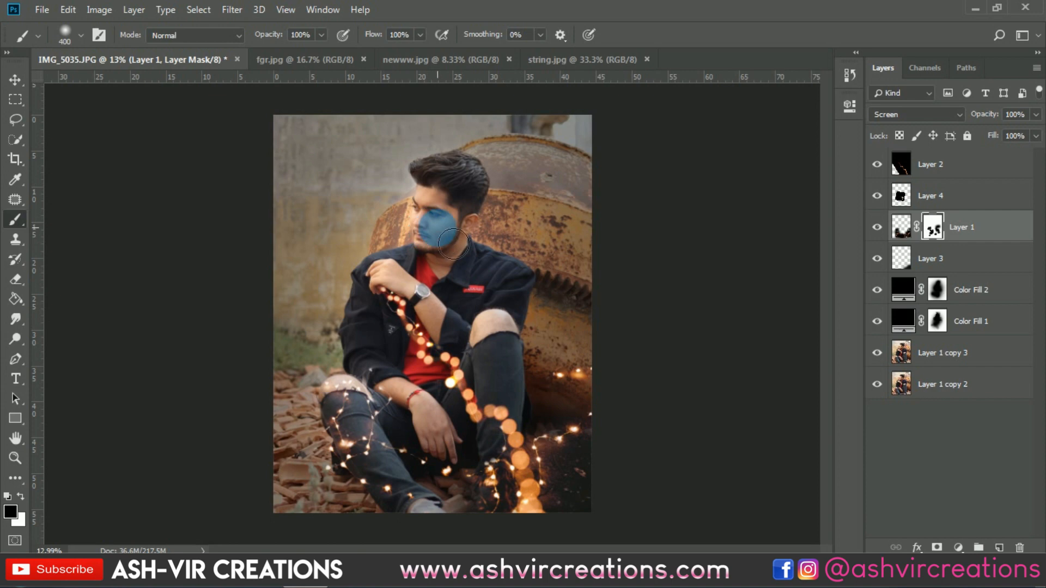
scroll(444, 224, up, 2)
key(v)
scroll(435, 241, down, 2)
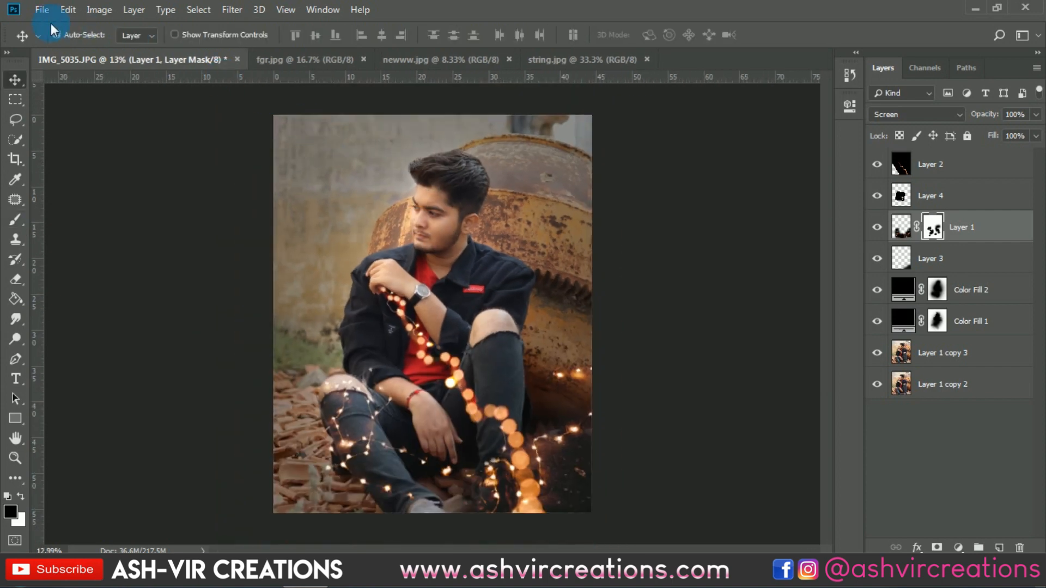
Step: Open the strg image, bring it into the portrait over the man's chest and set its blend mode to Screen
click(42, 9)
click(49, 40)
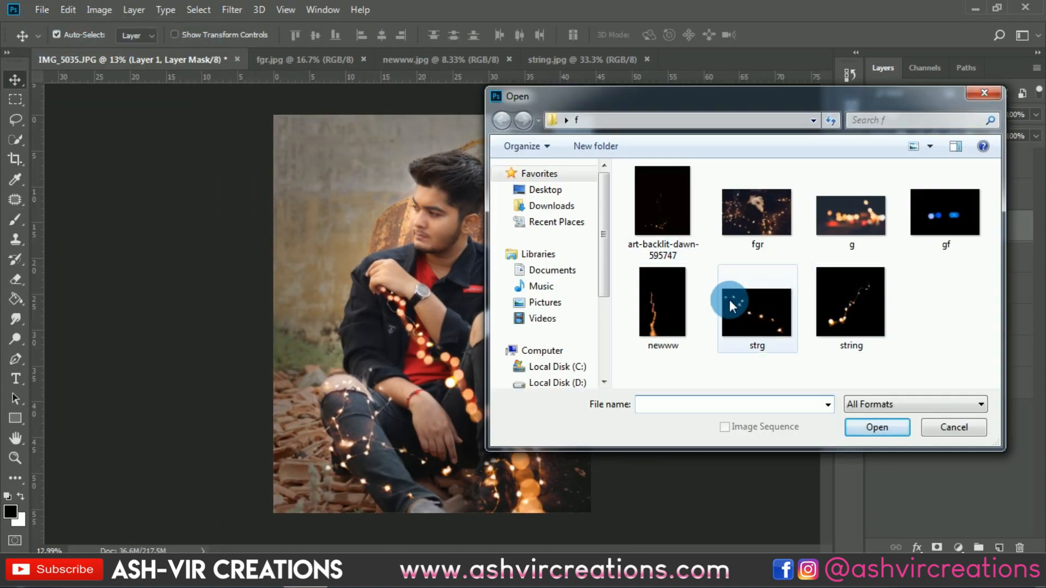
double_click(759, 317)
drag(246, 185, 452, 275)
click(915, 114)
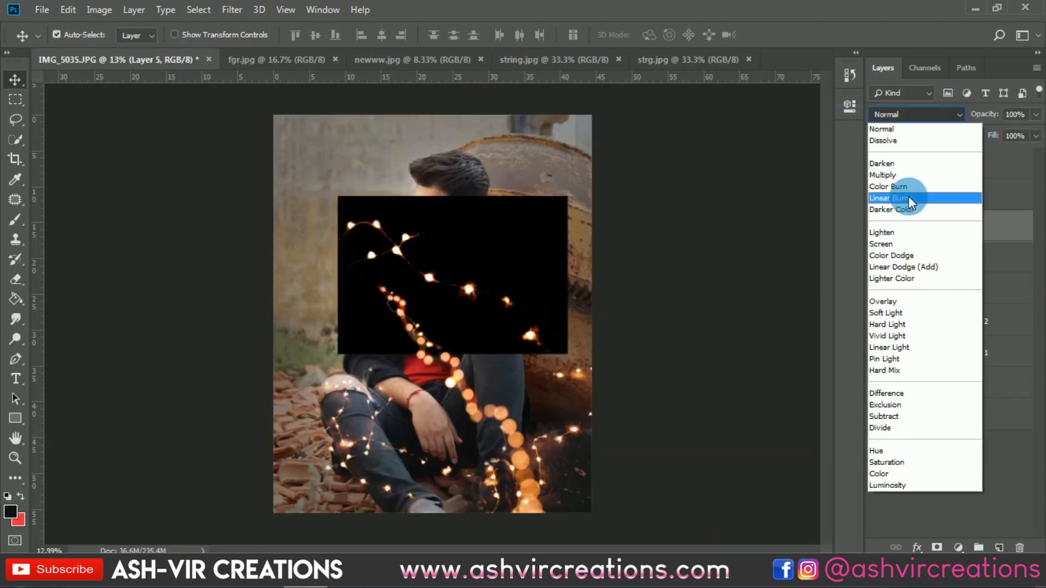
click(901, 244)
click(490, 346)
click(962, 169)
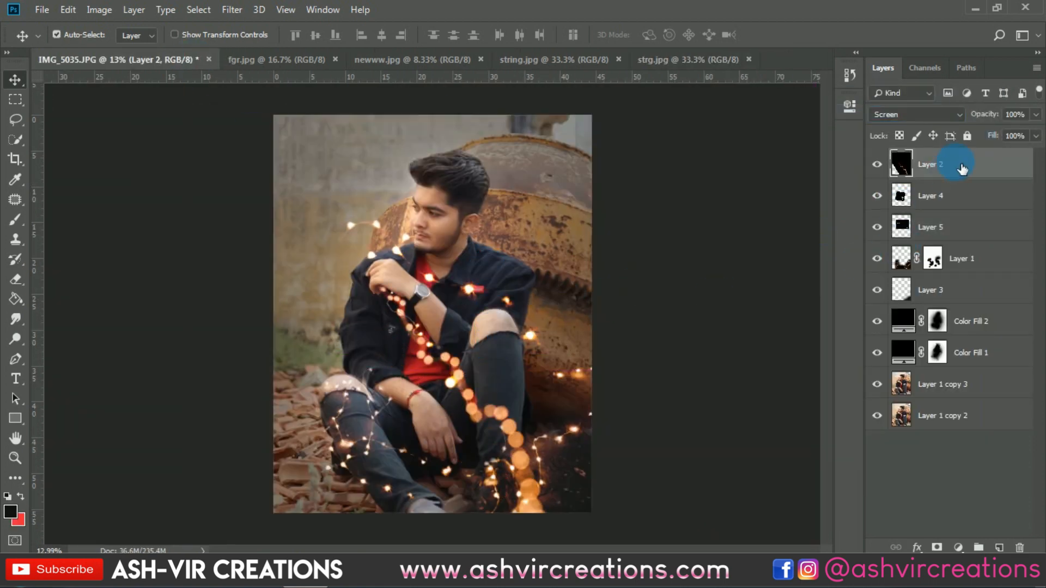
key(ctrl+t)
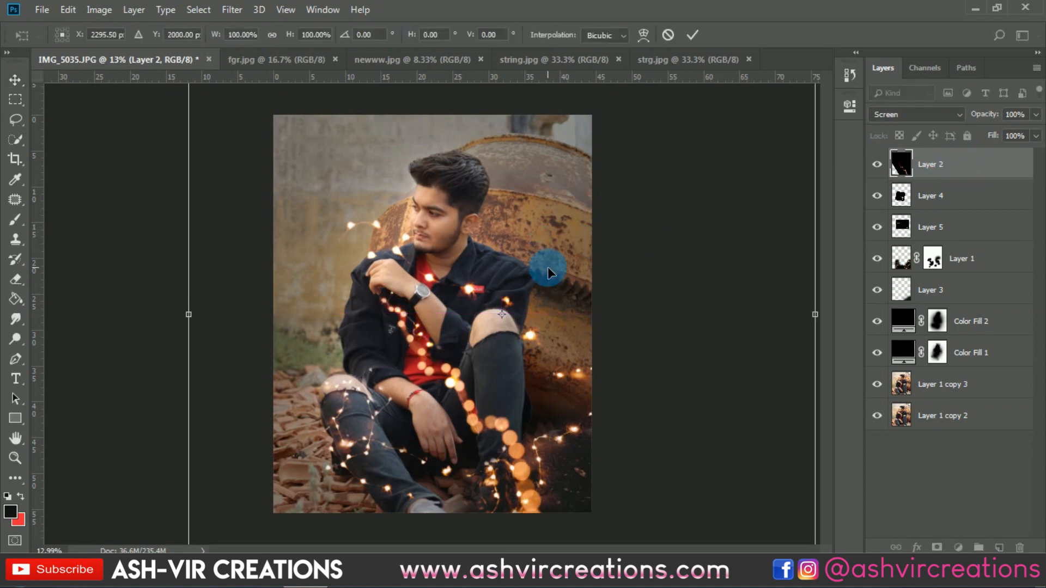
key(Return)
Step: Identify the strg light layer by toggling layer visibility and move it to the top of the layer stack
click(926, 196)
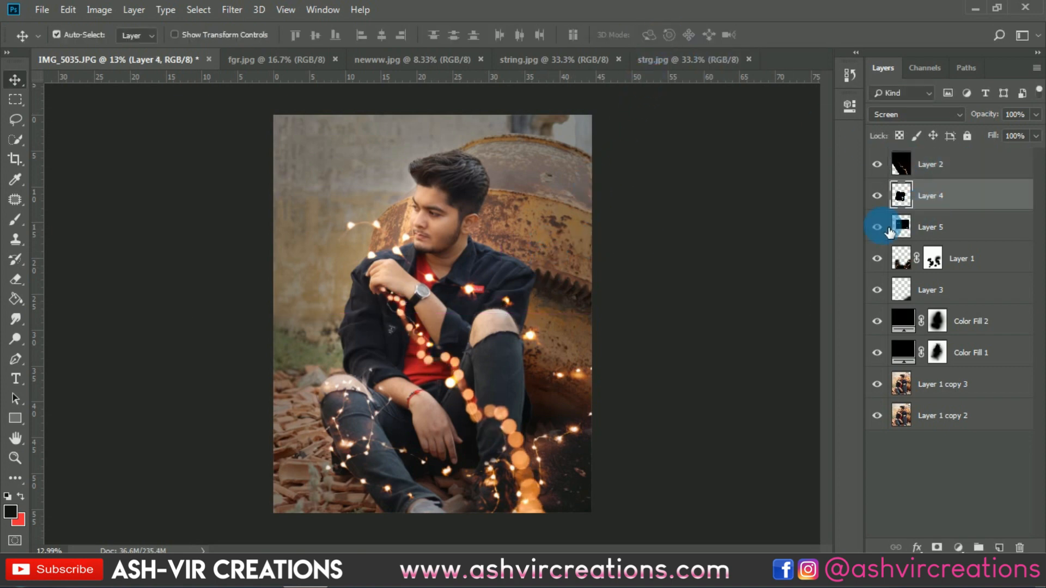
click(881, 227)
click(880, 200)
click(880, 201)
click(881, 222)
click(878, 228)
click(950, 232)
drag(945, 226, 943, 159)
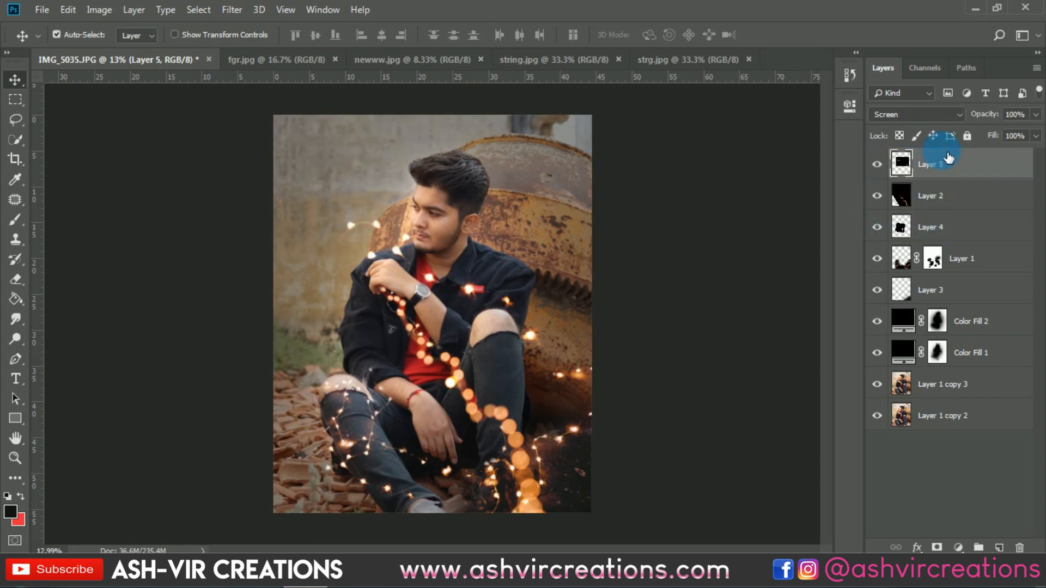
Step: Scale the strg light layer to 65.22% and place it across the jacket below the raised hand
key(ctrl+t)
drag(498, 238, 495, 353)
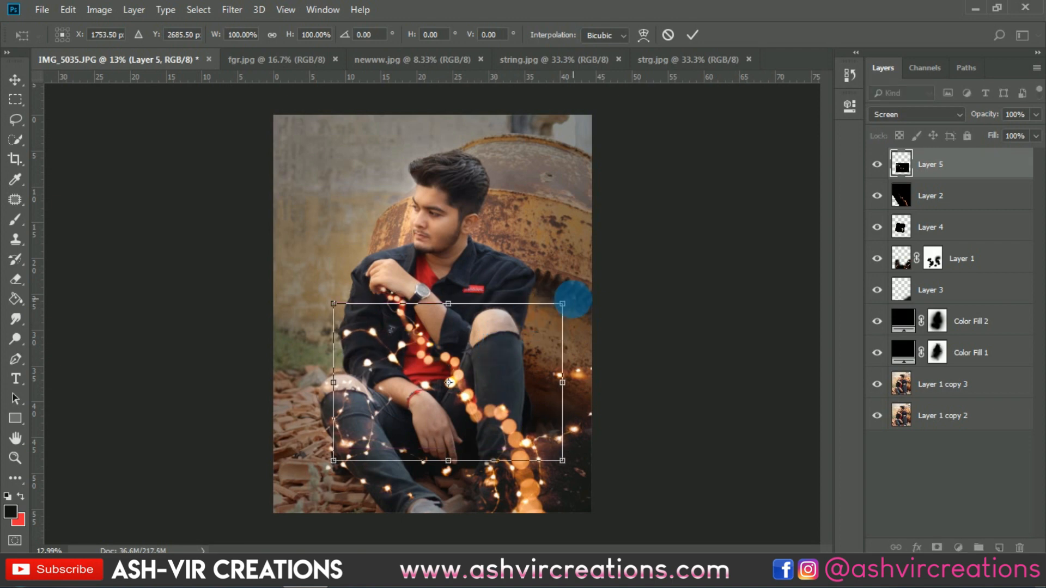
drag(564, 302, 516, 325)
scroll(467, 369, up, 7)
drag(474, 383, 406, 315)
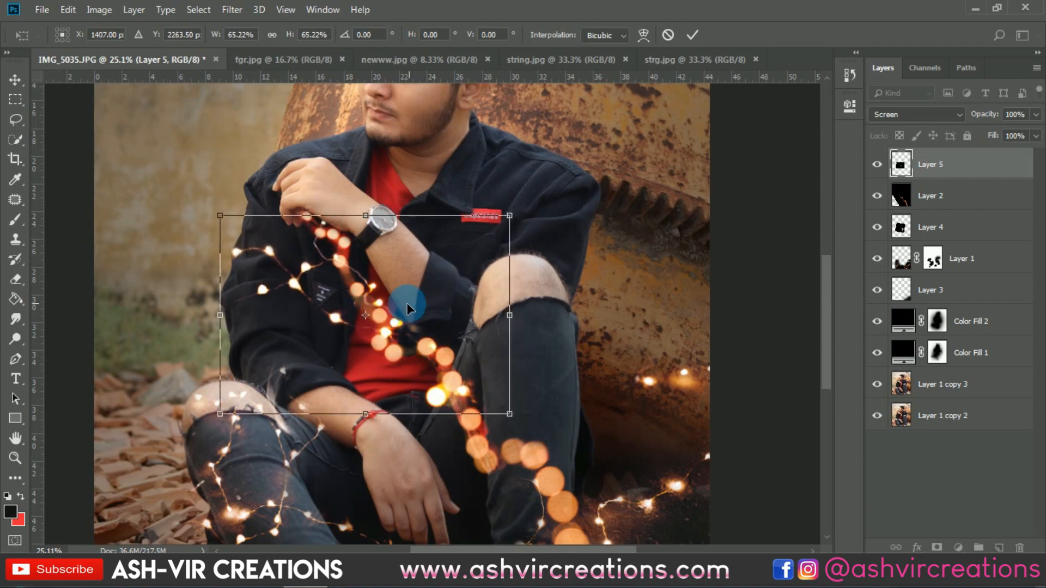
key(Return)
Step: Erase the strg light wires that extend past the jacket sleeve with a soft eraser reduced to 90 px
scroll(406, 301, up, 4)
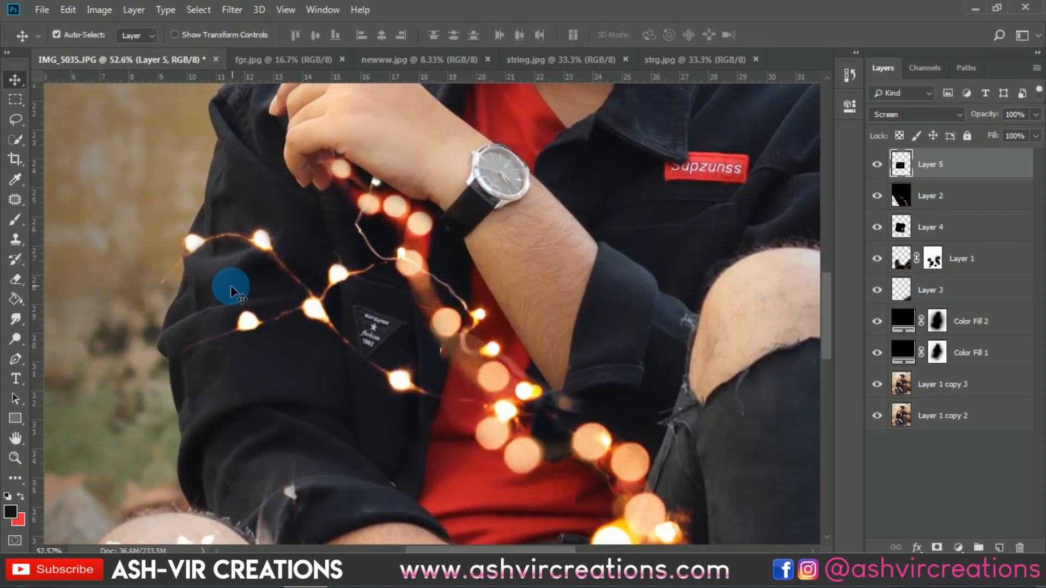
scroll(230, 285, up, 1)
click(20, 277)
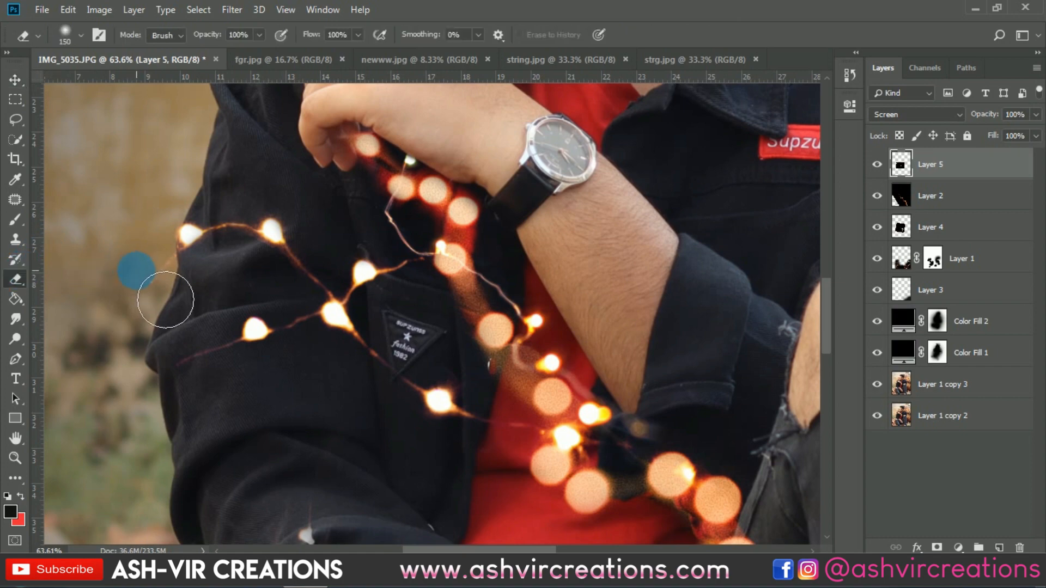
scroll(163, 331, down, 6)
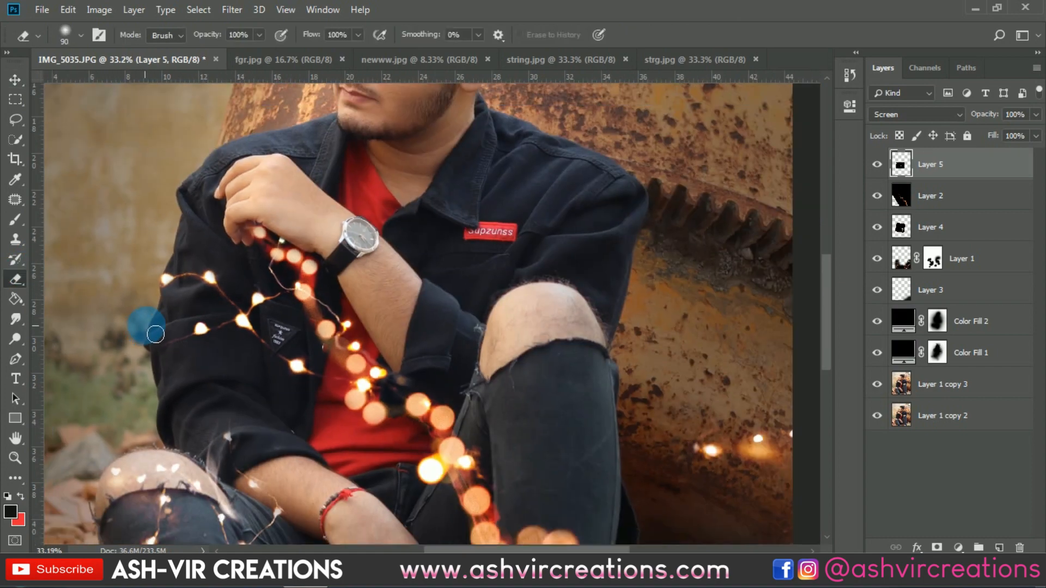
scroll(420, 305, up, 4)
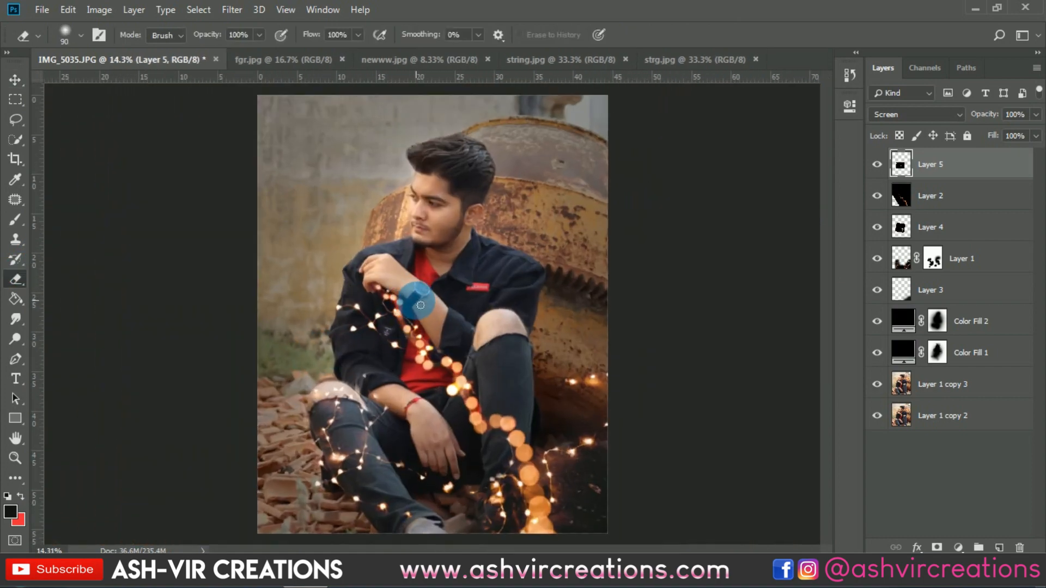
key(v)
scroll(417, 299, down, 2)
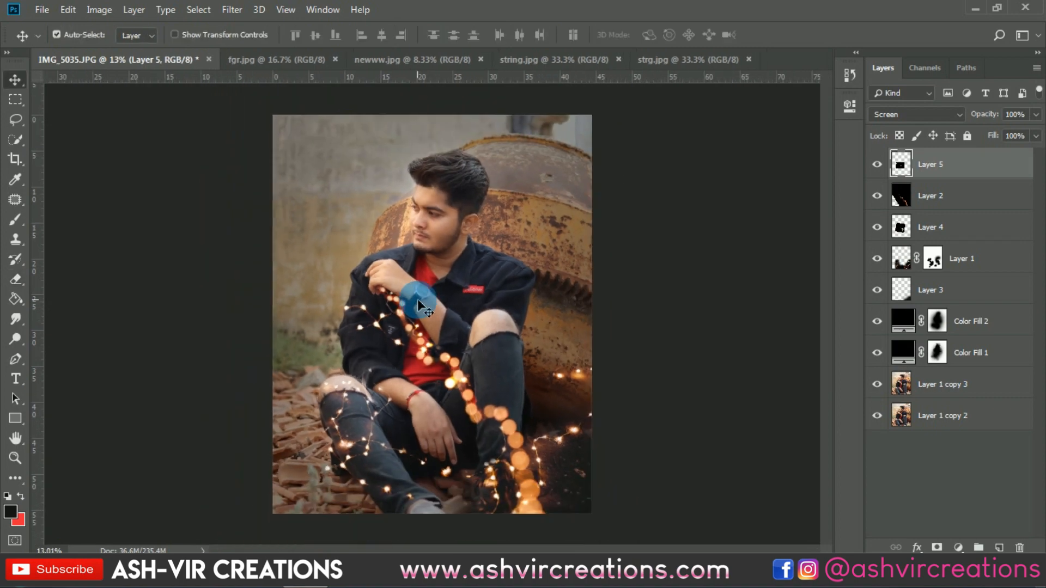
scroll(381, 227, down, 2)
Step: Open the gf bokeh image and bring it into the portrait as a new layer over the upper part
click(42, 9)
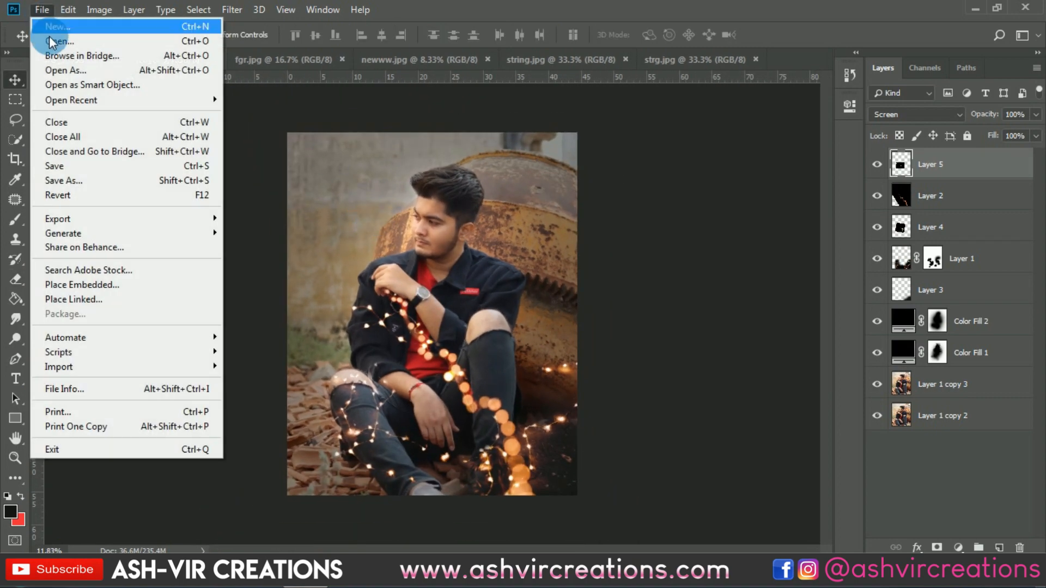
click(50, 34)
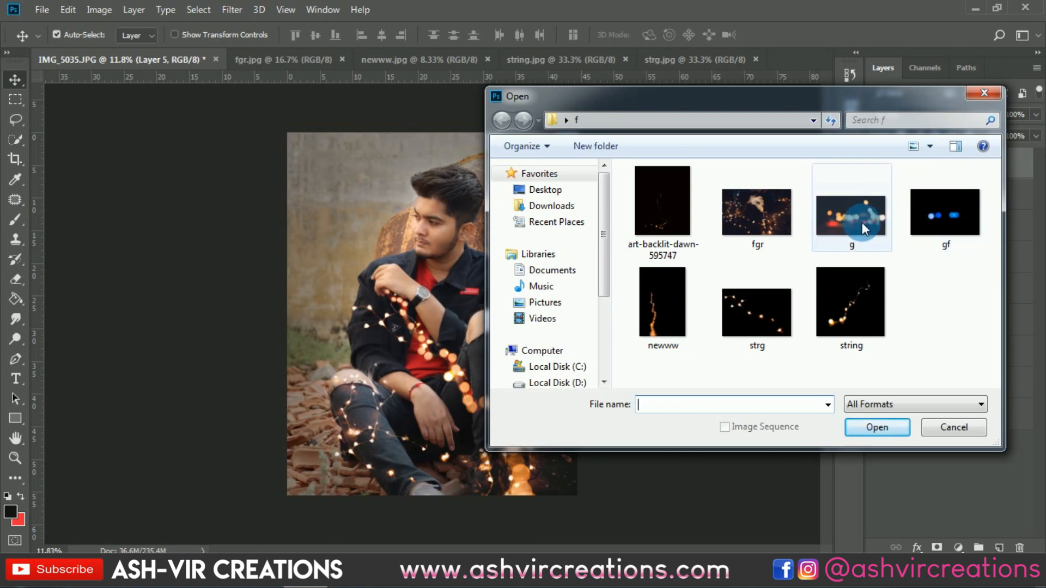
double_click(942, 213)
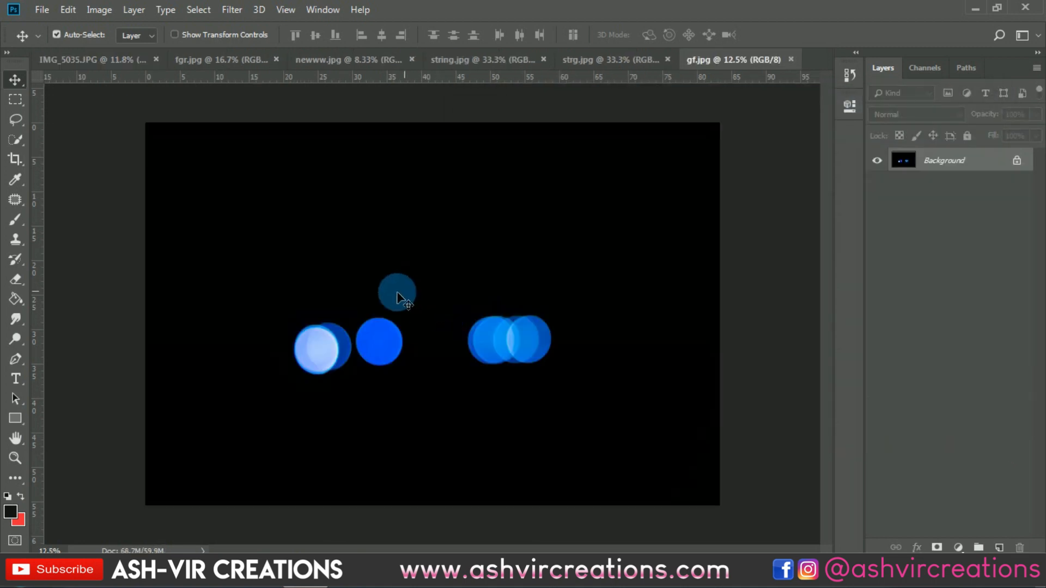
drag(397, 296, 397, 193)
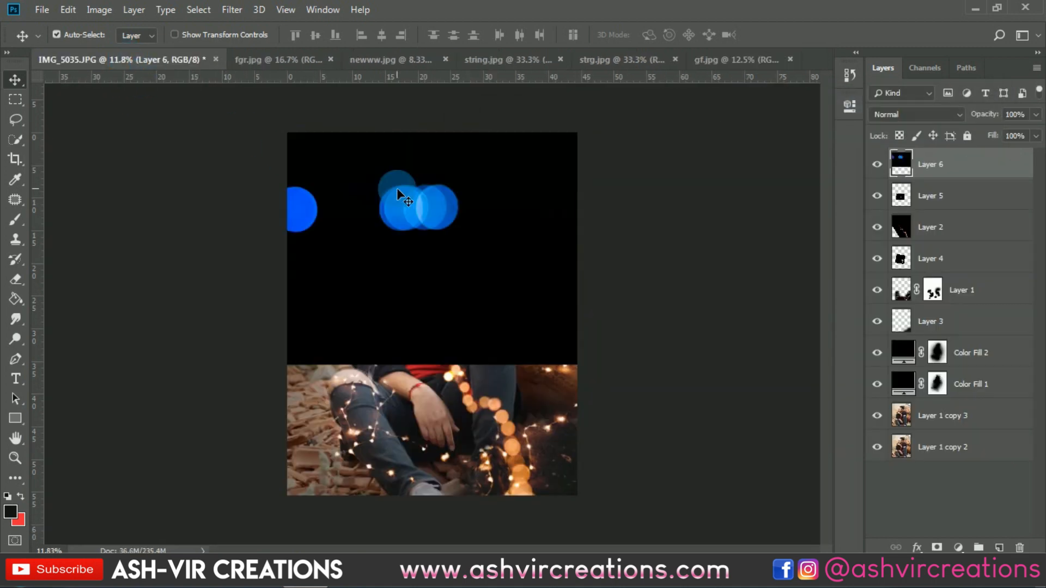
Step: Scale the blue bokeh layer to 72.98%, rotate it -35.65° and keep it over the upper half of the portrait
key(ctrl+t)
drag(616, 364, 544, 315)
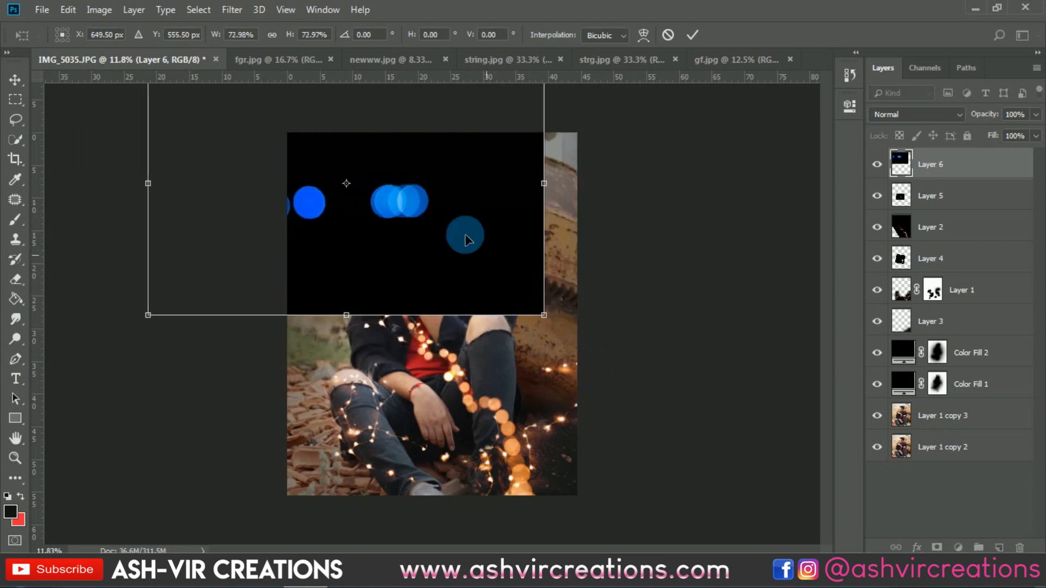
drag(438, 194, 525, 175)
drag(379, 366, 523, 417)
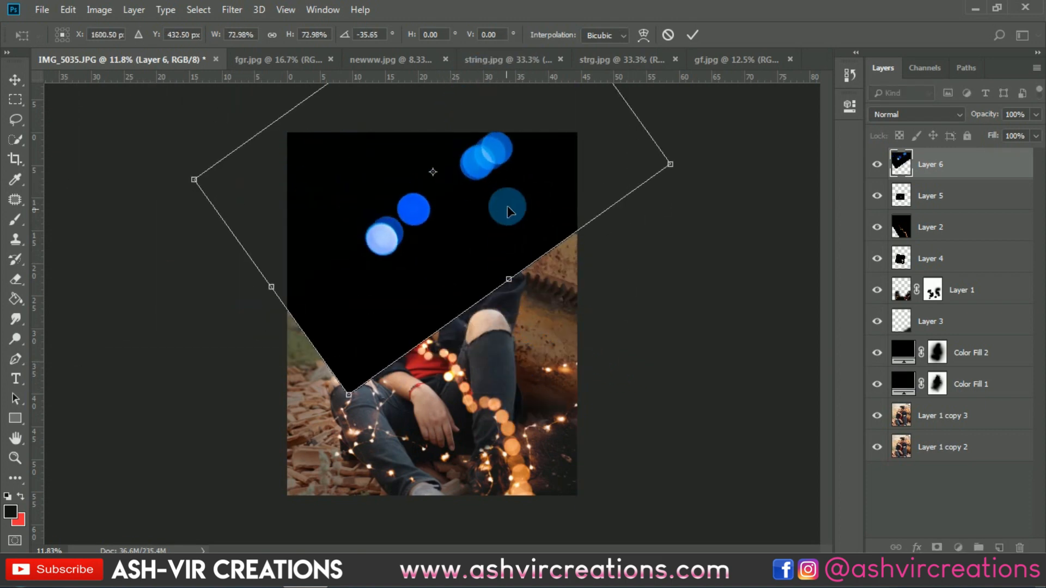
drag(507, 207, 428, 216)
key(ctrl+z)
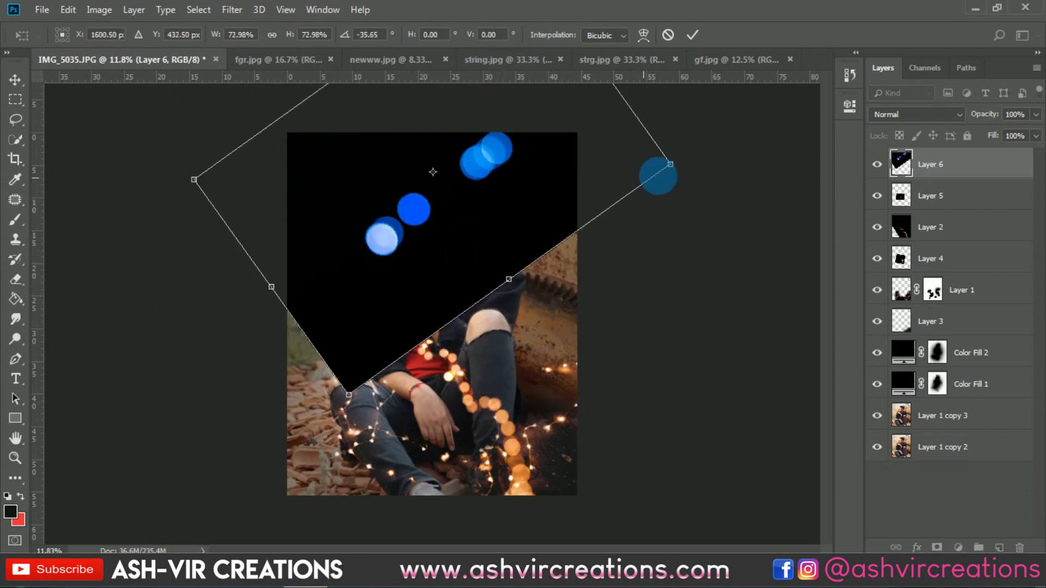
Step: Set the blue bokeh layer to Screen, scale it to about 108.67%, rotate it -94.78° and place its circles along the portrait's right edge
drag(658, 176, 663, 319)
drag(904, 114, 888, 244)
drag(468, 216, 420, 240)
drag(594, 312, 500, 276)
drag(432, 222, 466, 234)
drag(535, 271, 465, 188)
drag(567, 200, 615, 429)
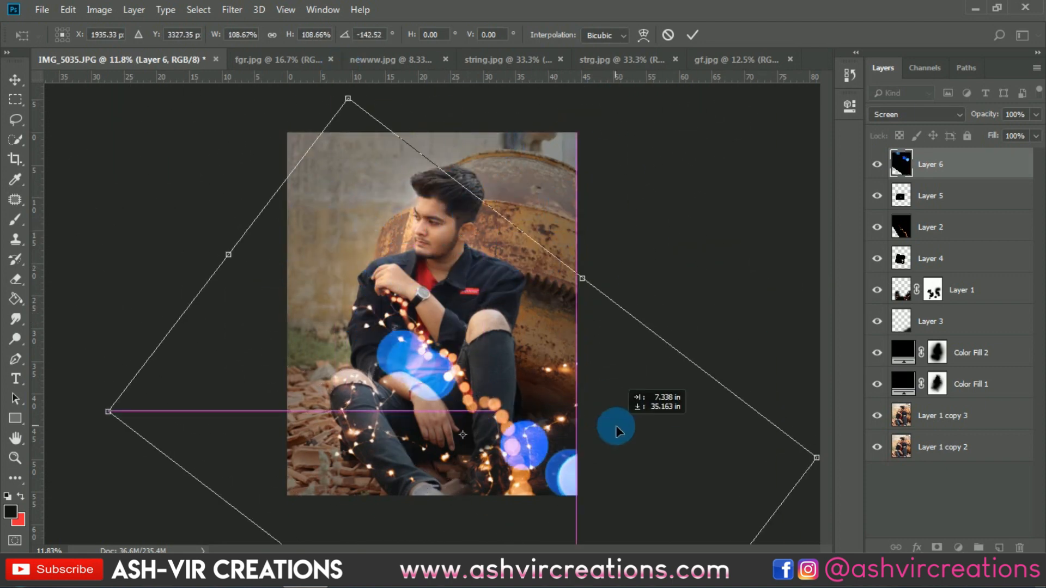
drag(663, 203, 758, 426)
drag(540, 407, 606, 348)
key(Return)
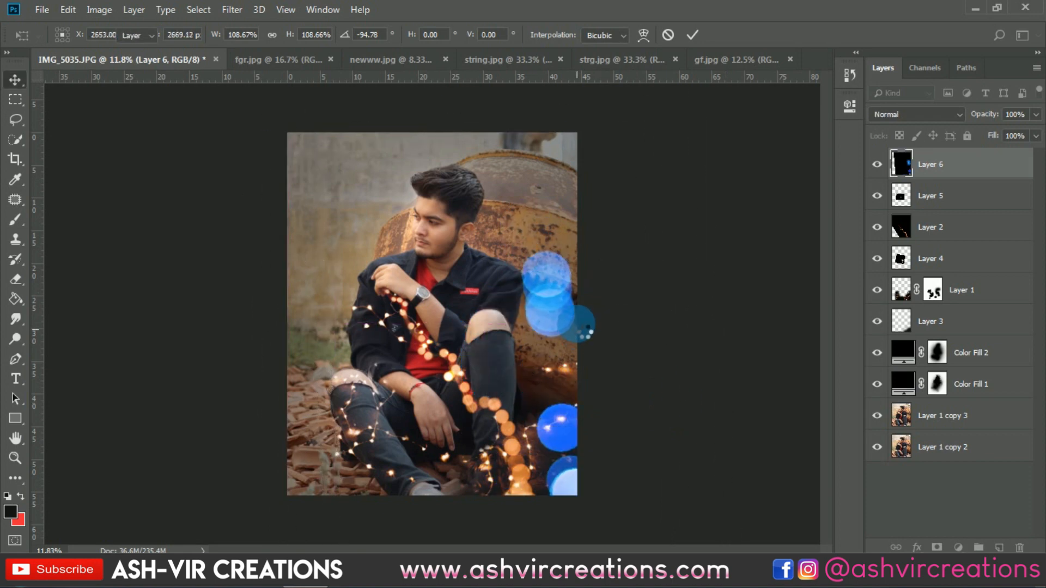
Step: Erase the upper blue bokeh circles beside the man's arm with an enlarged soft round eraser
scroll(583, 332, up, 1)
click(12, 281)
right_click(512, 289)
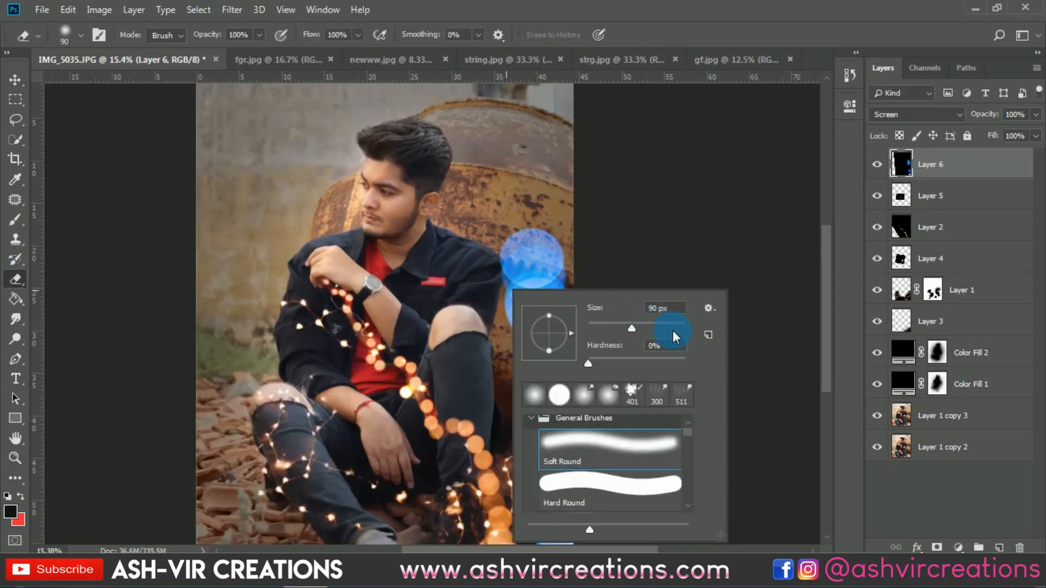
drag(676, 323, 680, 327)
mouse_move(527, 229)
mouse_down()
mouse_move(554, 274)
mouse_move(552, 260)
mouse_up()
scroll(579, 217, down, 1)
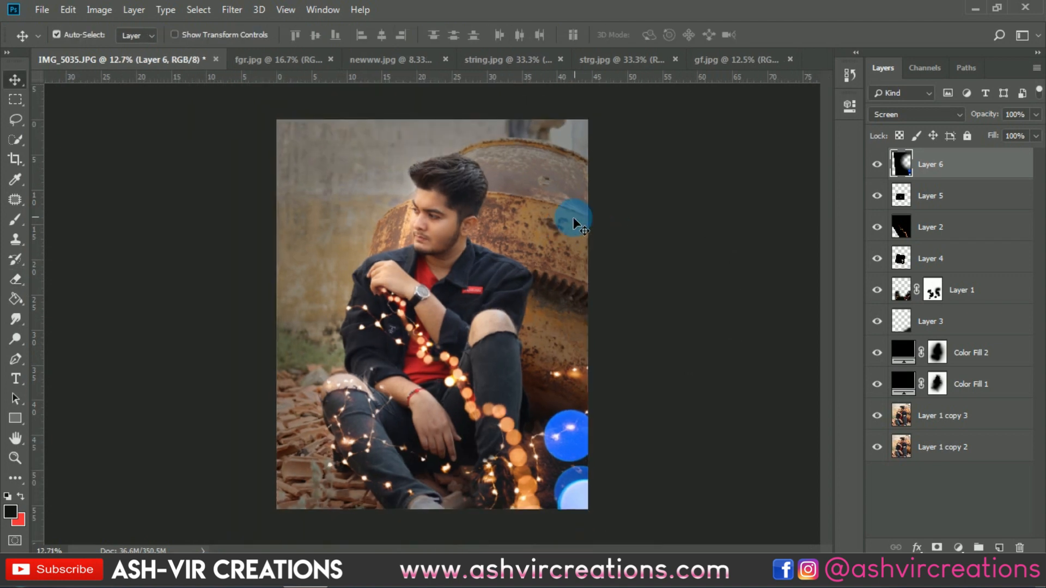
Step: Shift the hue of the remaining blue bokeh circles to +155 with Hue/Saturation
key(ctrl+u)
drag(804, 248, 881, 248)
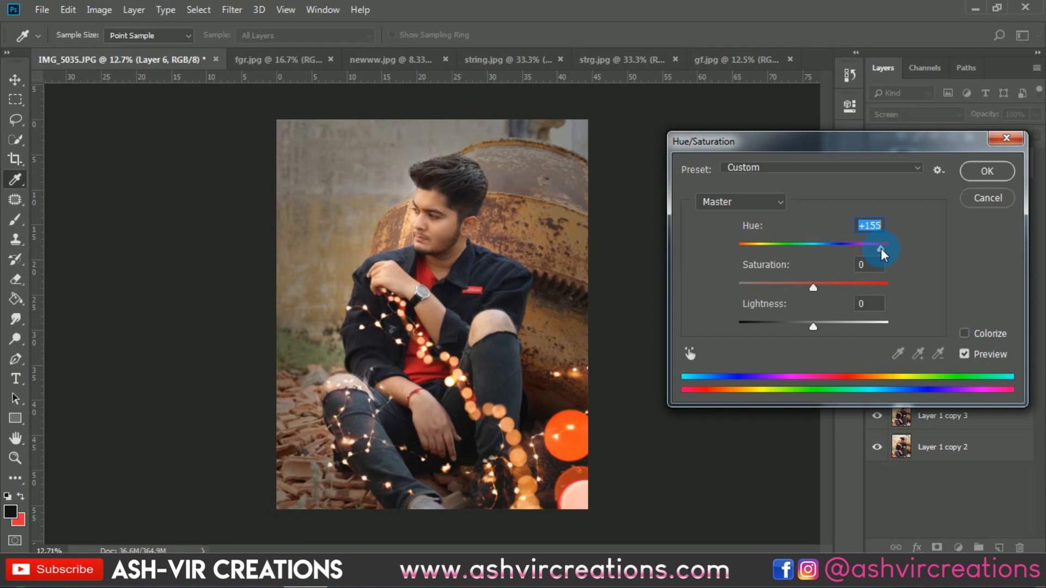
click(989, 176)
key(v)
Step: Shift the bokeh circles slightly up and inward, and set their Color Balance midtones to -100 towards yellow
scroll(569, 400, up, 3)
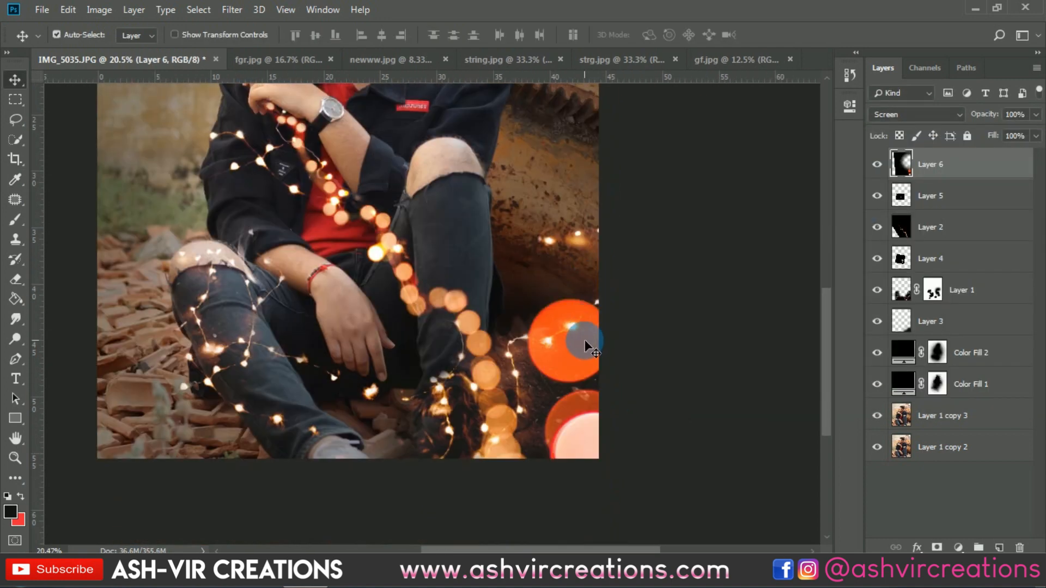
drag(585, 346, 570, 330)
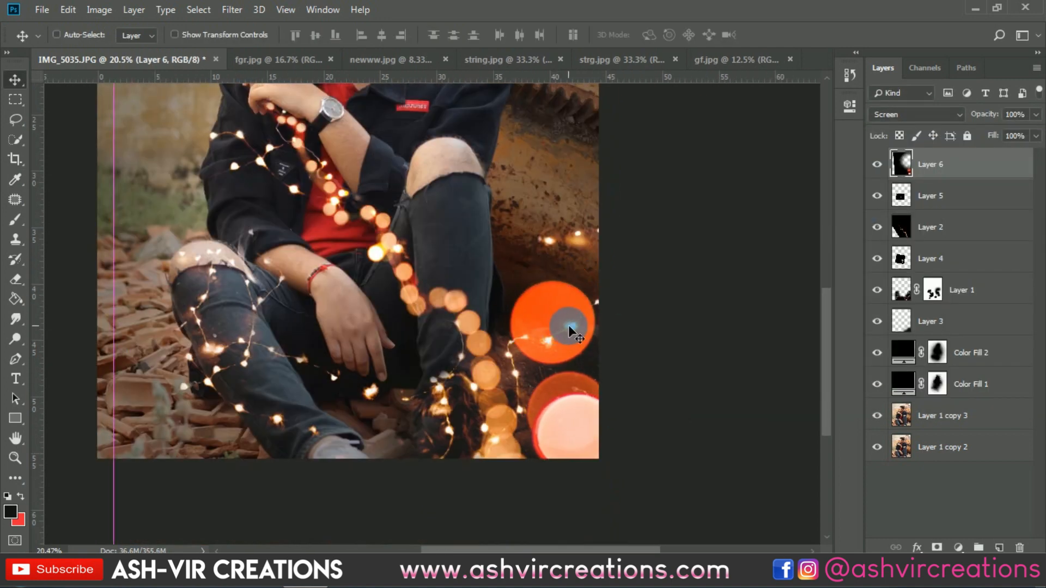
key(ctrl+b)
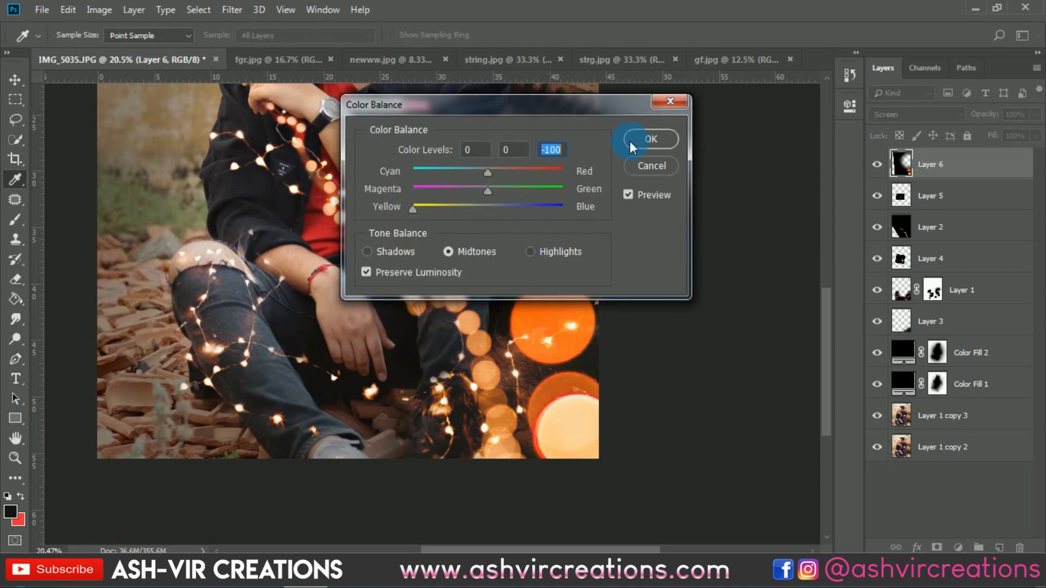
click(630, 141)
Step: Reposition the orange bokeh circles in the portrait's lower right corner beside the light string
scroll(606, 275, down, 1)
mouse_move(571, 316)
mouse_down()
mouse_move(610, 258)
mouse_move(566, 315)
mouse_move(580, 387)
mouse_move(571, 308)
mouse_up()
scroll(571, 308, down, 2)
drag(567, 360, 542, 392)
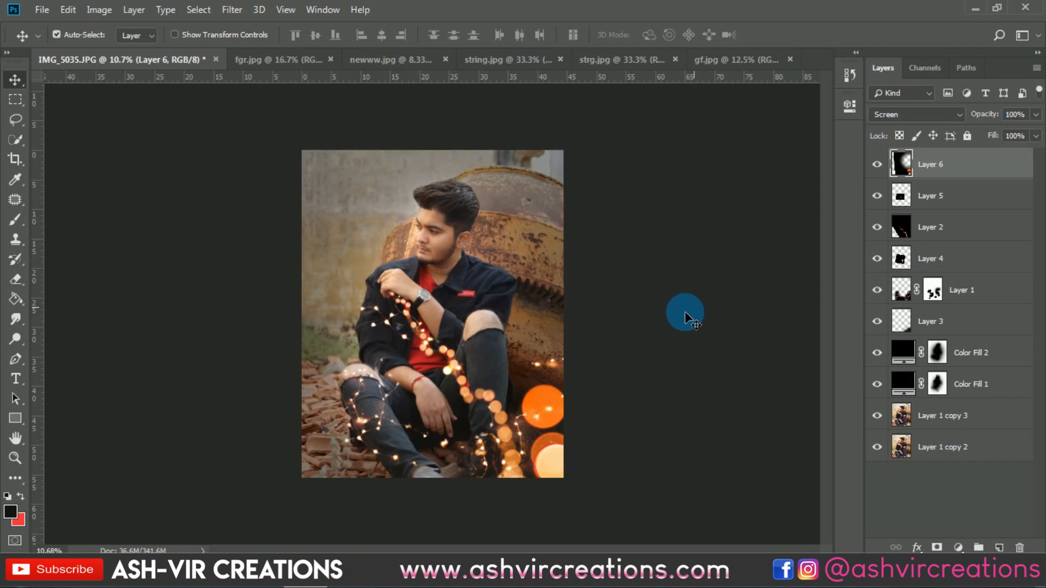
drag(685, 312, 551, 404)
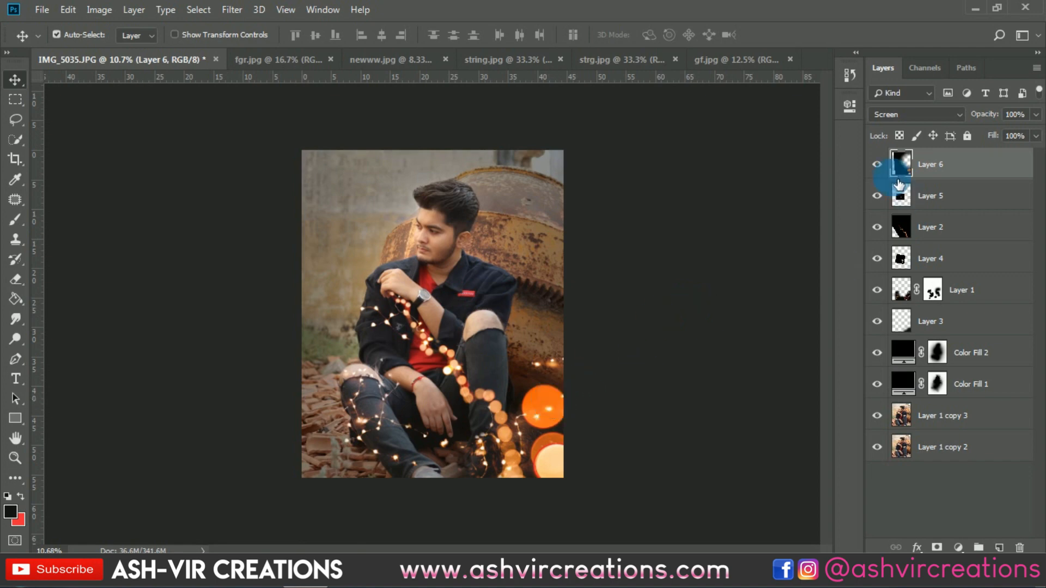
Step: Hide the orange bokeh layer and select the layers from Layer 5 down to Layer 1 copy 3
click(878, 165)
click(948, 197)
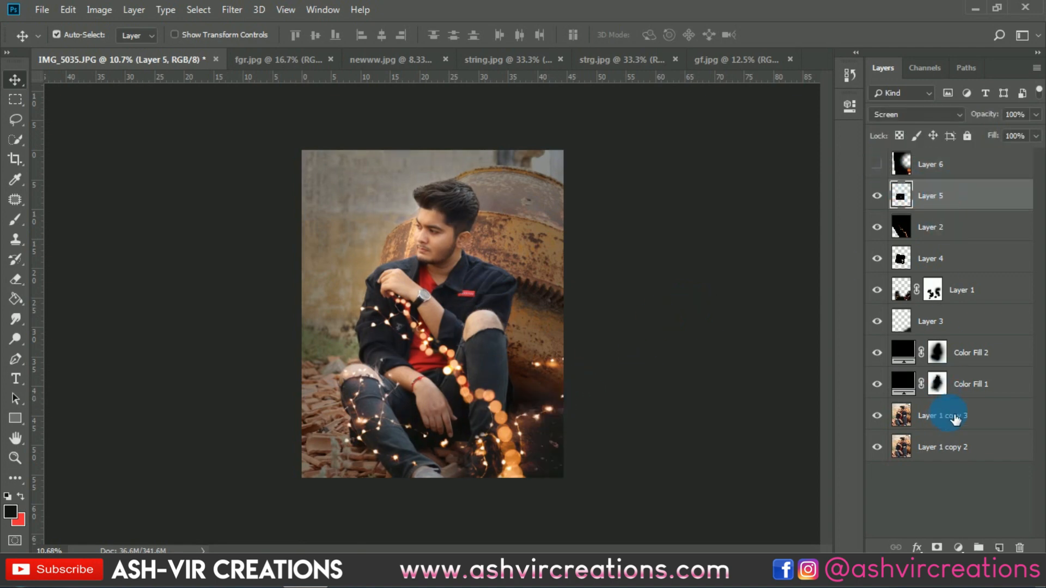
shift+click(955, 418)
Step: Compare the portrait with and without the Color Fill 2 and Color Fill 1 darkening layers
click(937, 352)
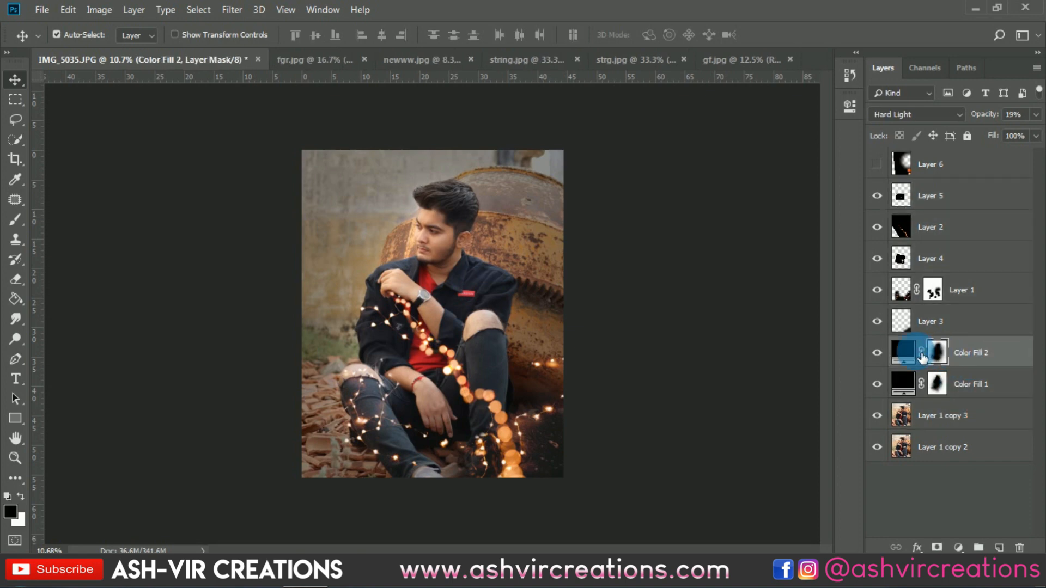
click(877, 352)
click(877, 352)
click(877, 354)
click(878, 384)
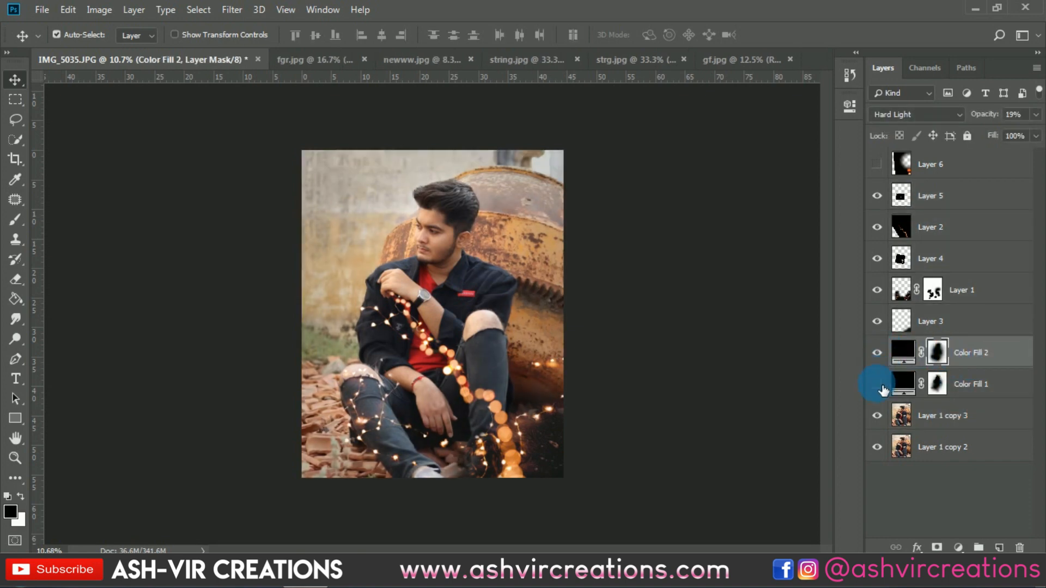
click(878, 384)
click(878, 384)
click(878, 384)
Step: Paint black with a 400 px soft brush on the Color Fill 1 mask over the man's face and jacket
click(936, 386)
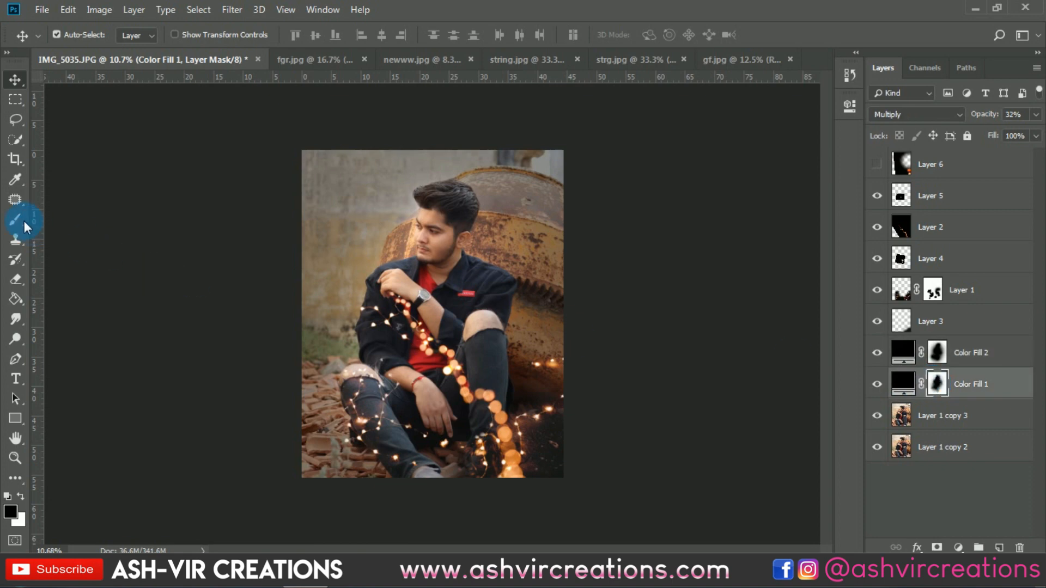
click(17, 220)
scroll(438, 245, up, 10)
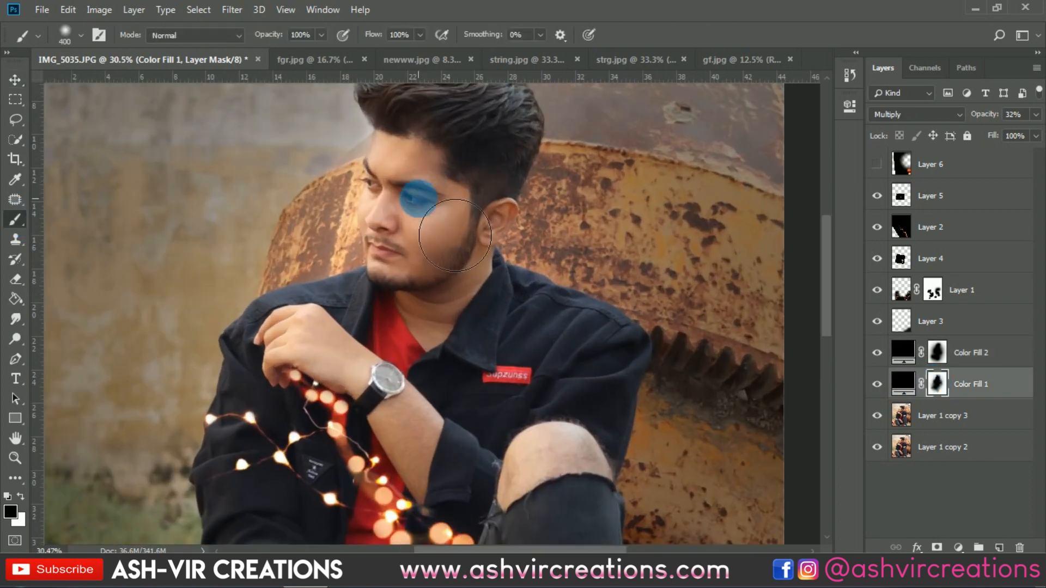
drag(455, 235, 445, 224)
mouse_move(456, 282)
mouse_down()
mouse_move(490, 301)
mouse_move(492, 231)
mouse_move(498, 290)
mouse_move(484, 347)
mouse_up()
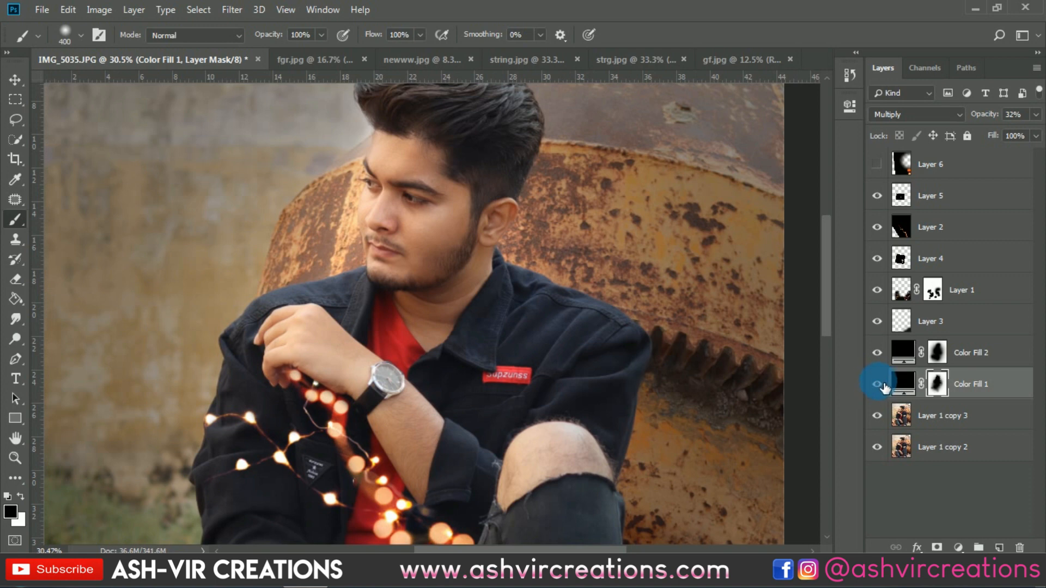
Step: Paint black on the Color Fill 2 mask from the face down to the raised knee, and on the Color Fill 1 mask around that knee
click(937, 353)
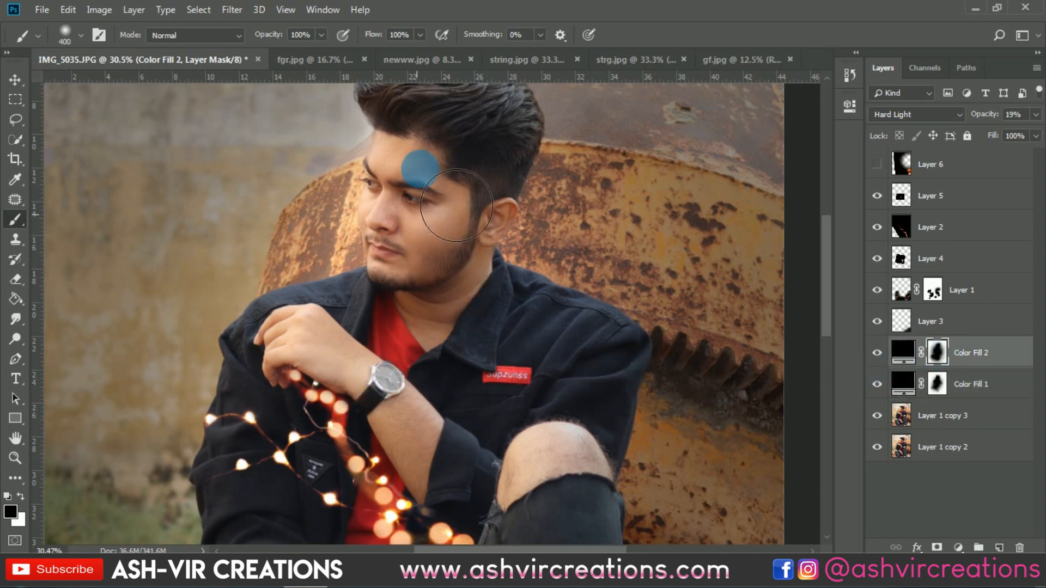
mouse_move(457, 205)
mouse_down()
mouse_move(446, 274)
mouse_move(464, 338)
mouse_move(334, 373)
mouse_move(570, 463)
mouse_up()
click(917, 391)
mouse_move(666, 385)
mouse_down()
mouse_move(292, 338)
mouse_move(575, 490)
mouse_move(601, 491)
mouse_up()
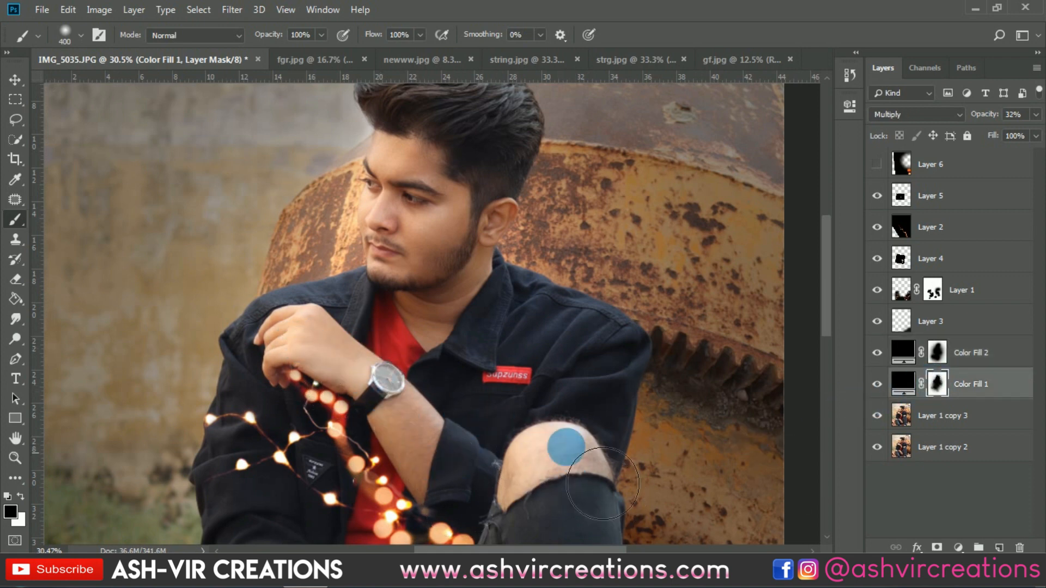
Step: Paint black on the Color Fill 1 mask over the lower knee and thigh wrapped in lights
scroll(565, 447, down, 3)
scroll(531, 422, down, 3)
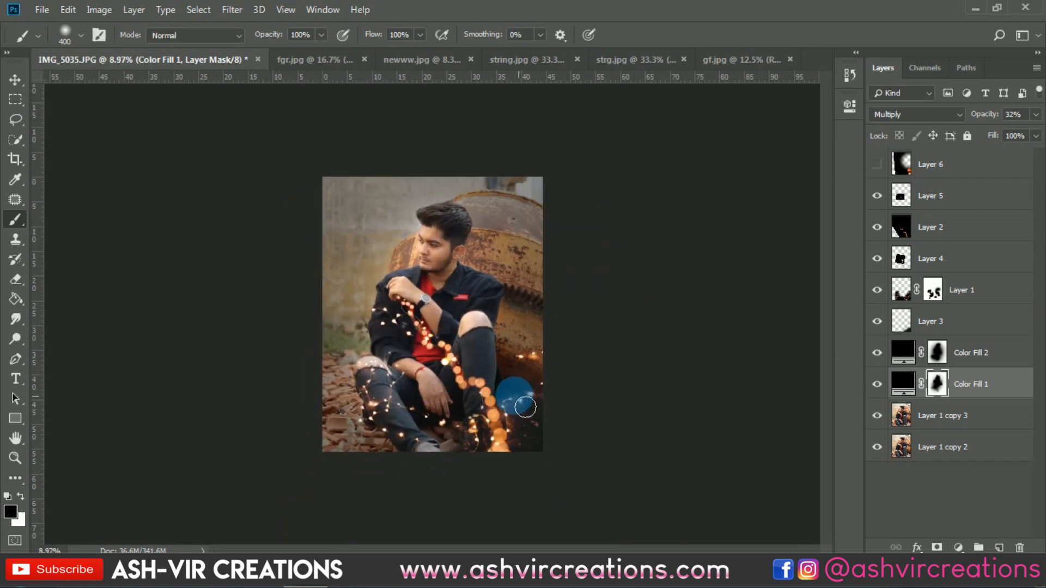
scroll(374, 344, up, 2)
scroll(349, 376, up, 2)
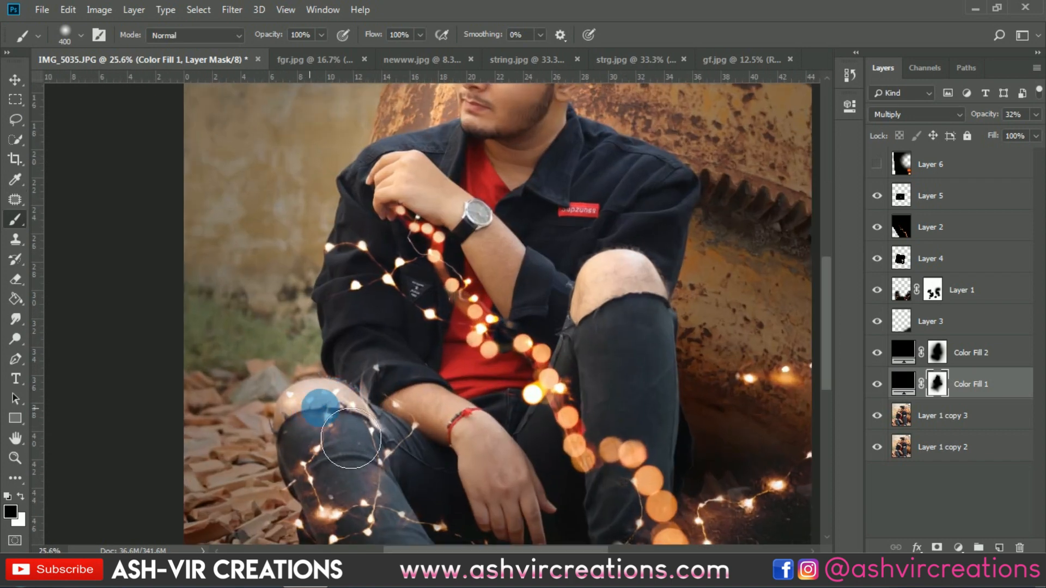
mouse_move(350, 439)
mouse_down()
mouse_move(389, 440)
mouse_move(370, 415)
mouse_up()
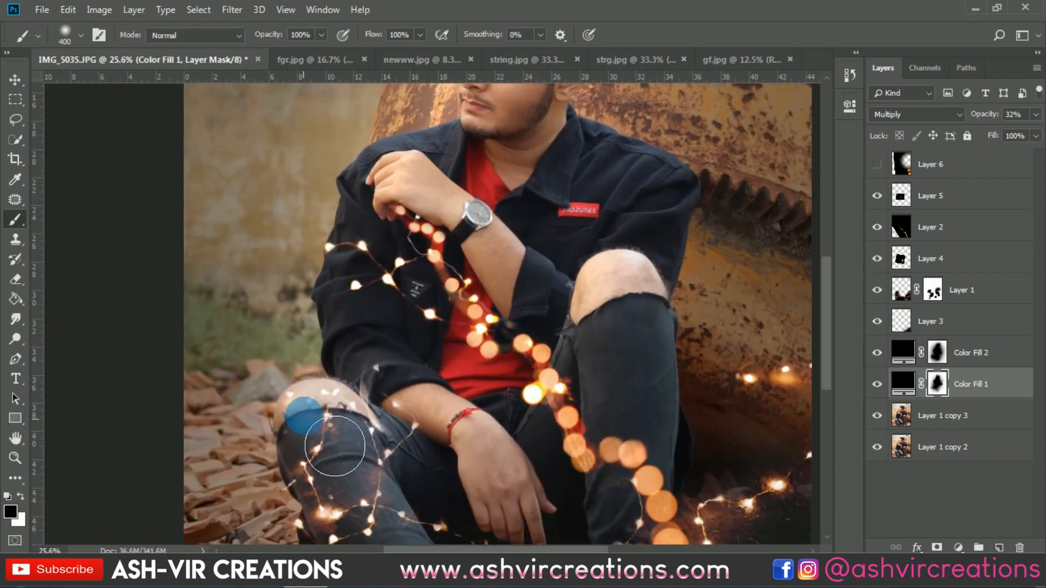
drag(334, 445, 381, 442)
scroll(518, 367, down, 3)
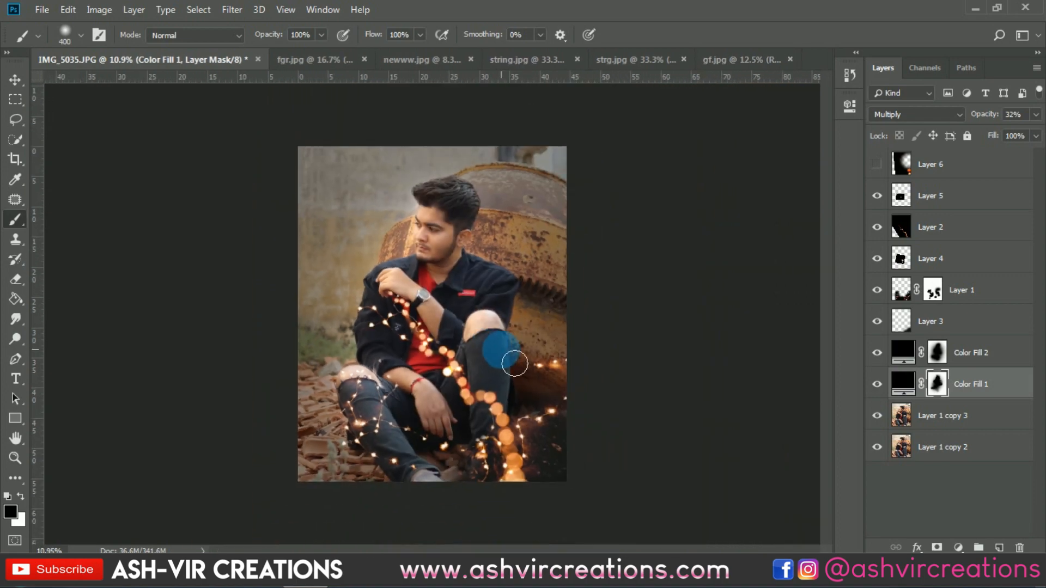
Step: Merge all layers from Layer 1 copy 3 up to Layer 5 into one layer
key(v)
click(963, 415)
drag(962, 415, 970, 338)
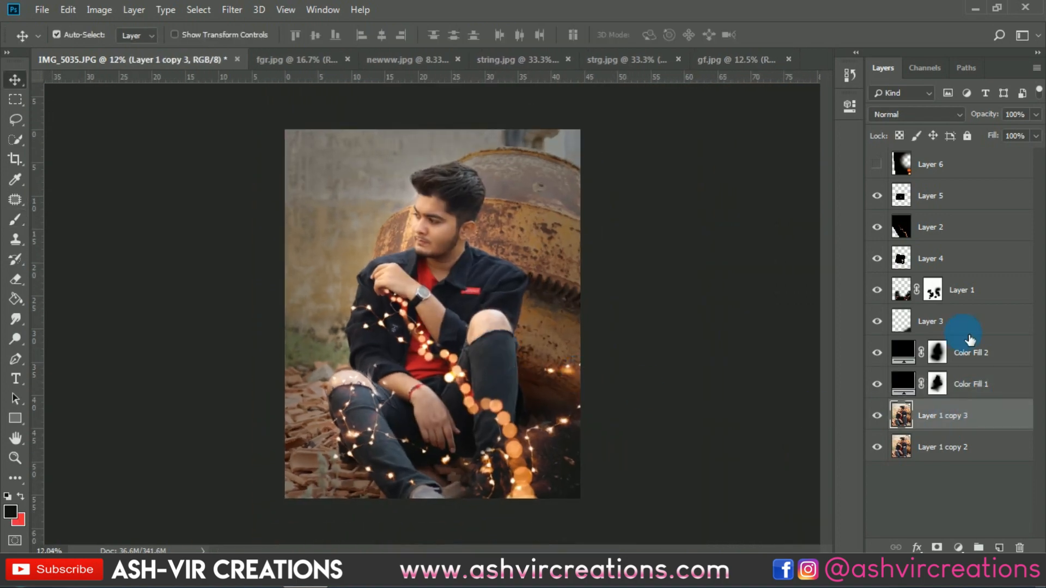
shift+click(957, 199)
right_click(954, 197)
click(790, 427)
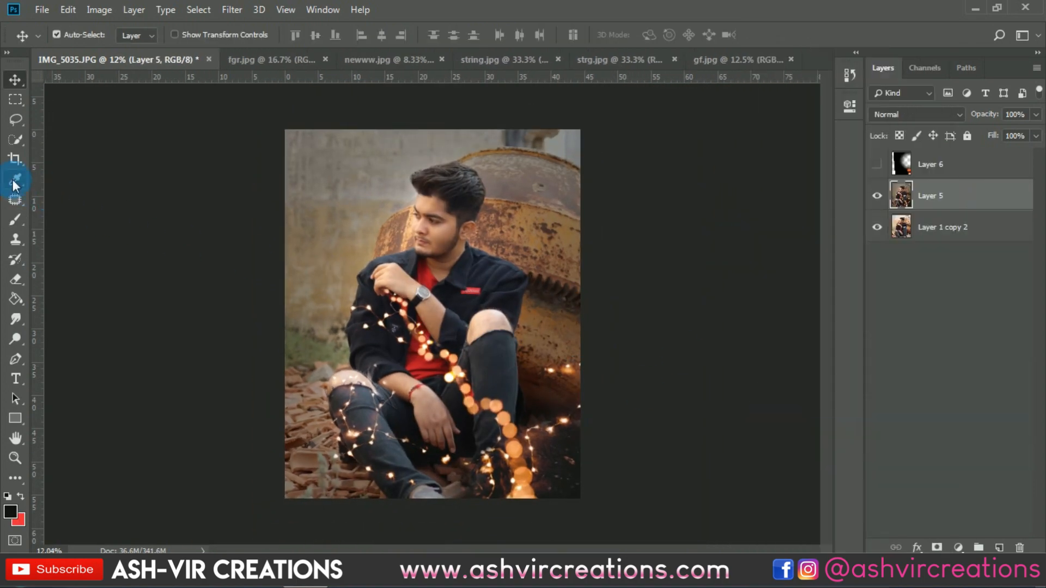
Step: Crop the document to its full frame at the 4:5 ratio, deleting the cropped pixels
click(15, 158)
click(223, 196)
click(463, 216)
key(Return)
key(Return)
key(Return)
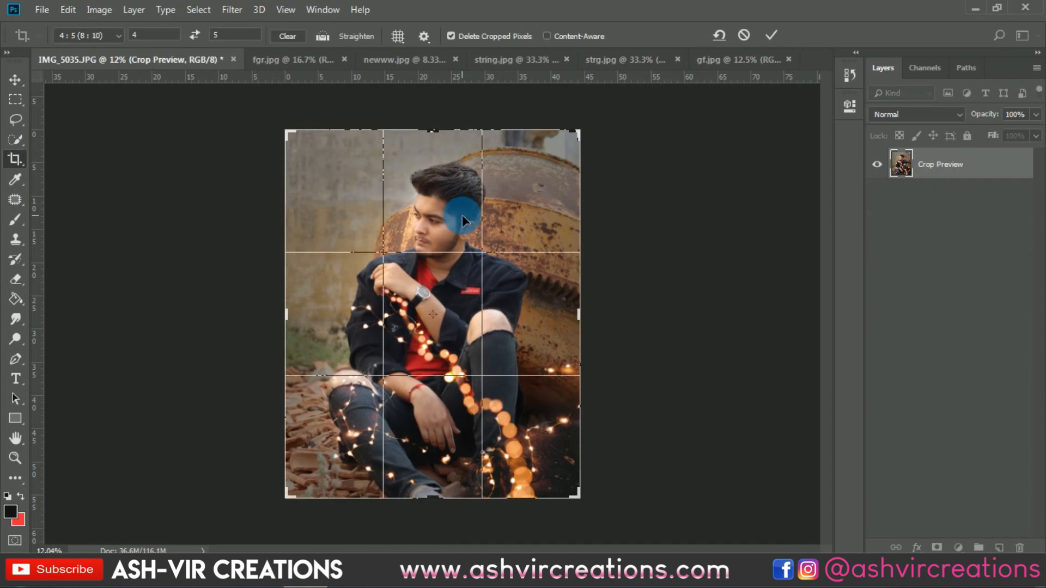
key(v)
scroll(462, 215, up, 2)
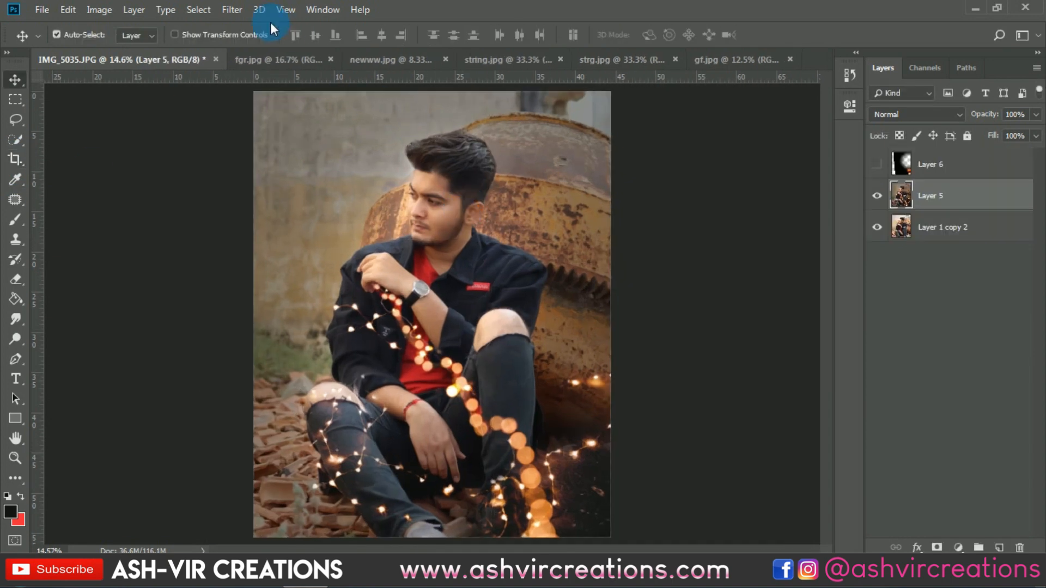
click(237, 13)
click(267, 101)
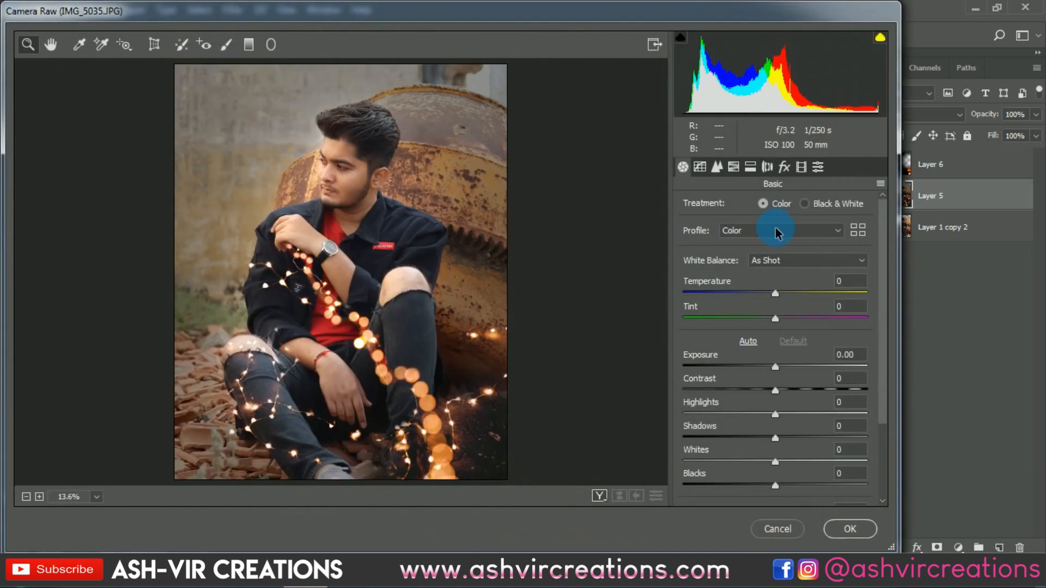
click(784, 167)
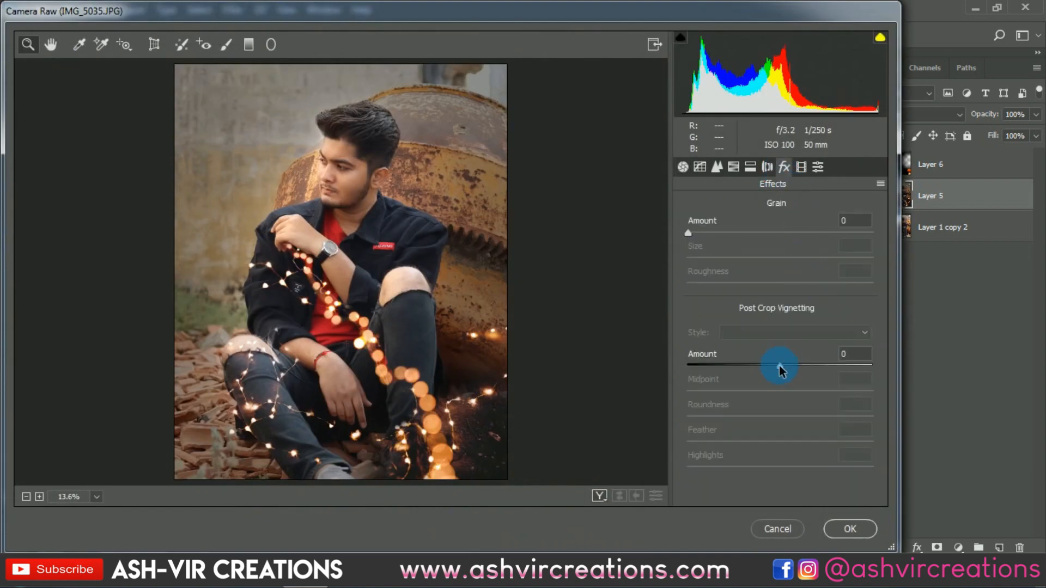
drag(779, 365, 718, 362)
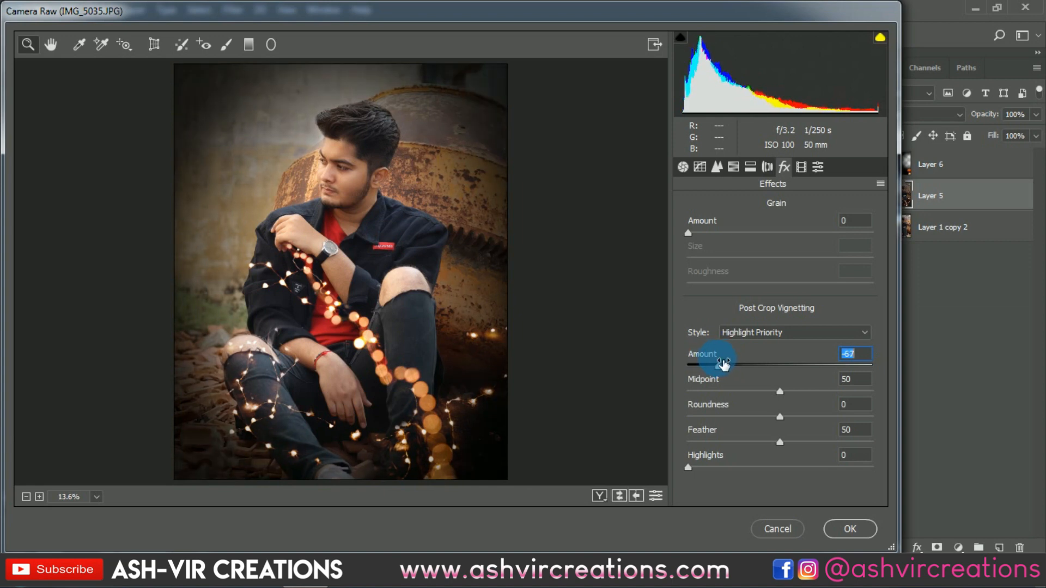
drag(738, 395, 756, 398)
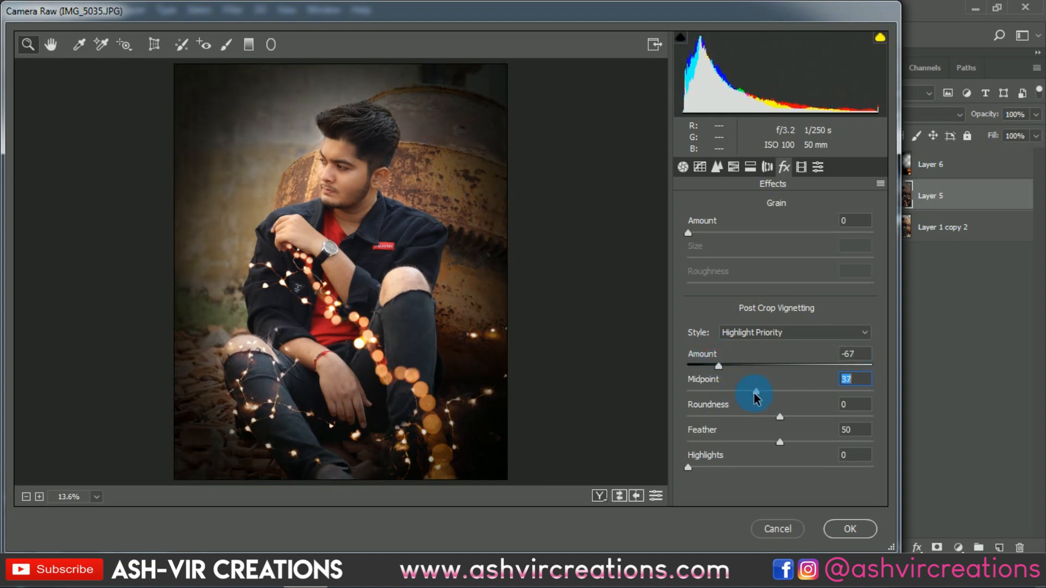
click(801, 526)
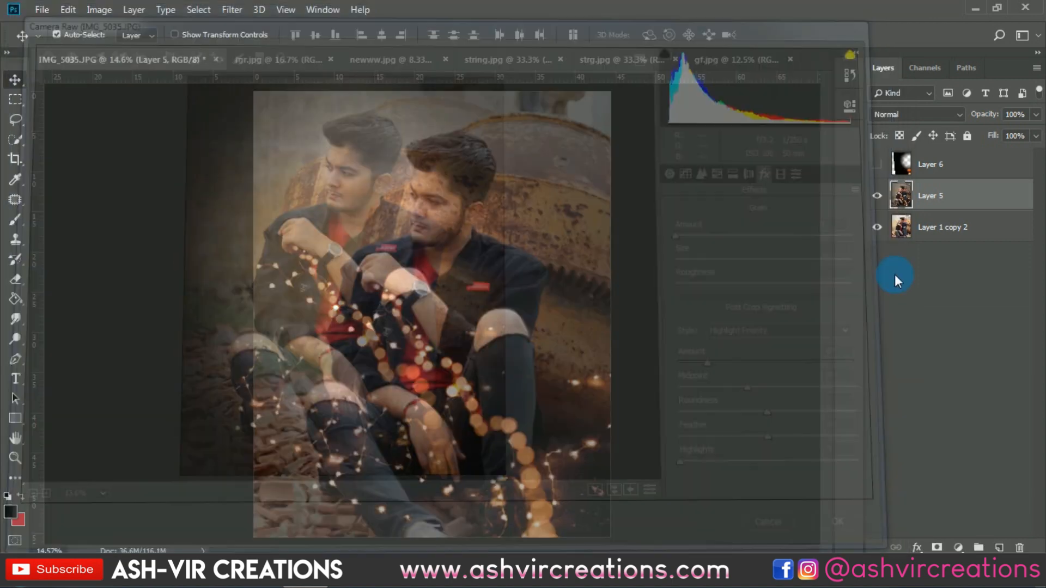
Step: Duplicate Layer 5 within the same document, keeping the suggested name Layer 5 copy
right_click(919, 195)
click(795, 83)
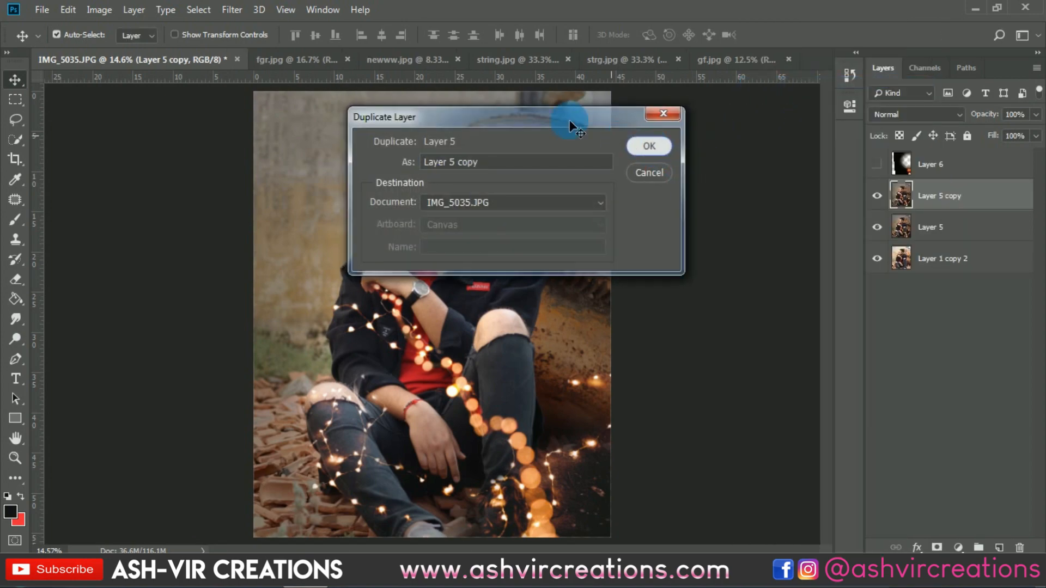
key(Return)
Step: Apply a Camera Raw post-crop vignette to Layer 5 copy with amount -63, midpoint 16, roundness -9 and feather 98
click(233, 10)
click(274, 100)
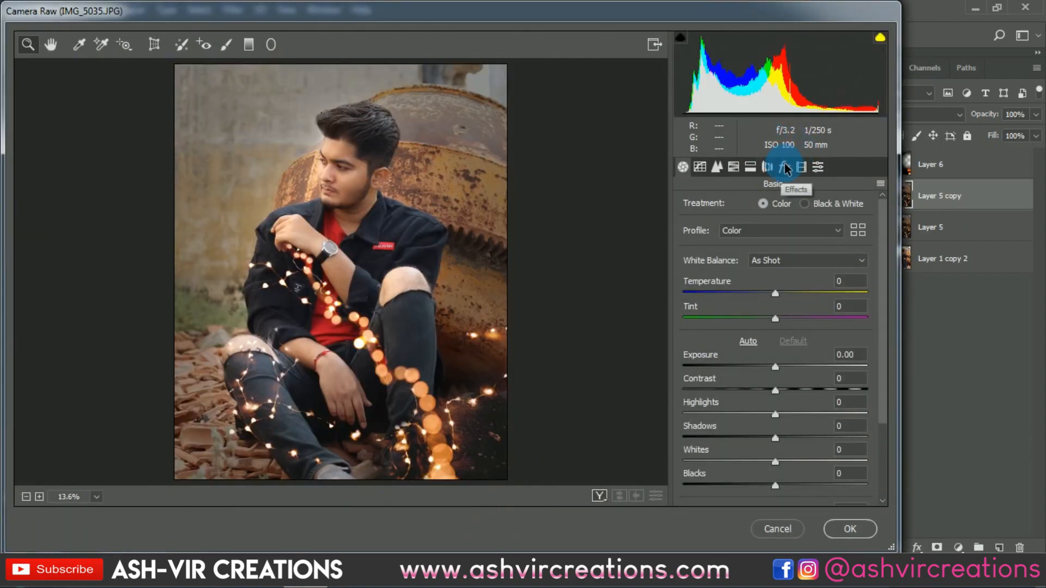
click(785, 167)
drag(758, 373, 692, 366)
drag(772, 396, 776, 424)
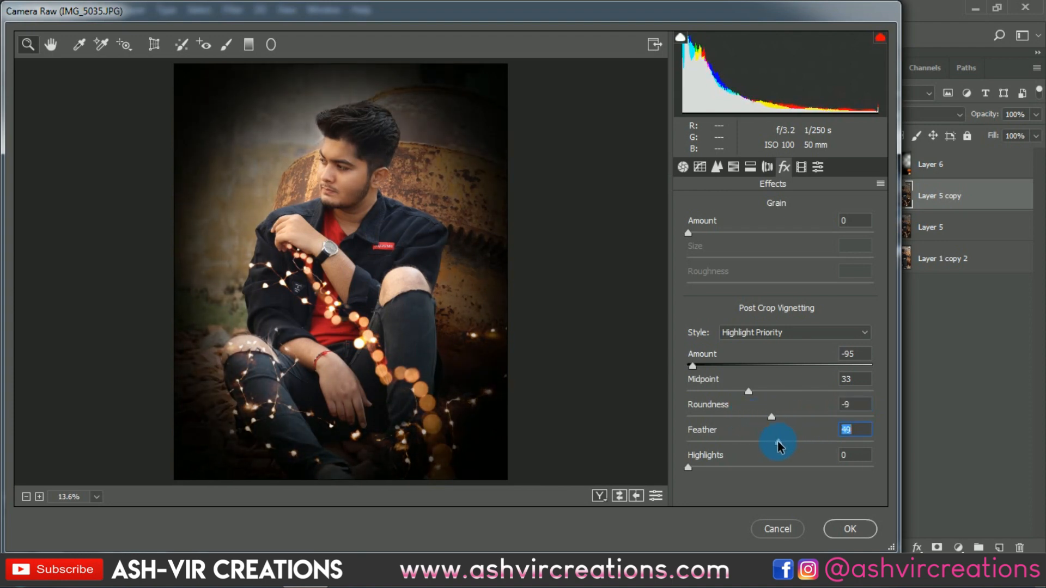
drag(778, 442, 869, 430)
drag(700, 372, 718, 404)
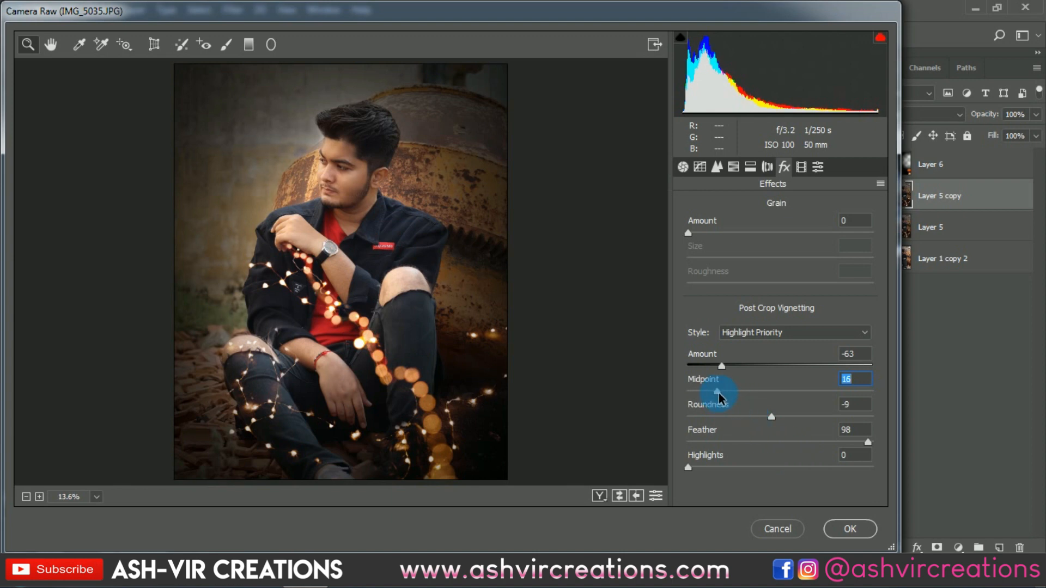
click(844, 529)
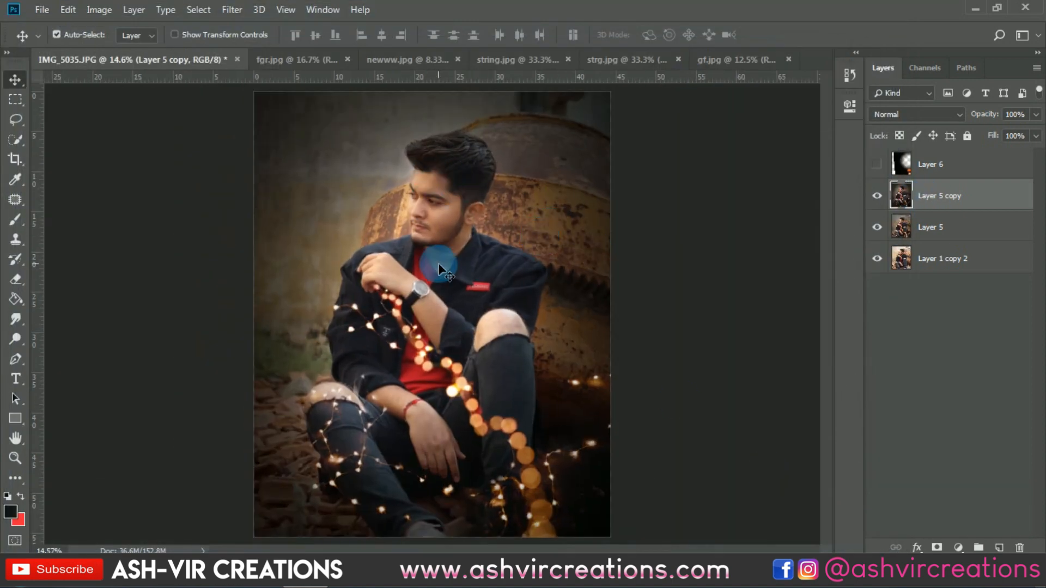
Step: Make Layer 6 with the large orange bokeh visible, select it and compare the image with and without it
click(889, 164)
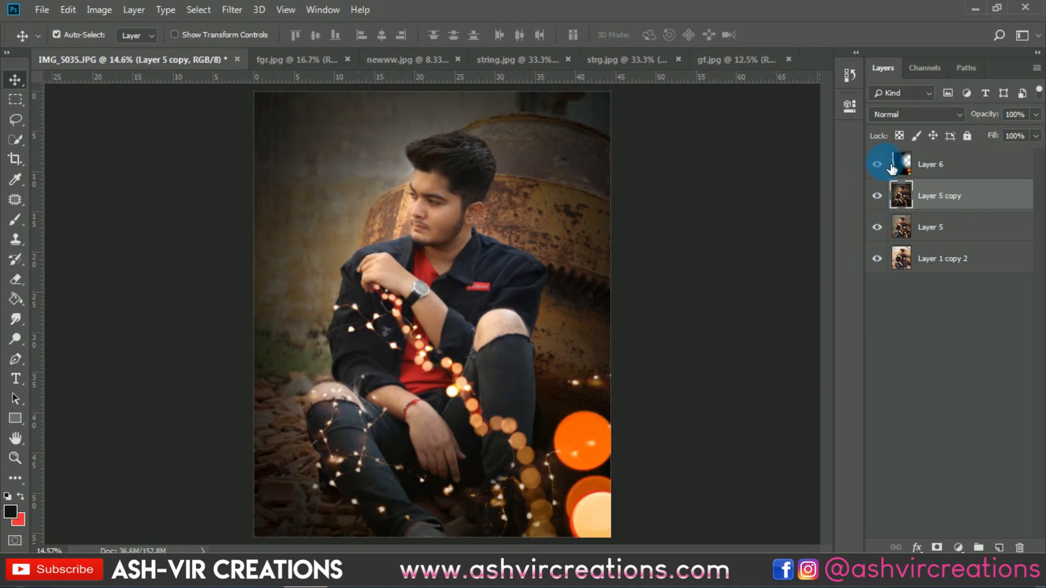
click(889, 163)
click(889, 164)
click(932, 165)
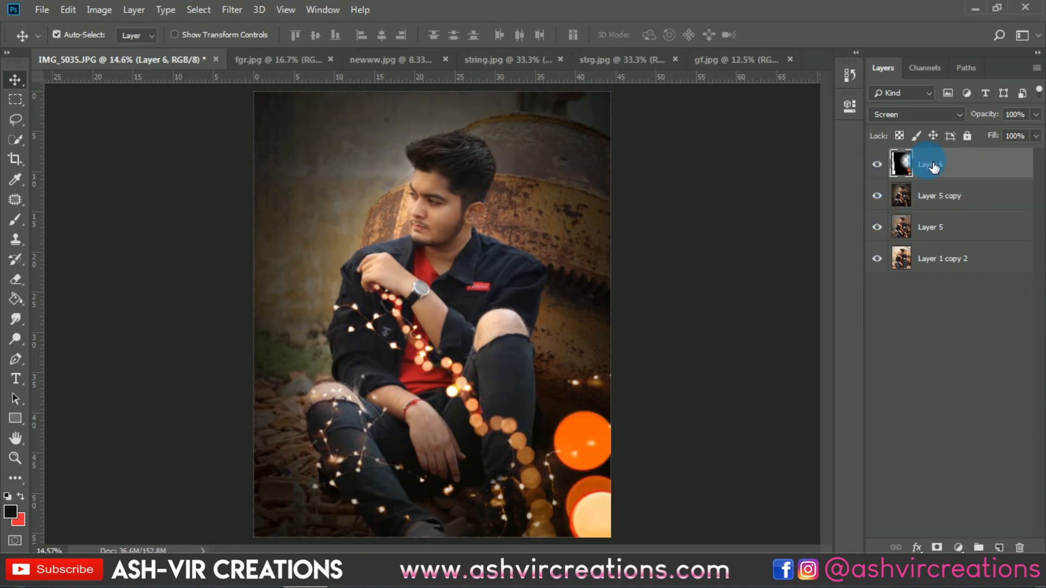
click(889, 164)
click(889, 164)
click(889, 164)
click(889, 164)
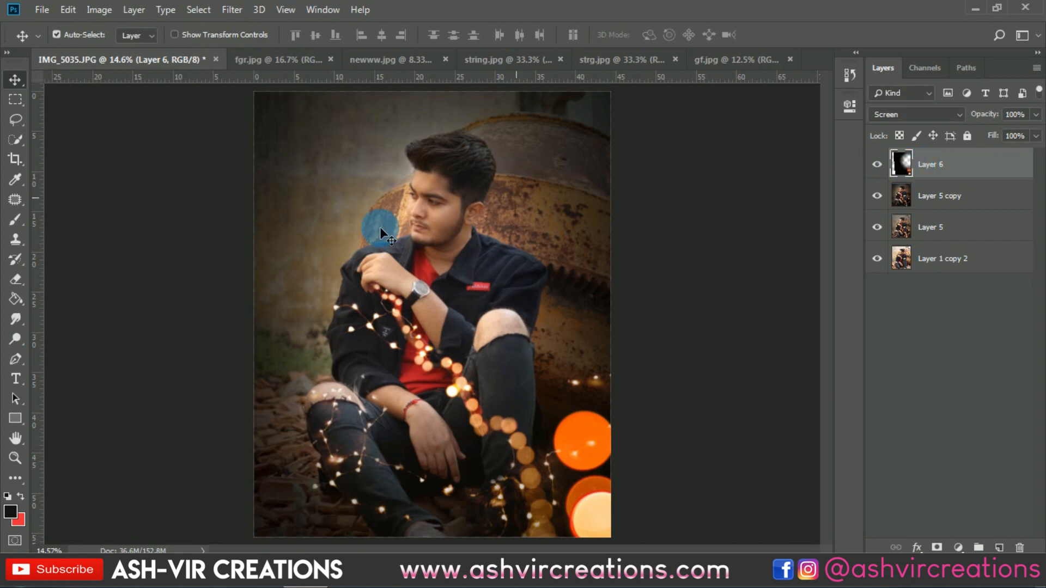
Step: Erase Layer 6 with the 1811 px Eraser except for the orange bokeh in the lower corner, and compare the result
click(19, 279)
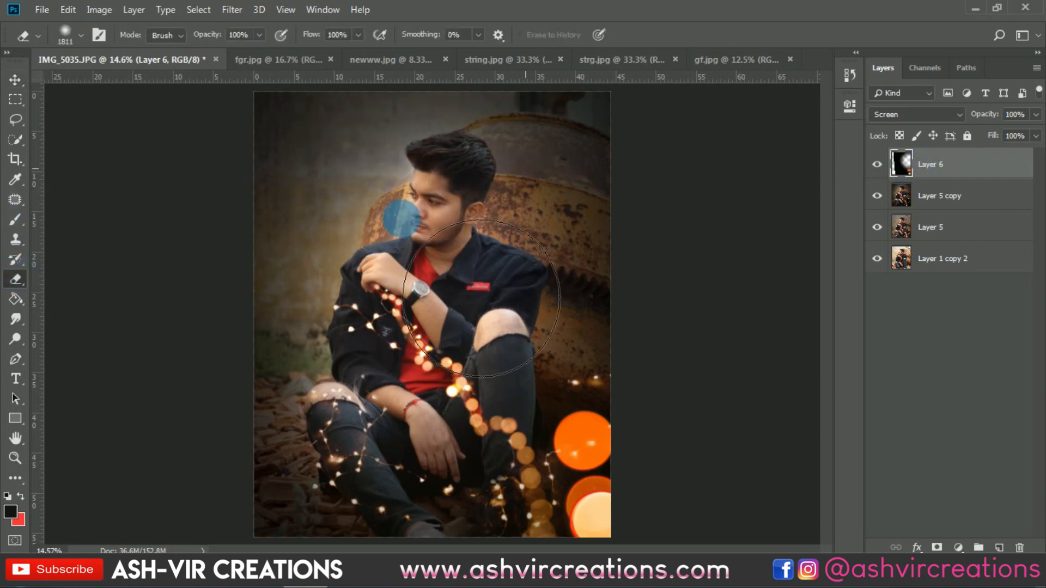
mouse_move(524, 375)
mouse_down()
mouse_move(505, 586)
mouse_move(666, 224)
mouse_move(603, 228)
mouse_move(357, 564)
mouse_up()
click(387, 508)
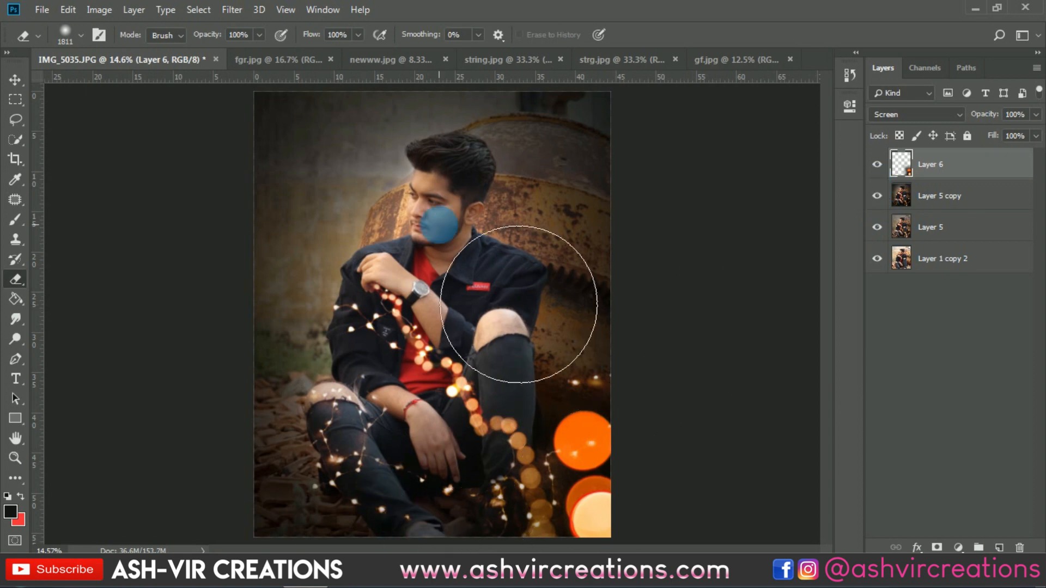
click(878, 166)
click(878, 166)
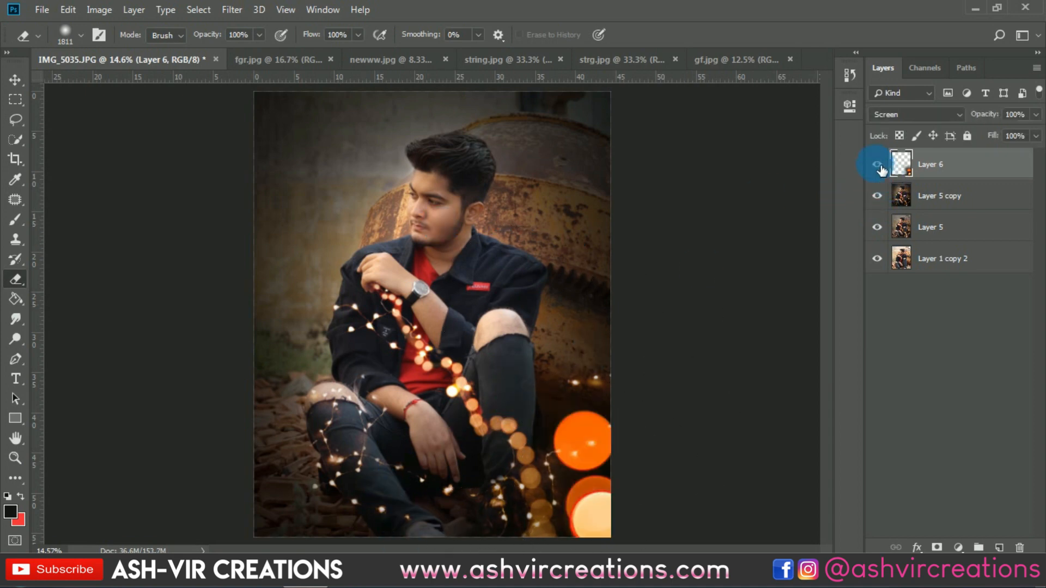
Step: Select Layer 5 copy, reduce the brush to 800 px and add a white layer mask to the layer
click(905, 197)
scroll(410, 183, up, 6)
key(bracketleft)
key(bracketleft)
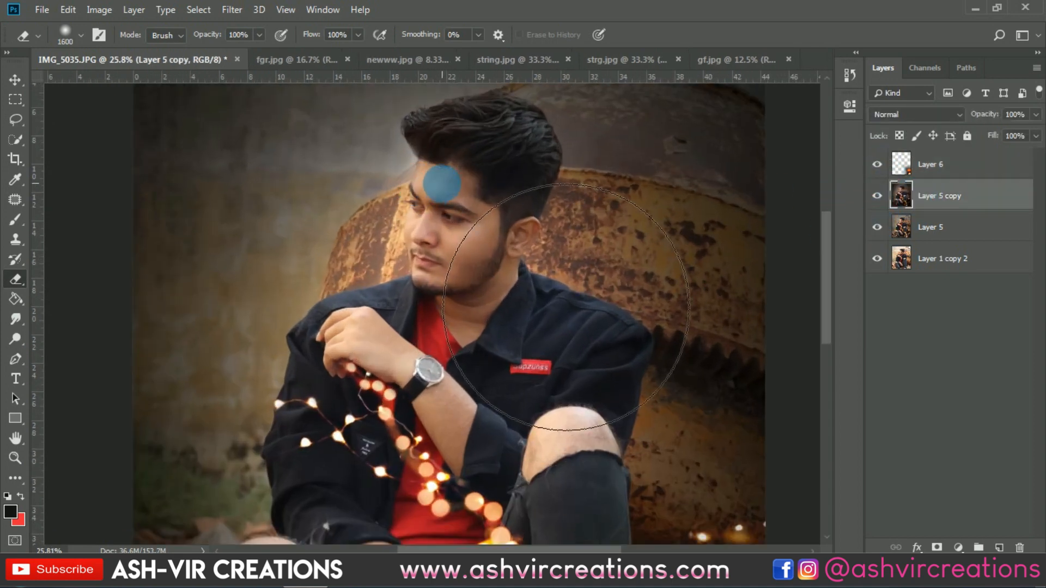
key(bracketleft)
key(bracketleft)
key(bracketleft)
key(bracketleft)
key(bracketleft)
key(bracketleft)
key(bracketleft)
key(bracketleft)
key(bracketleft)
key(bracketleft)
key(bracketright)
key(bracketright)
key(bracketright)
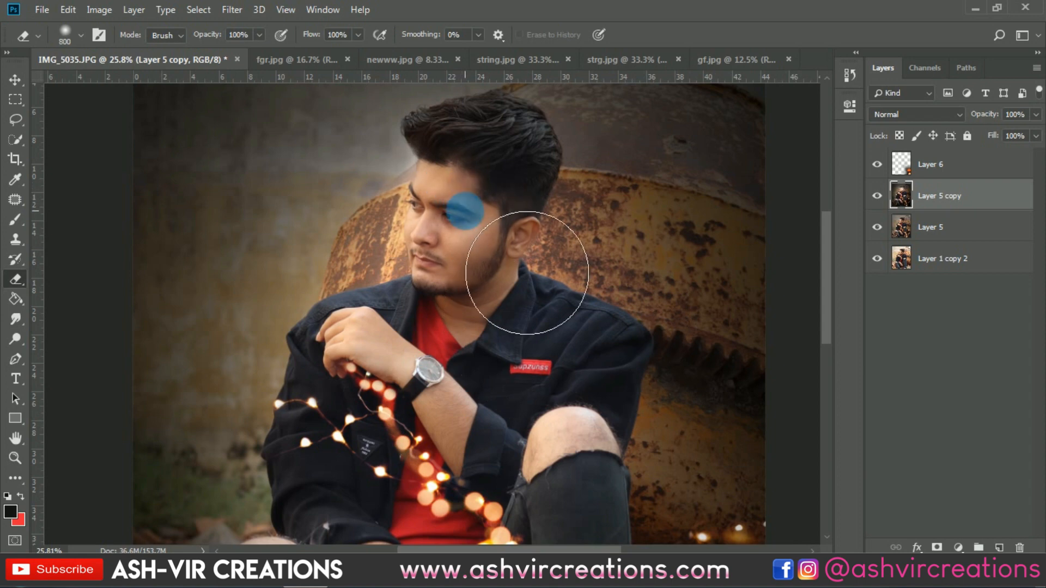
click(936, 547)
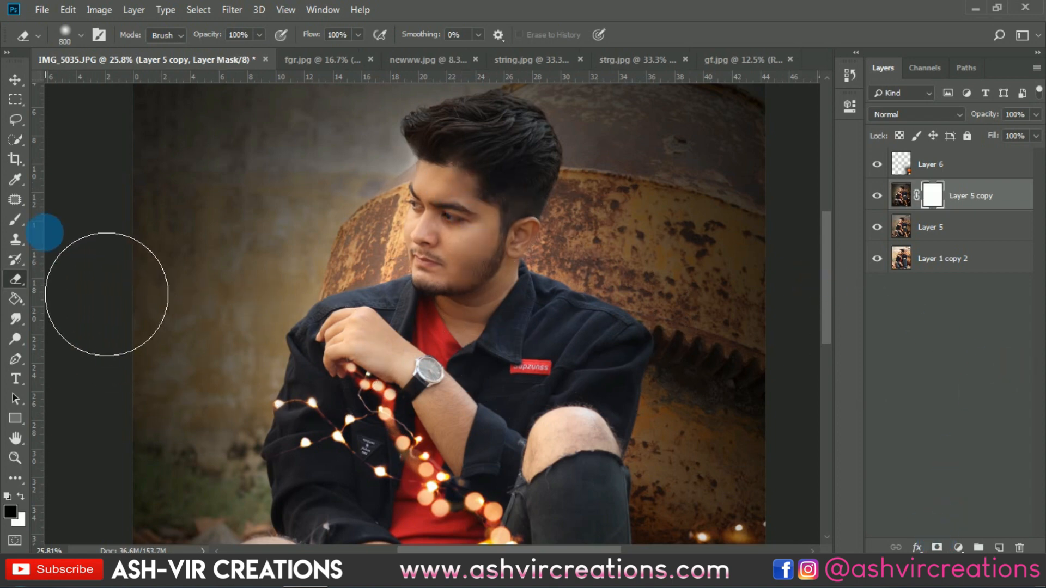
Step: Paint black over the face on the Layer 5 copy mask with the Brush at 48% opacity
key(b)
key(bracketright)
key(bracketright)
key(bracketright)
key(bracketright)
key(bracketright)
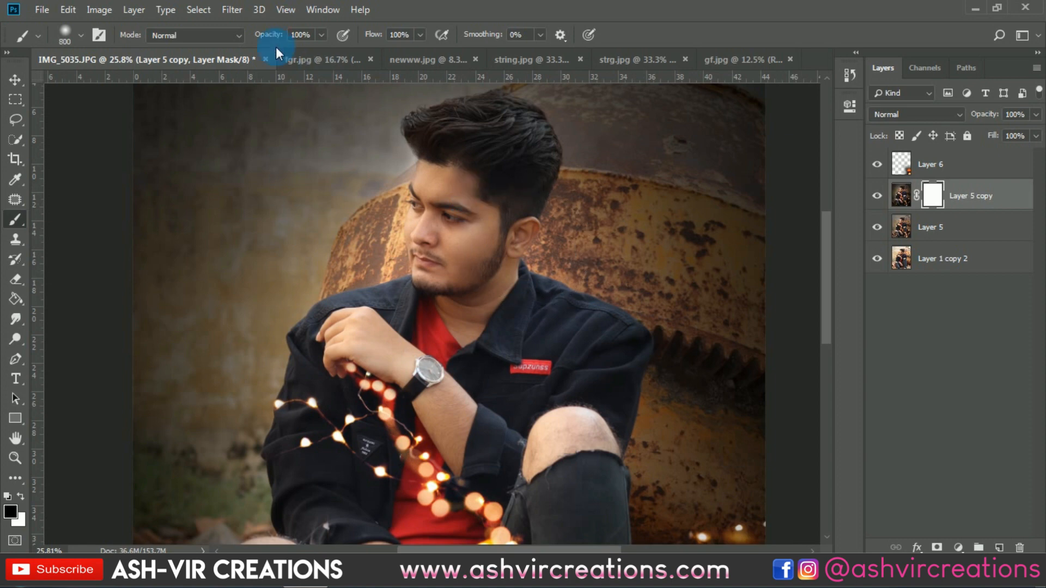
text(48)
key(Return)
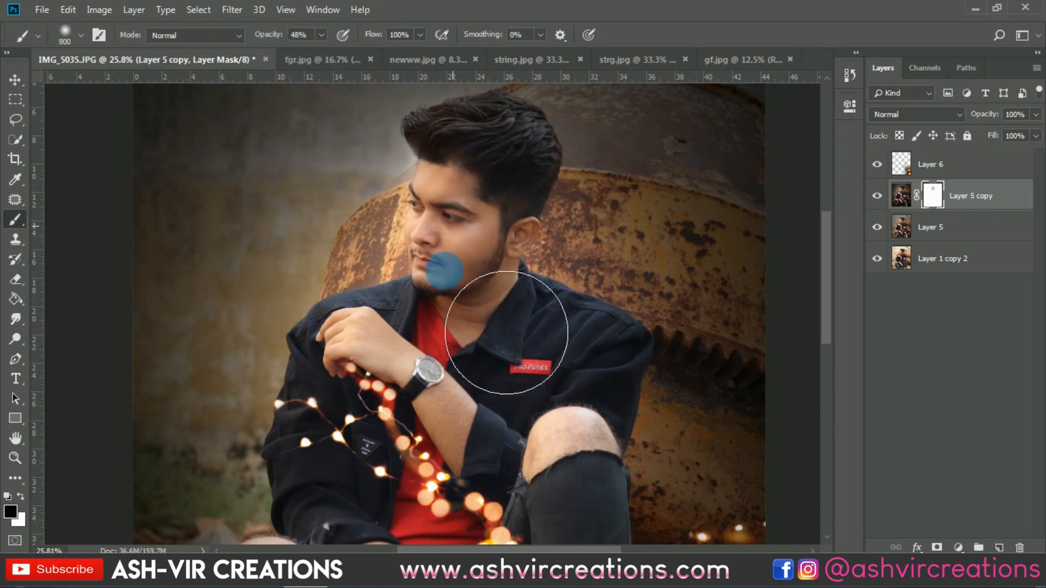
scroll(464, 283, down, 7)
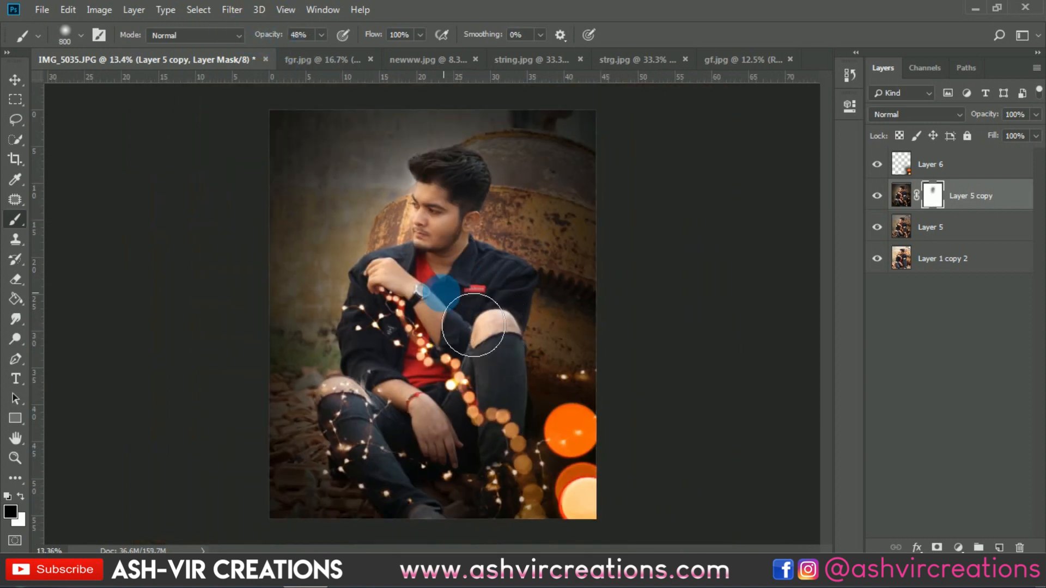
Step: Undo the last mask stroke and paint black on the Layer 5 copy mask over the lower knee instead
scroll(424, 286, up, 2)
key(ctrl+z)
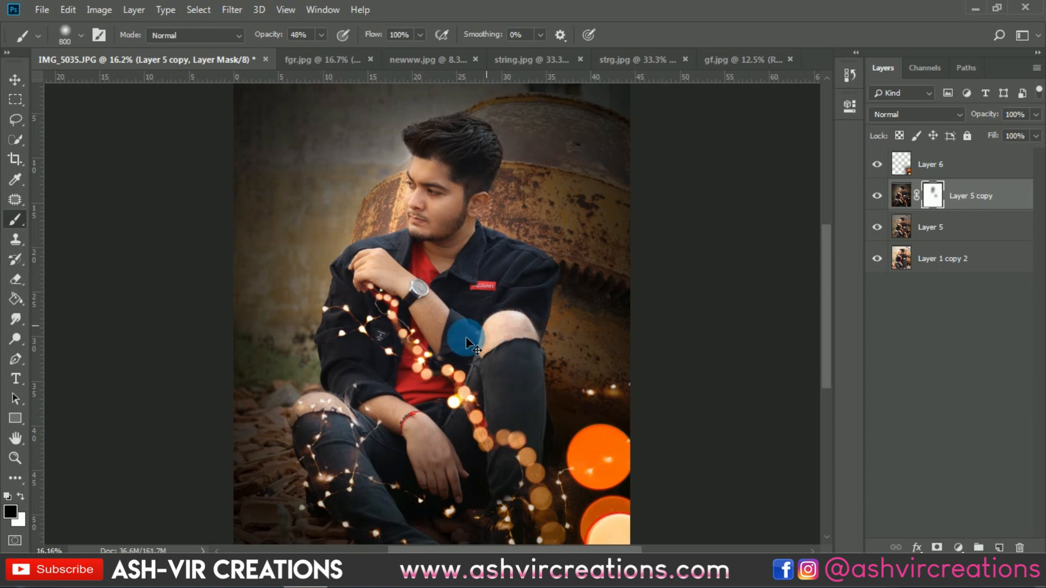
click(336, 412)
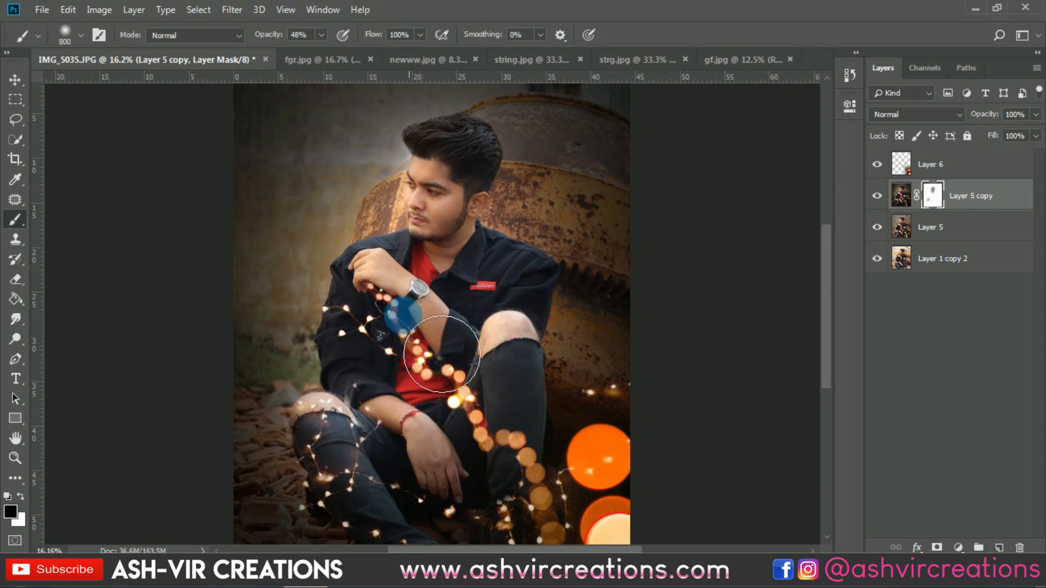
Step: Set Layer 6 to Normal blending and raise its Levels black input to 3
key(v)
click(929, 231)
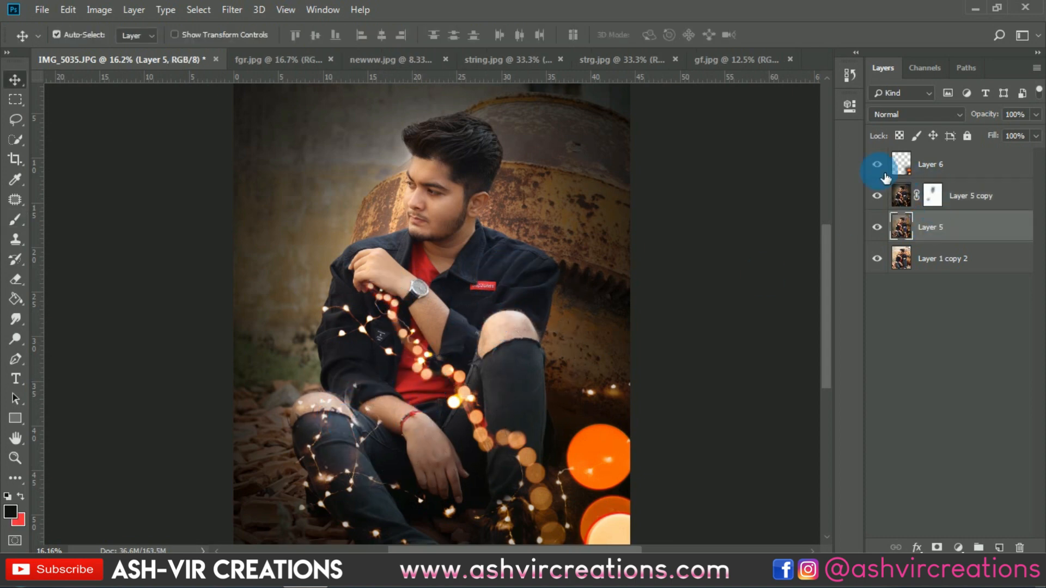
click(914, 167)
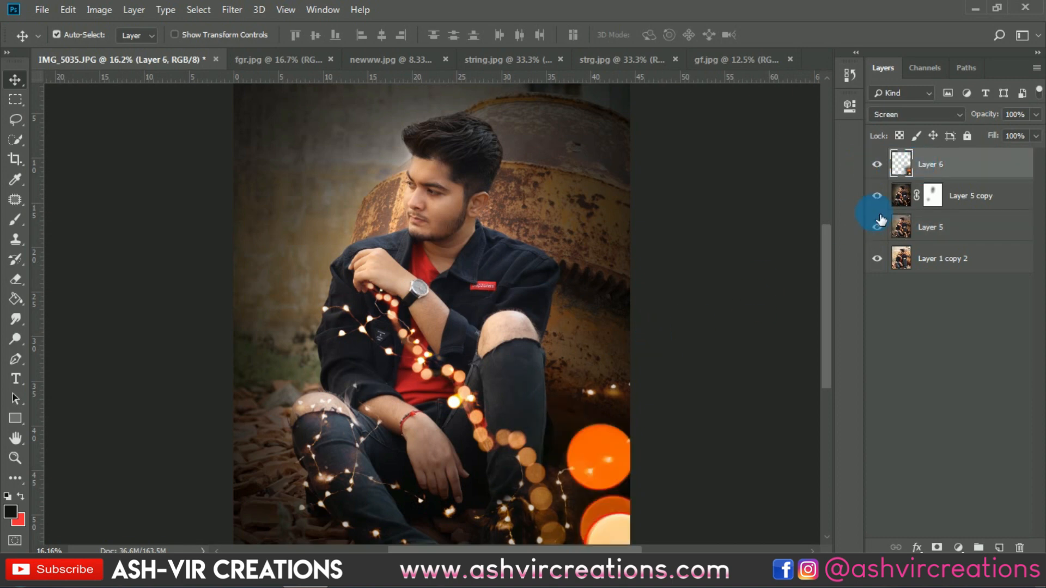
click(910, 114)
click(893, 111)
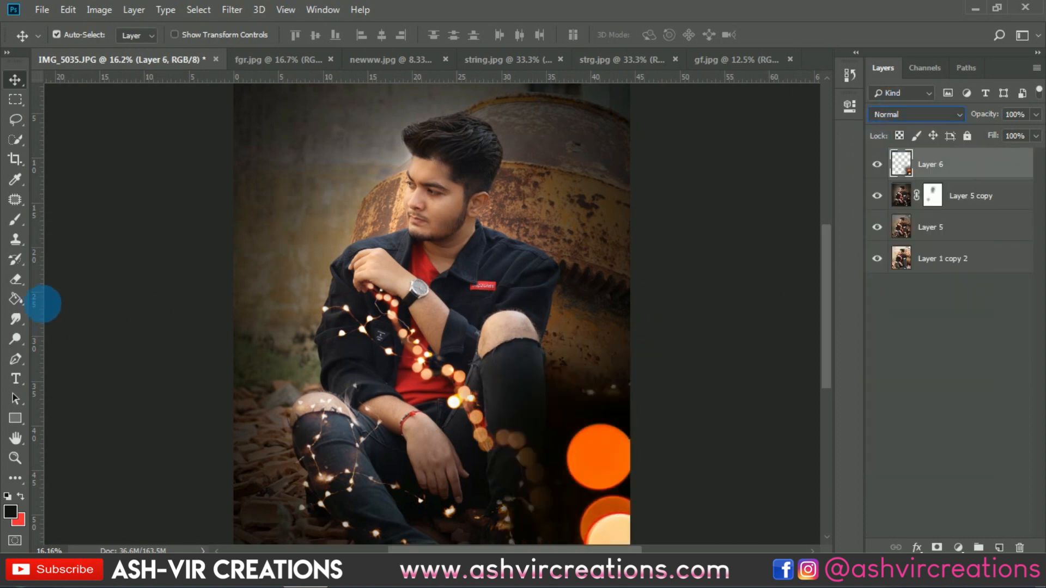
key(ctrl+l)
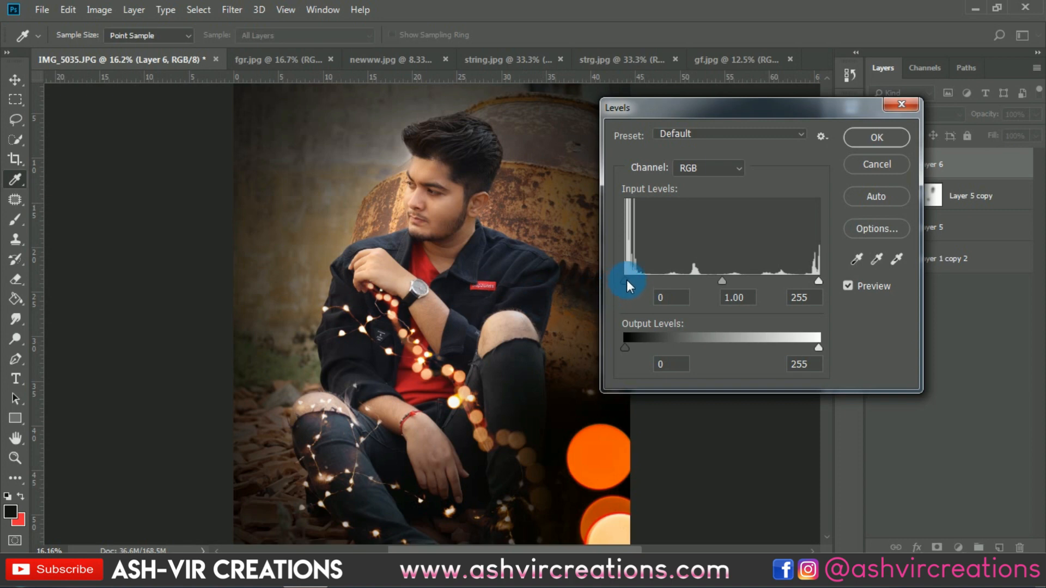
drag(627, 281, 628, 281)
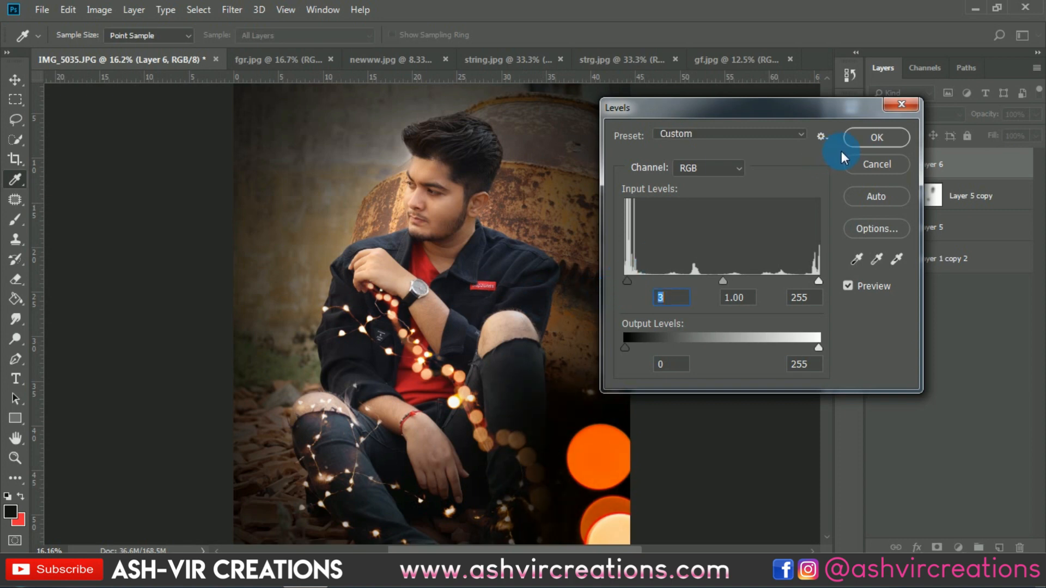
click(856, 140)
Step: Erase the dark remnants of Layer 6 over the raised leg and set the layer's blend mode back to Screen
click(16, 279)
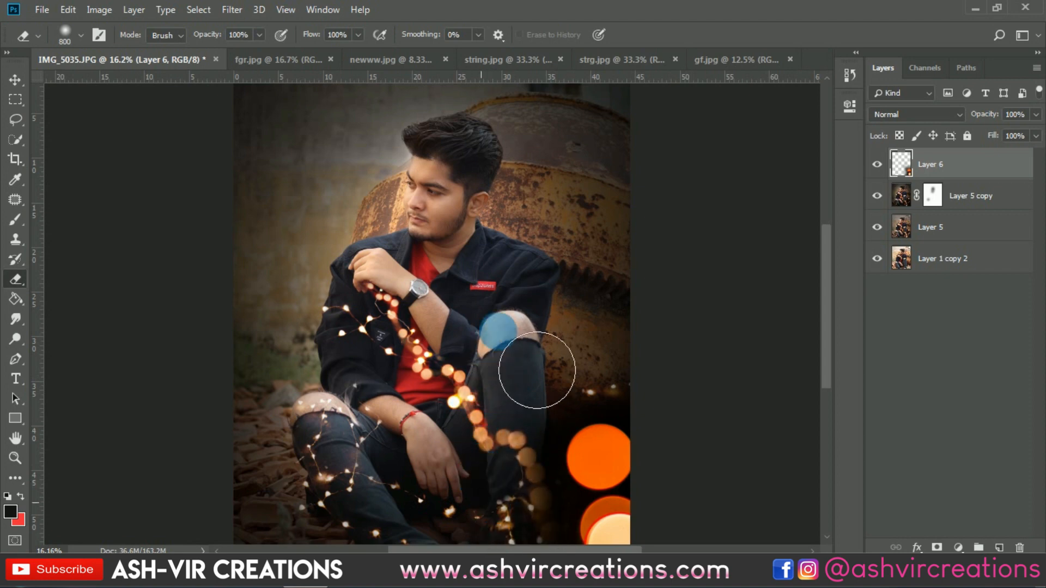
click(899, 114)
click(887, 245)
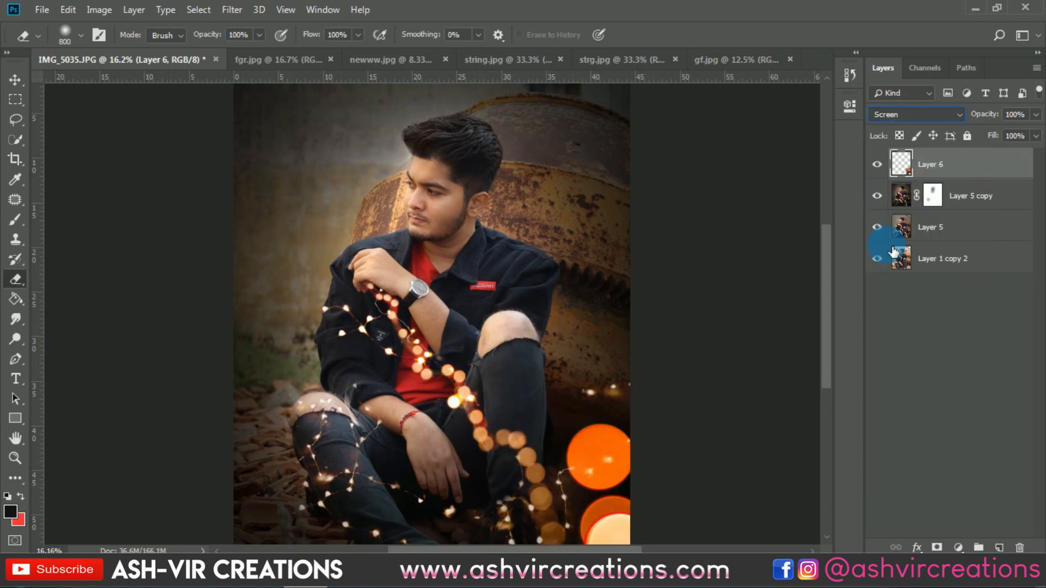
Step: Lower the saturation of Layer 6 to -32 with Hue/Saturation
key(ctrl+u)
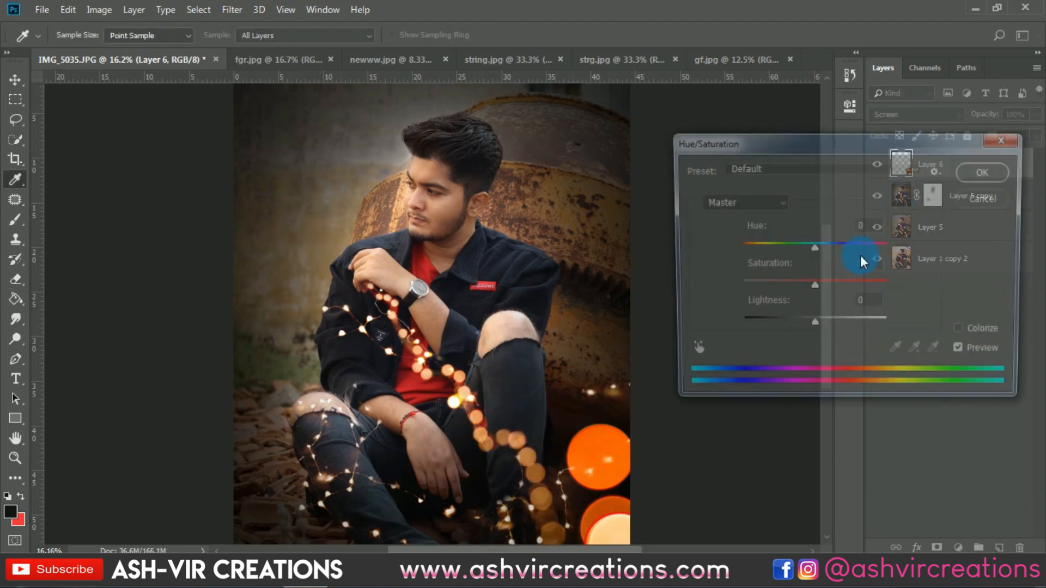
drag(814, 283, 789, 282)
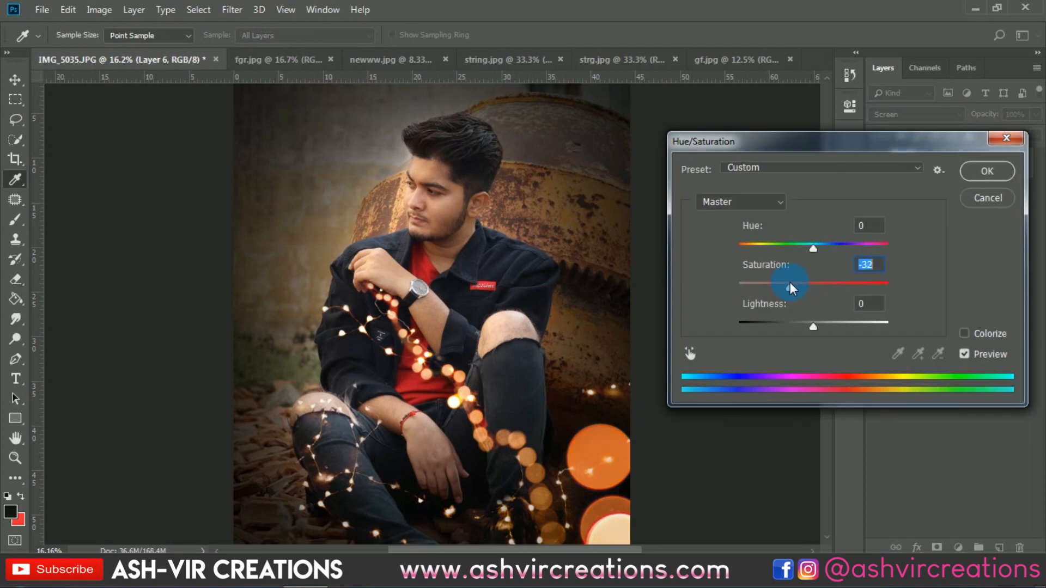
click(986, 171)
key(e)
Step: Duplicate Layer 6 within the same document
right_click(952, 173)
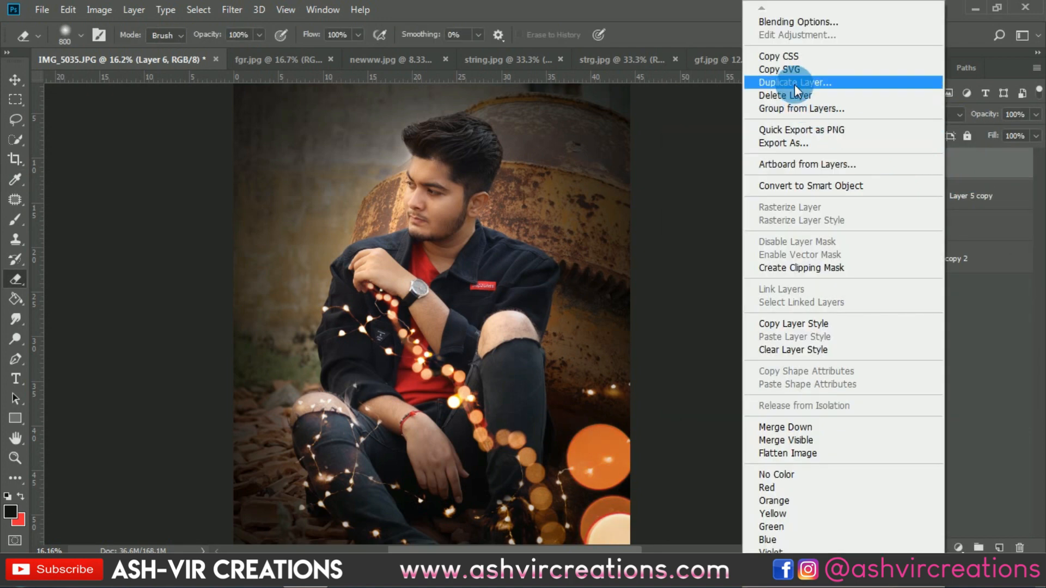
click(795, 82)
click(651, 145)
Step: Enlarge Layer 6 copy to about 236%, rotate it to -154.45° and place its large bokeh circles in the photo's upper-left corner
key(ctrl+t)
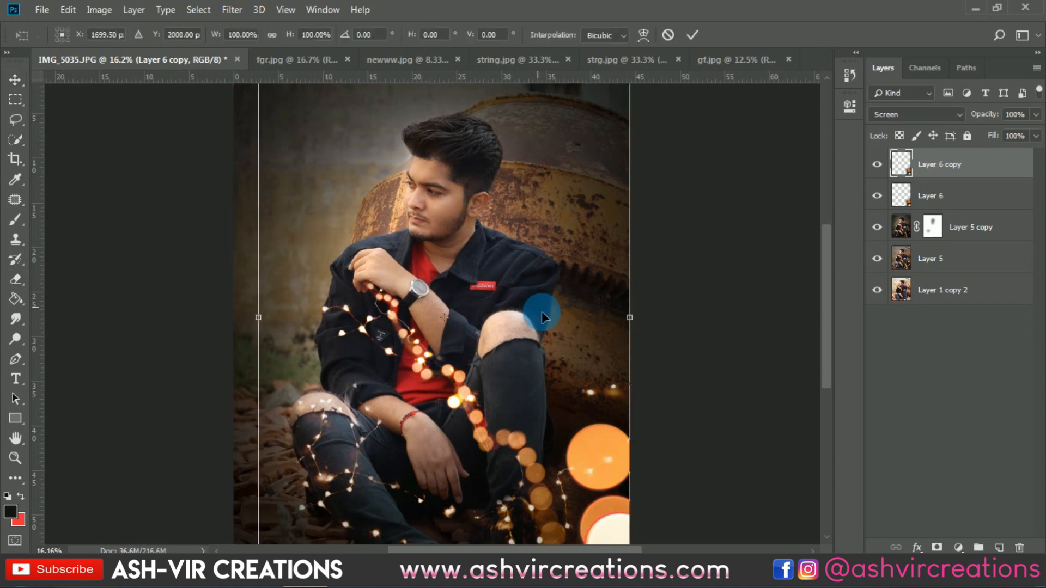
drag(572, 316, 262, 133)
drag(444, 240, 349, 241)
scroll(349, 237, down, 4)
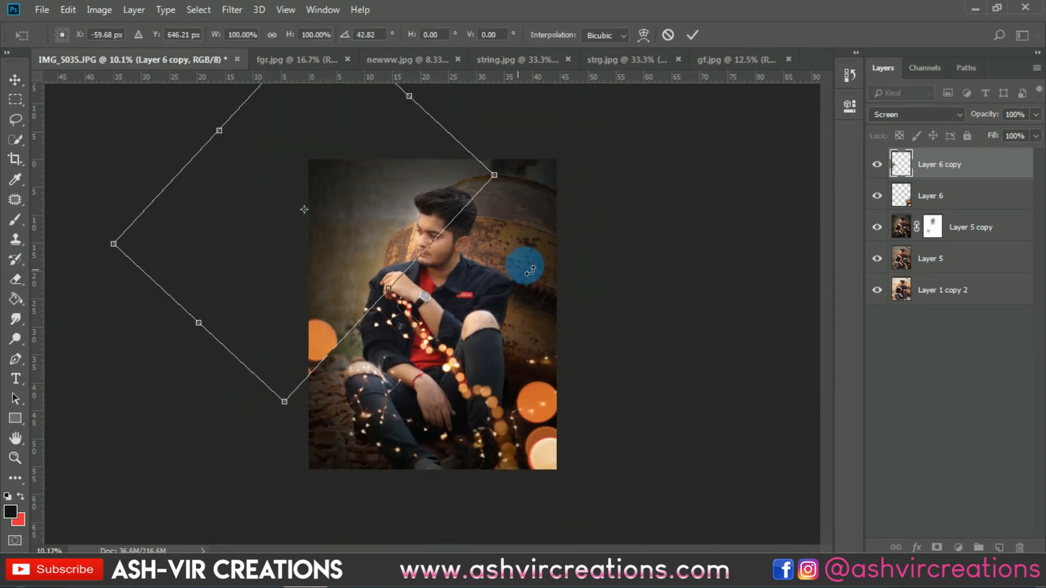
drag(567, 207, 240, 550)
drag(493, 264, 704, 245)
drag(806, 151, 656, 308)
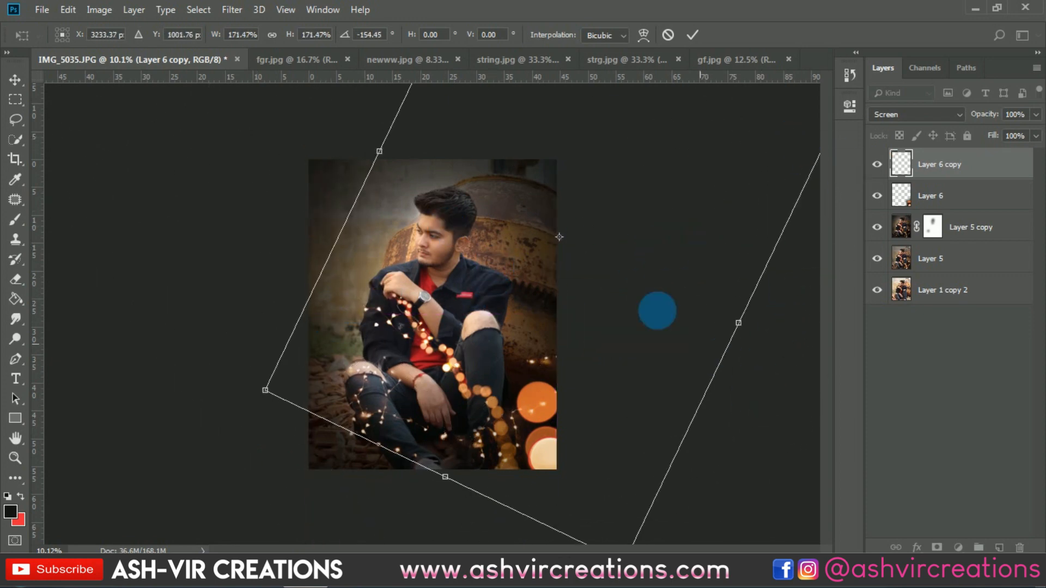
drag(573, 273, 456, 445)
drag(684, 299, 739, 283)
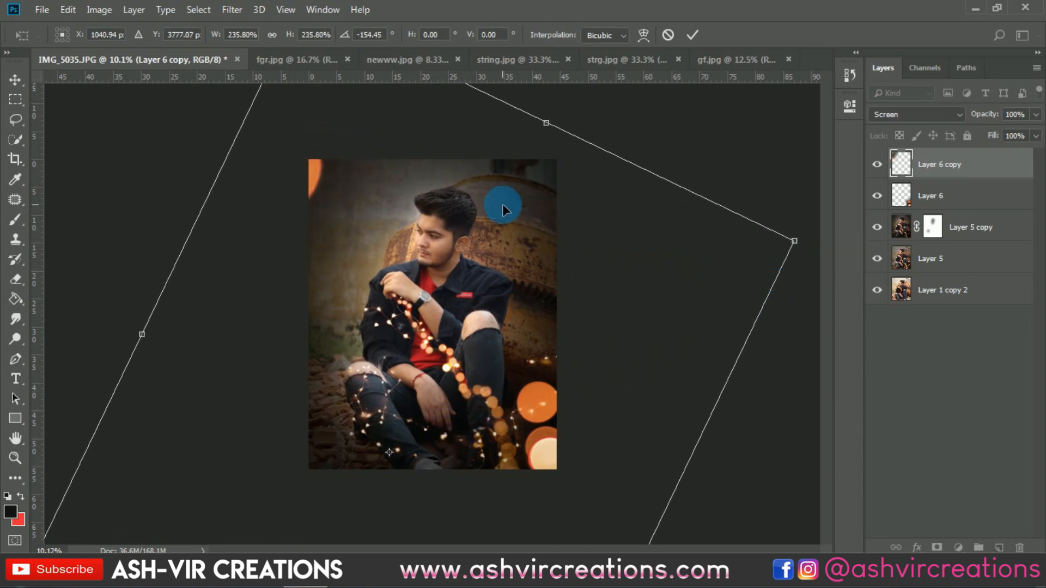
drag(502, 204, 536, 303)
key(Return)
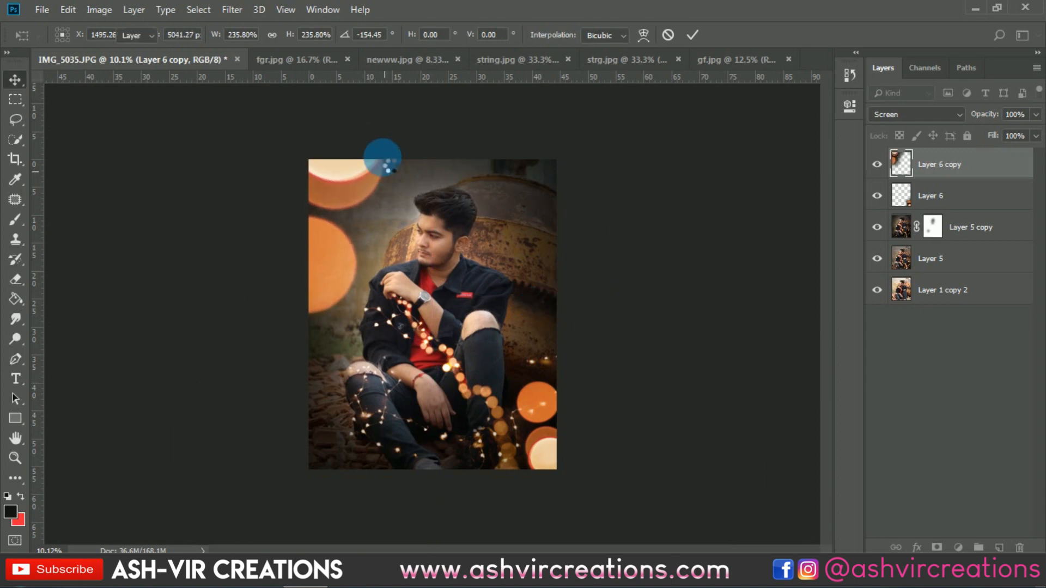
Step: Compare the picture with and without Layer 6 copy
scroll(396, 160, up, 2)
key(e)
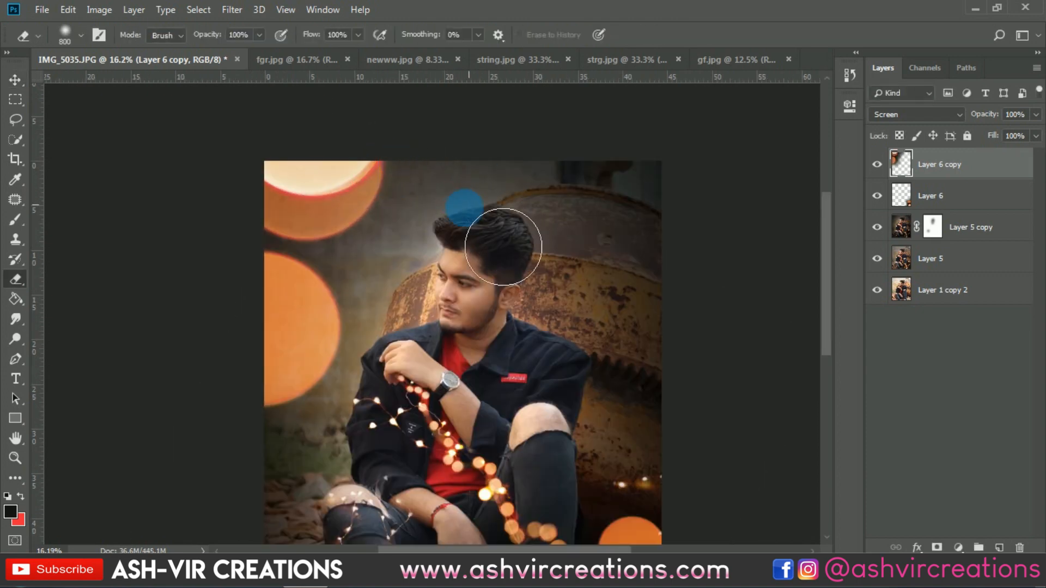
scroll(770, 205, down, 2)
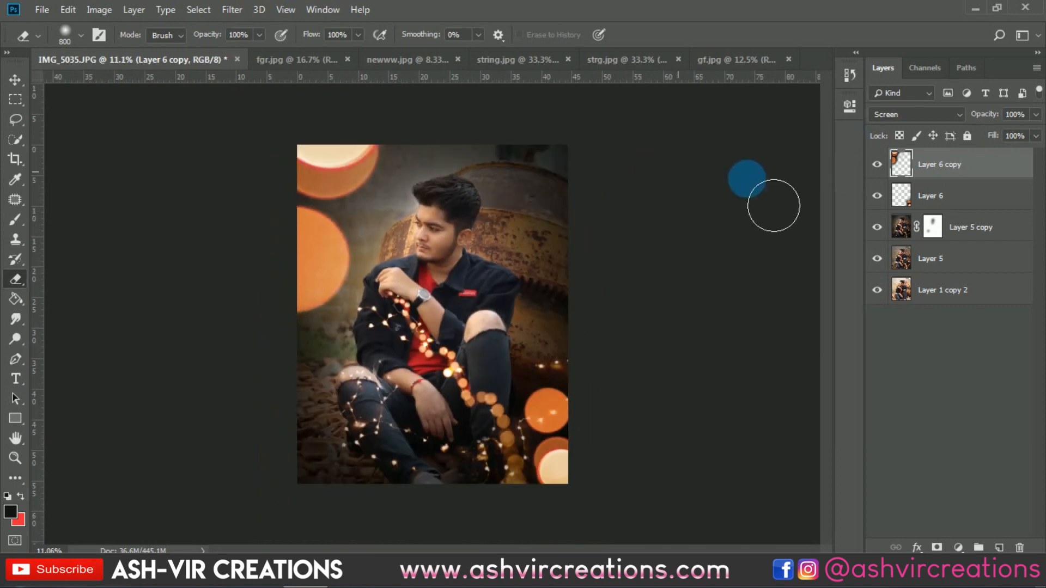
click(877, 165)
click(877, 166)
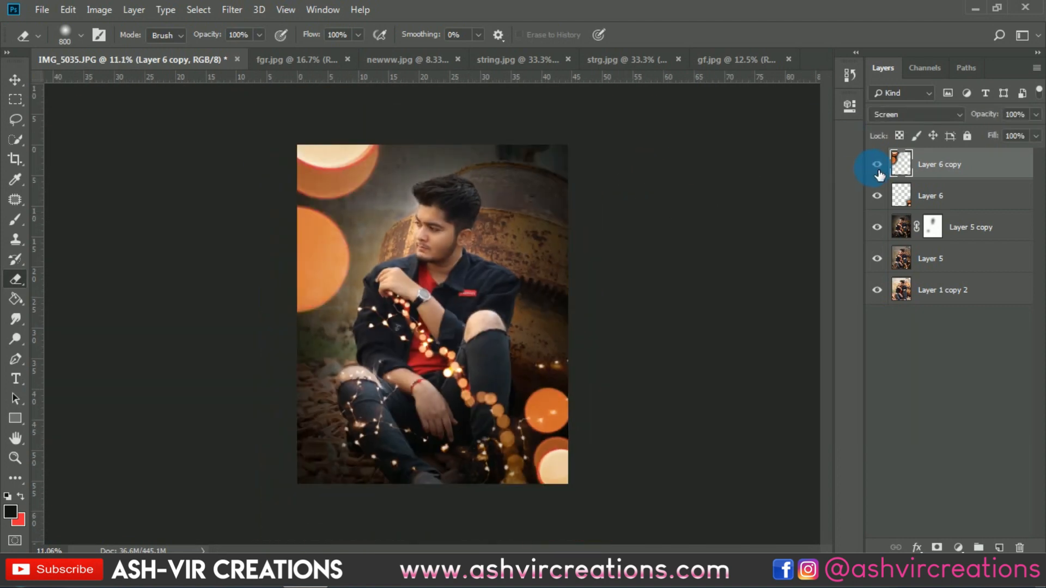
click(877, 168)
scroll(535, 176, up, 1)
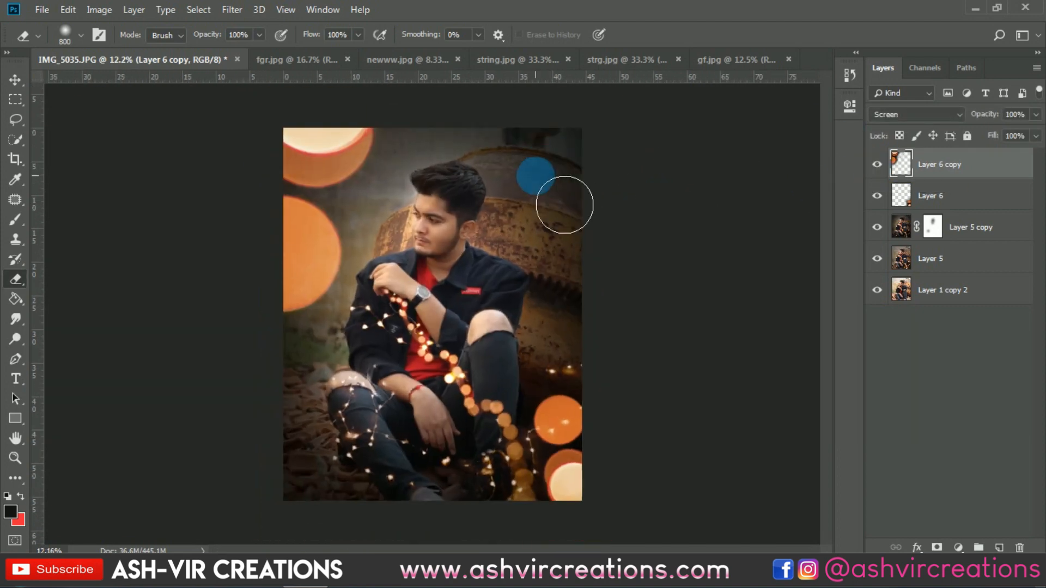
Step: Merge the layers from Layer 6 copy down to Layer 5 into one, leaving Layer 1 copy 2 separate
key(v)
scroll(534, 175, down, 1)
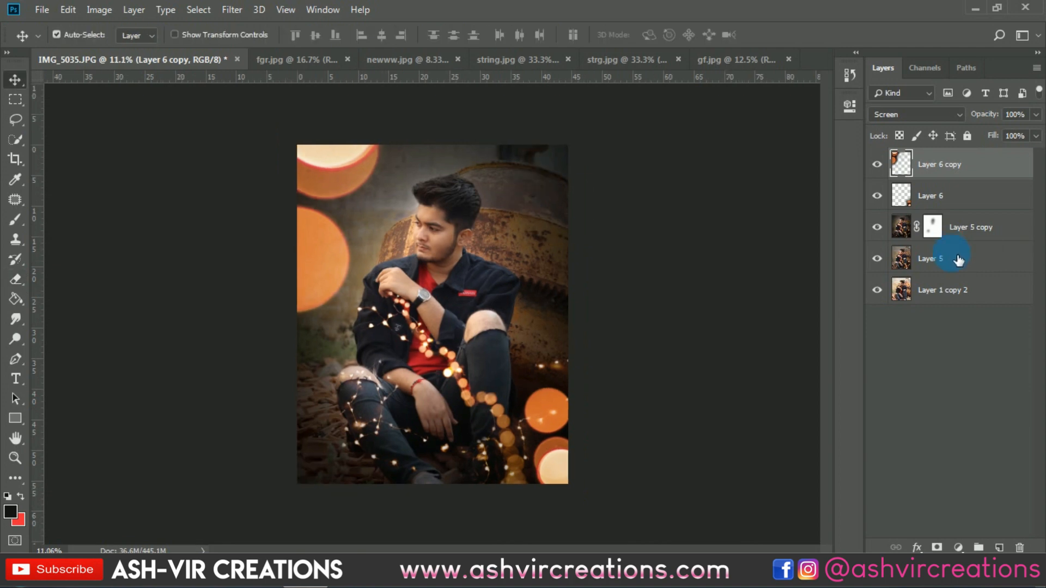
shift+click(958, 261)
right_click(956, 257)
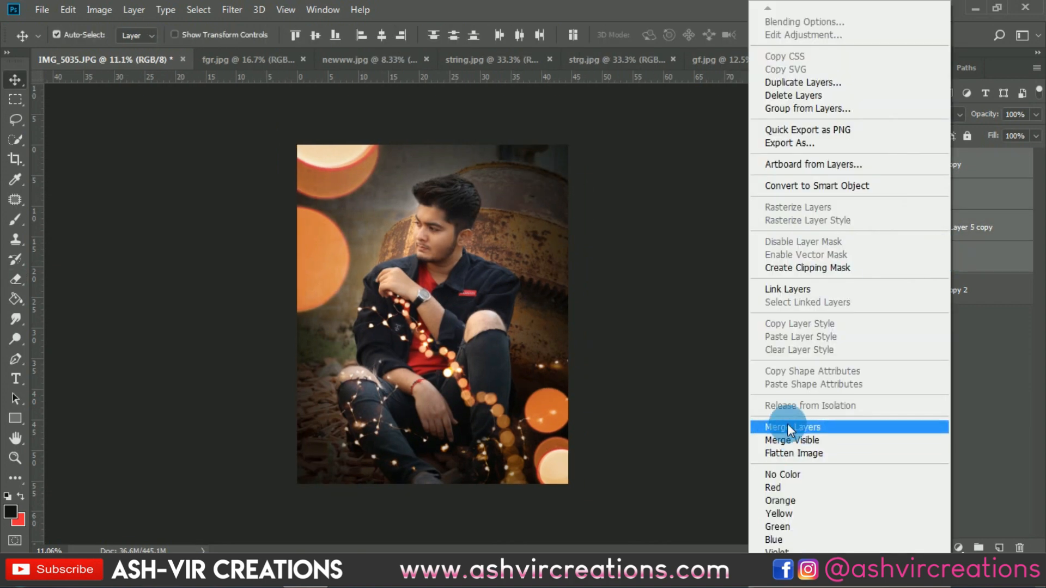
click(789, 426)
Step: Crop the document at its full 4:5 canvas bounds with Delete Cropped Pixels on to trim the off-canvas content
scroll(618, 304, up, 1)
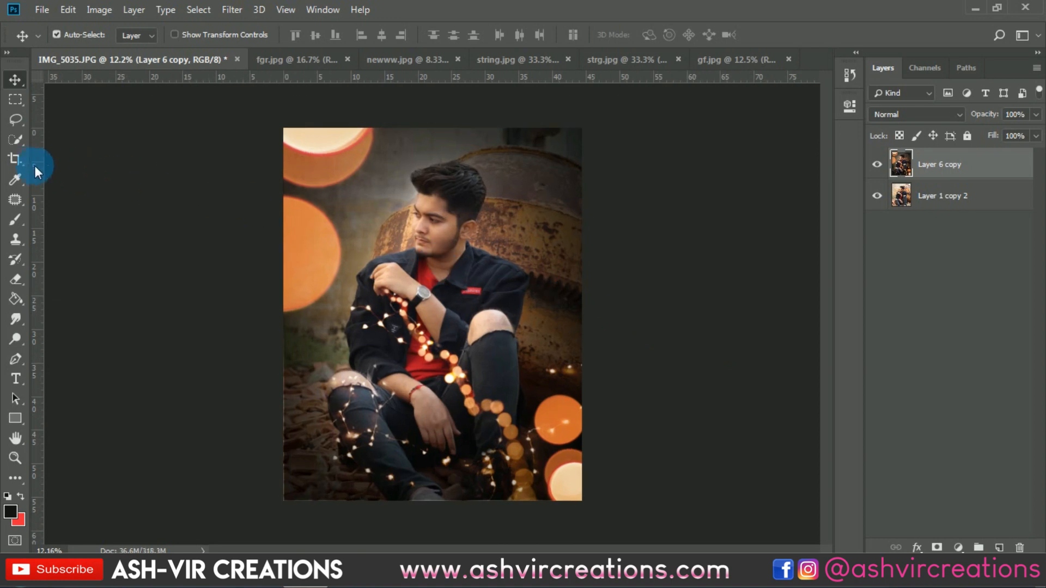
click(16, 159)
click(479, 256)
click(772, 36)
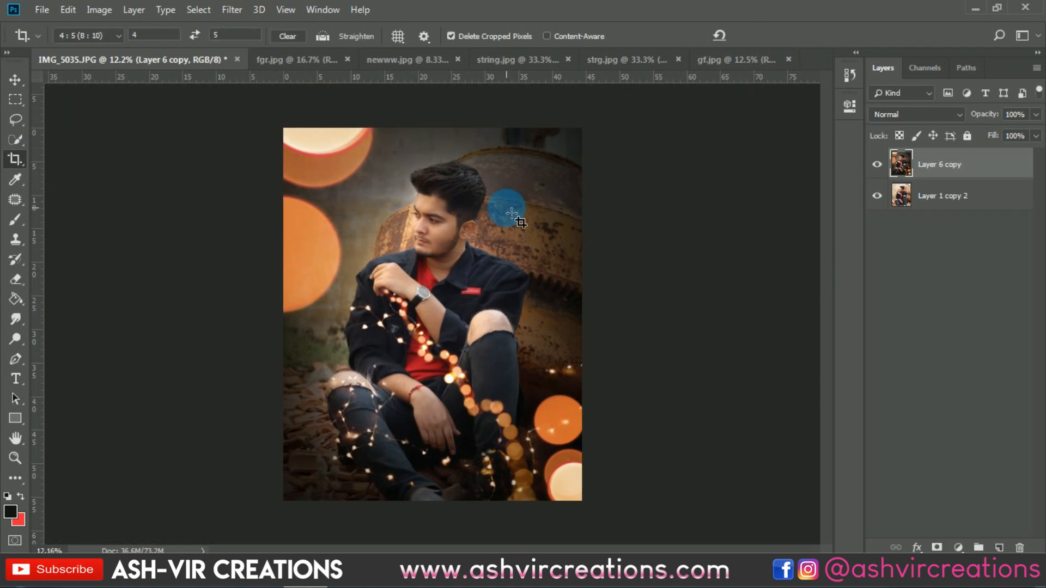
key(v)
Step: Apply the Camera Raw Filter to the merged layer with Temperature -21 and Contrast +11
scroll(523, 212, up, 1)
click(232, 9)
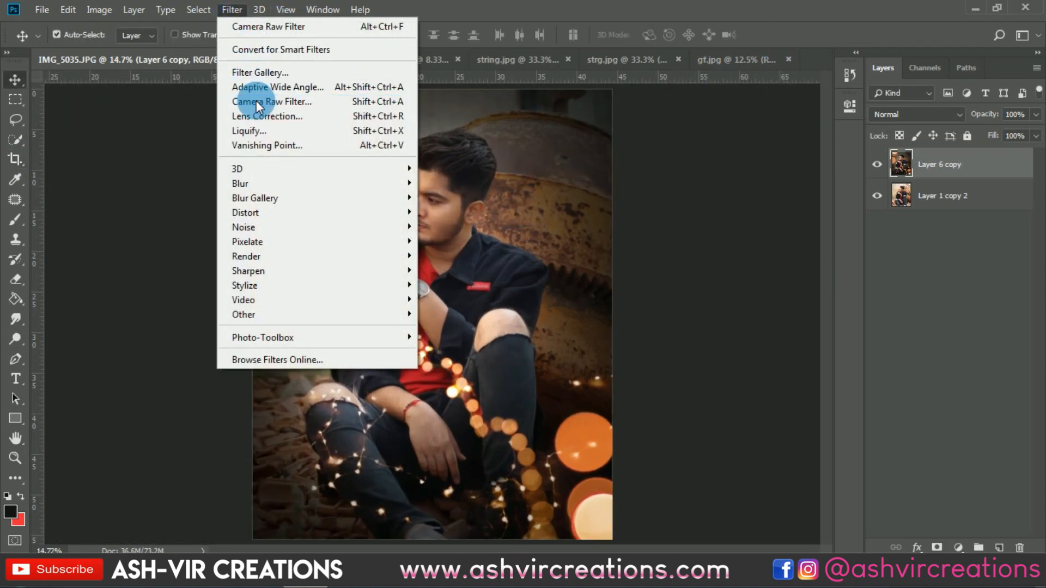
click(272, 101)
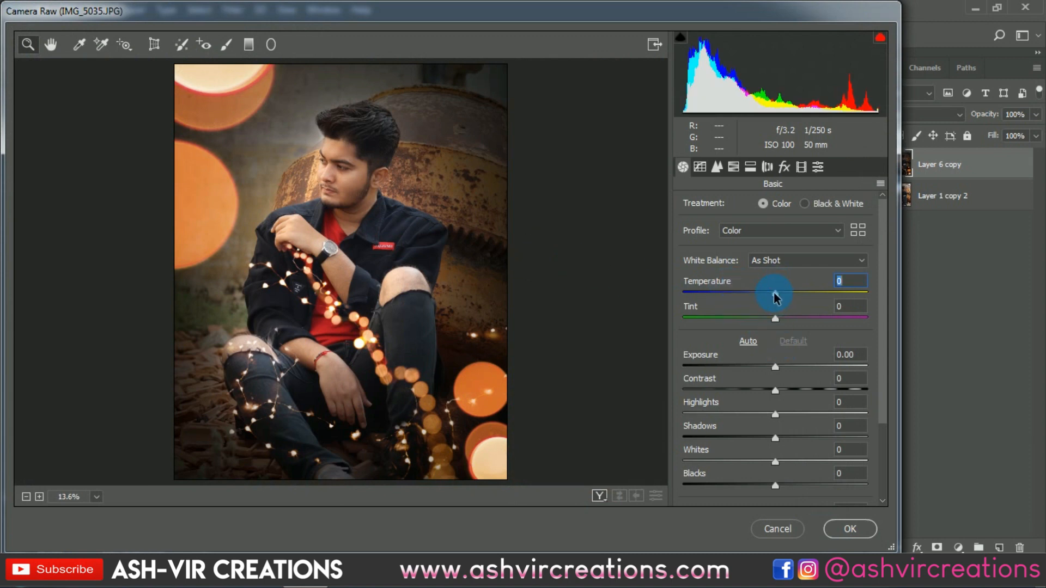
drag(774, 294, 758, 294)
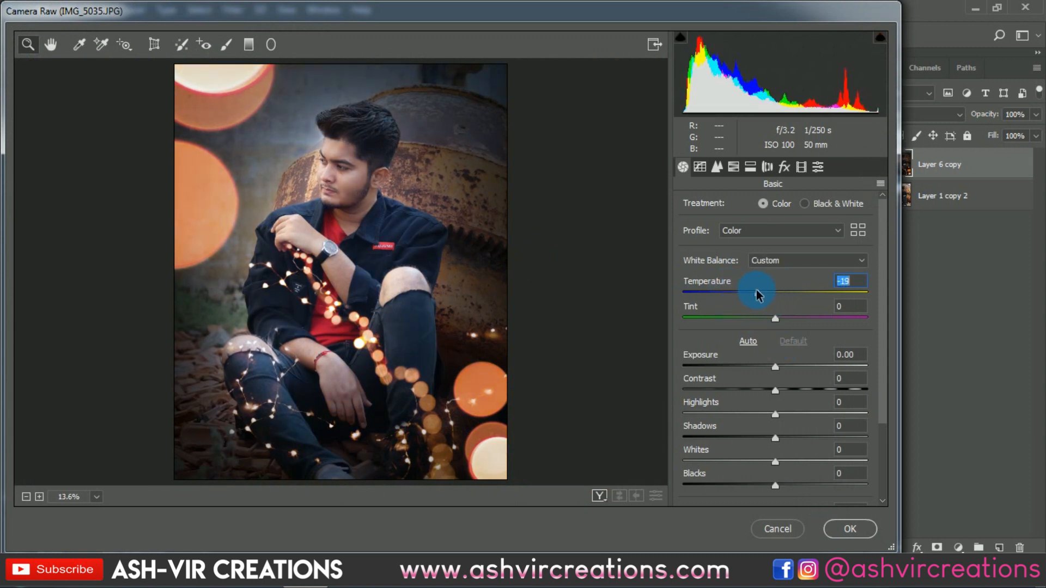
mouse_move(775, 390)
mouse_down()
mouse_move(801, 393)
mouse_move(786, 395)
mouse_up()
Step: Set the HSL saturation of Greens to -100 and of Yellows to +18
click(750, 170)
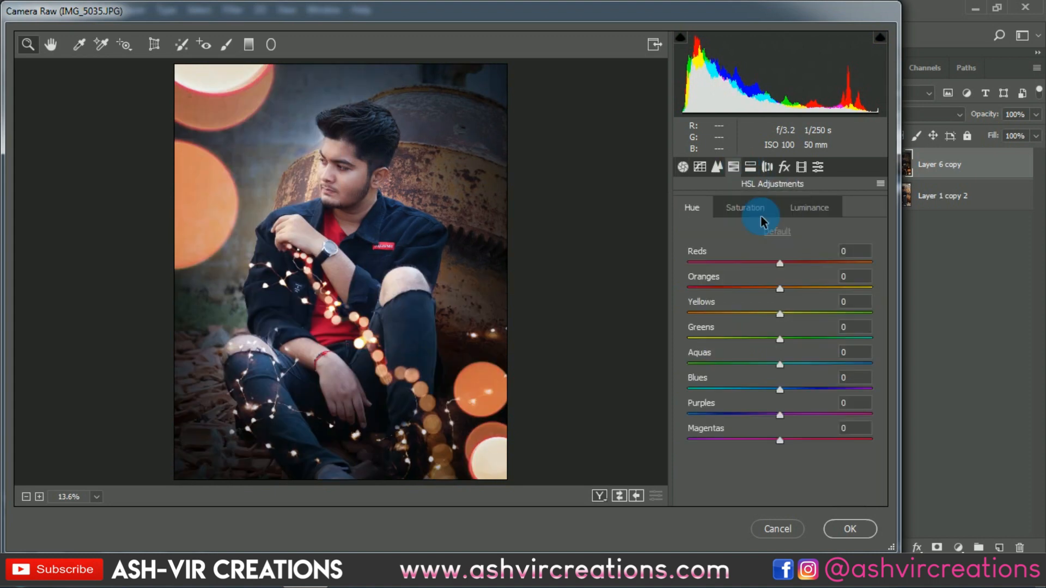
click(760, 215)
drag(669, 327, 602, 325)
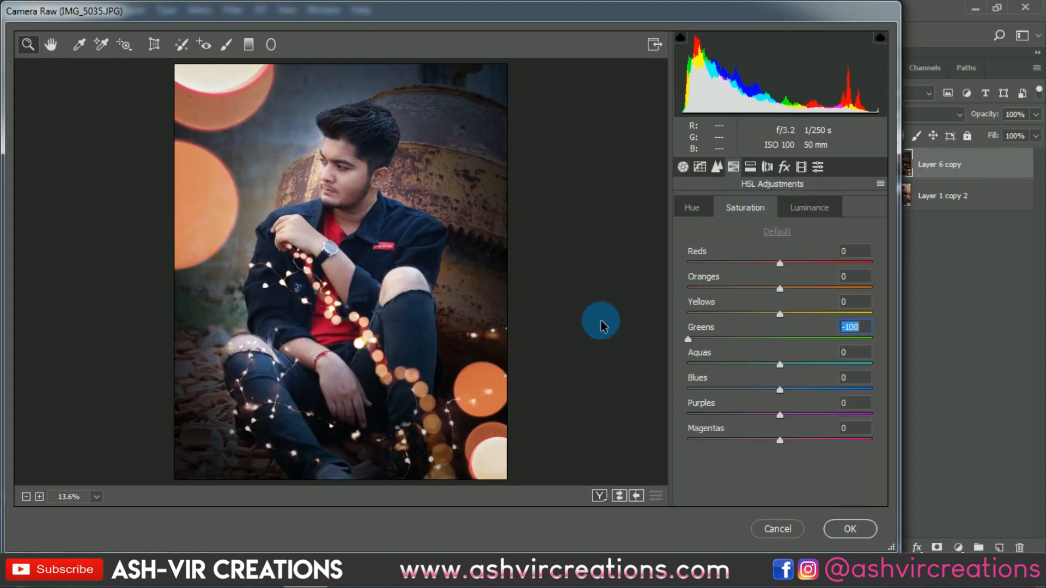
drag(773, 313, 625, 303)
click(697, 217)
click(750, 215)
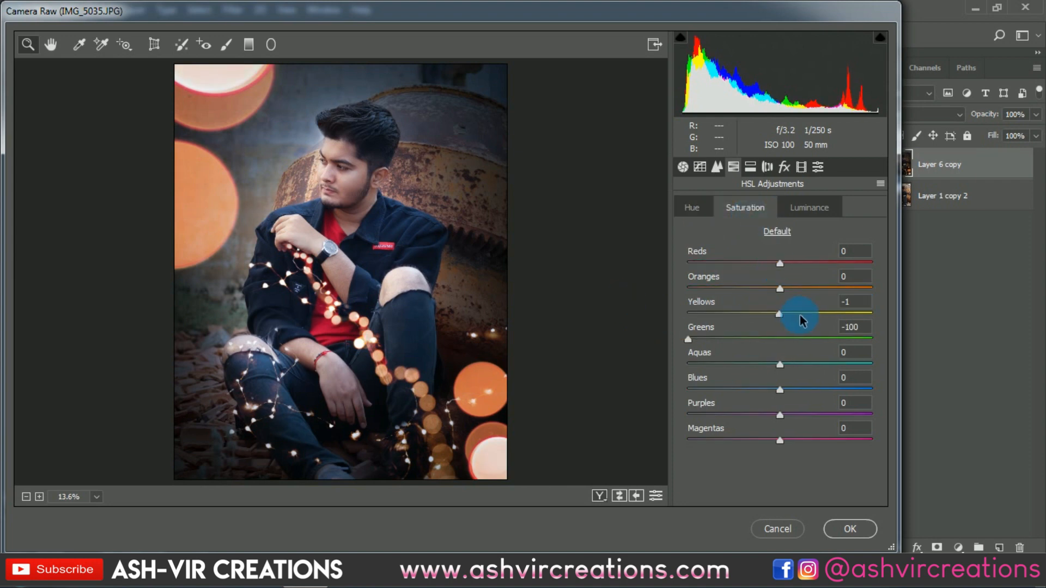
mouse_move(798, 311)
mouse_down()
mouse_move(701, 310)
mouse_move(786, 318)
mouse_up()
Step: Set the Blue Primary hue to -58 in the camera calibration
click(785, 167)
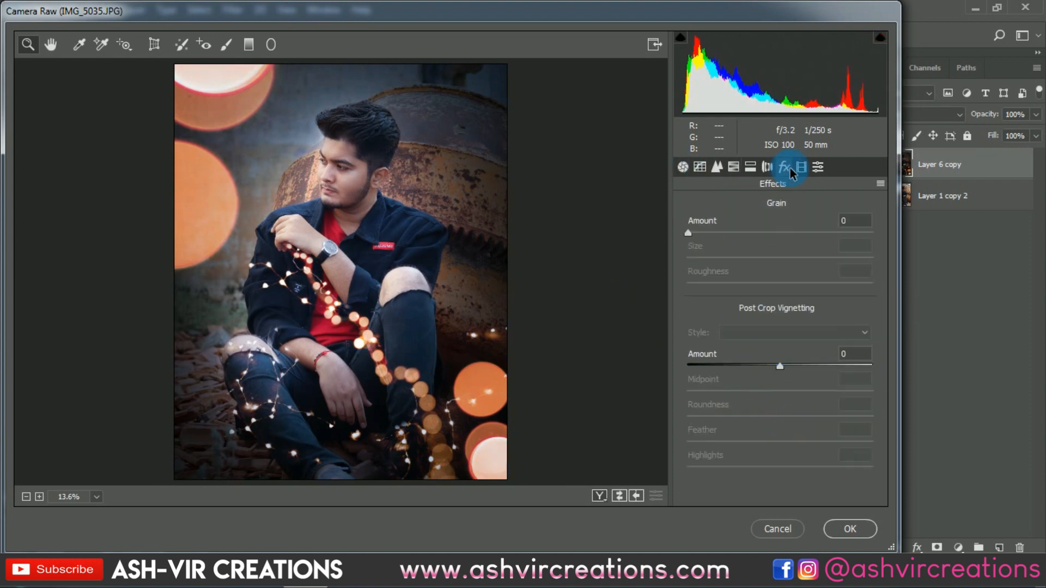
click(800, 167)
drag(779, 455, 728, 460)
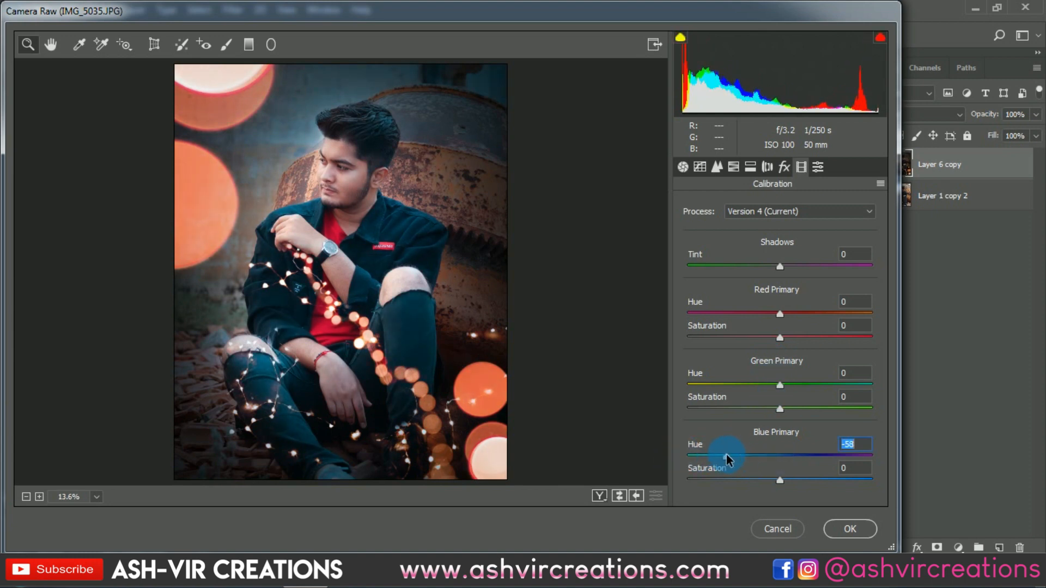
Step: Set Highlights to +12, Shadows to -19, Whites to +7 and Blacks to +3 in the basic adjustments
click(682, 168)
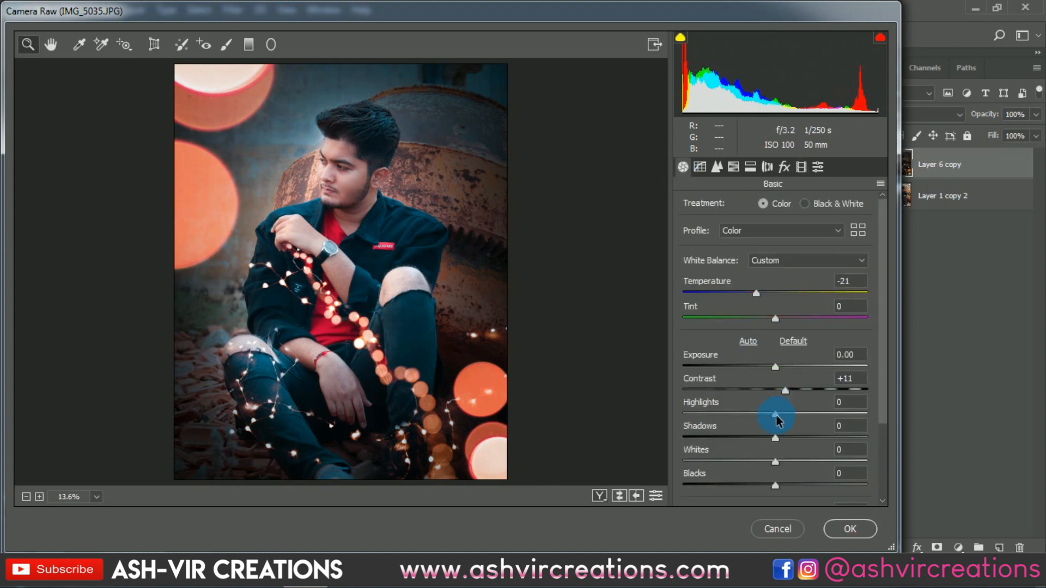
drag(776, 416, 725, 453)
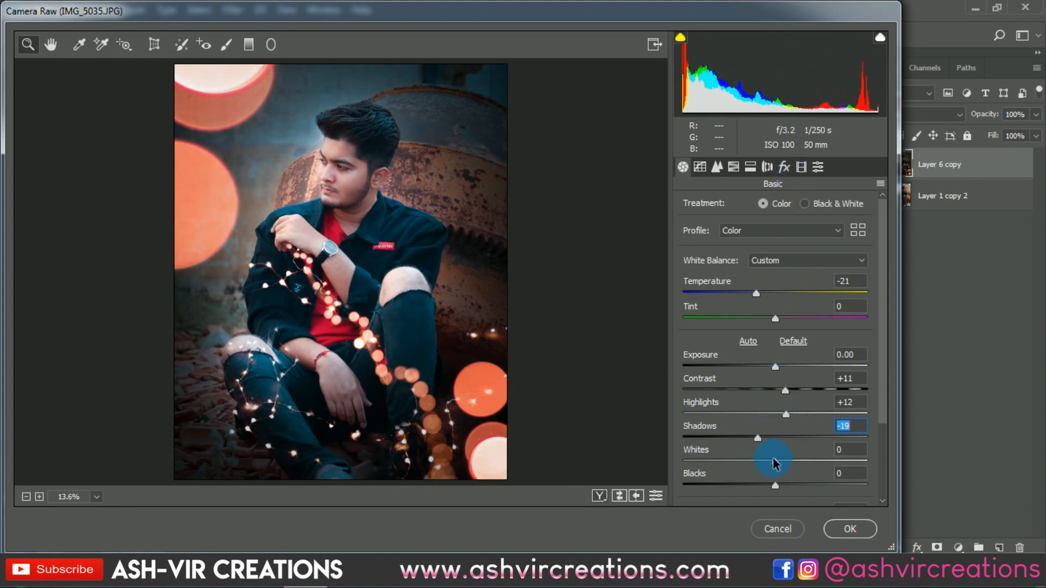
mouse_move(775, 485)
mouse_down()
mouse_move(726, 467)
mouse_move(788, 473)
mouse_move(656, 443)
mouse_move(786, 460)
mouse_move(773, 483)
mouse_move(780, 493)
mouse_up()
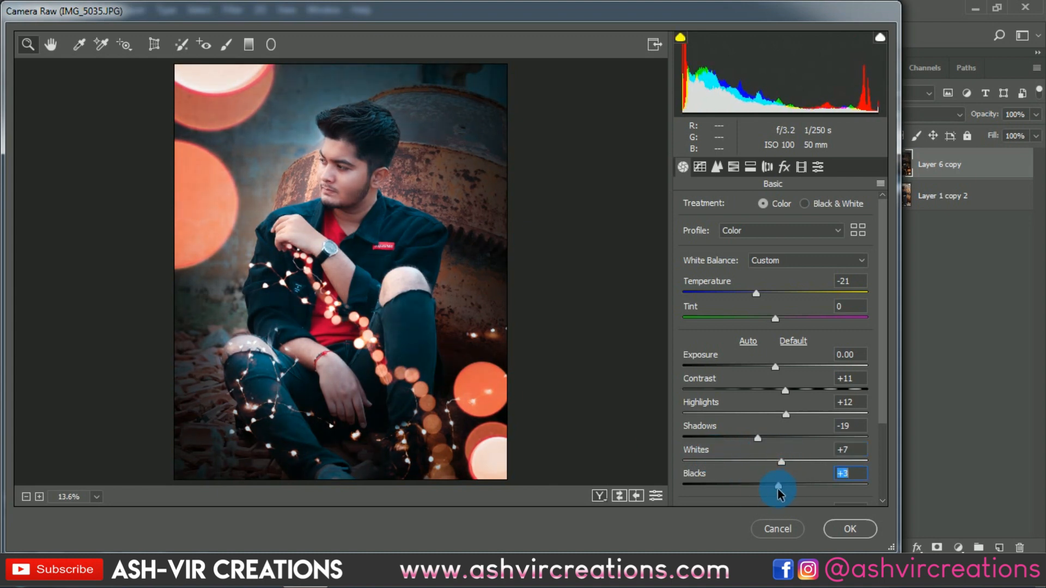
Step: Fade the blacks on the RGB point curve by raising its black end, with anchor points at 63/61 and 190/192
click(717, 167)
click(699, 166)
click(725, 426)
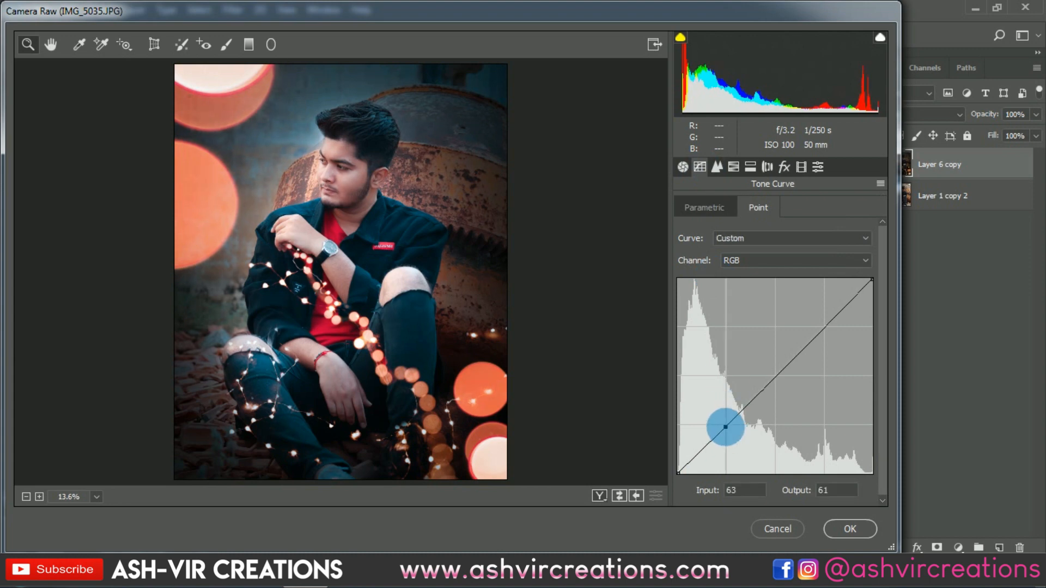
drag(678, 472, 678, 459)
click(823, 330)
drag(833, 341, 834, 338)
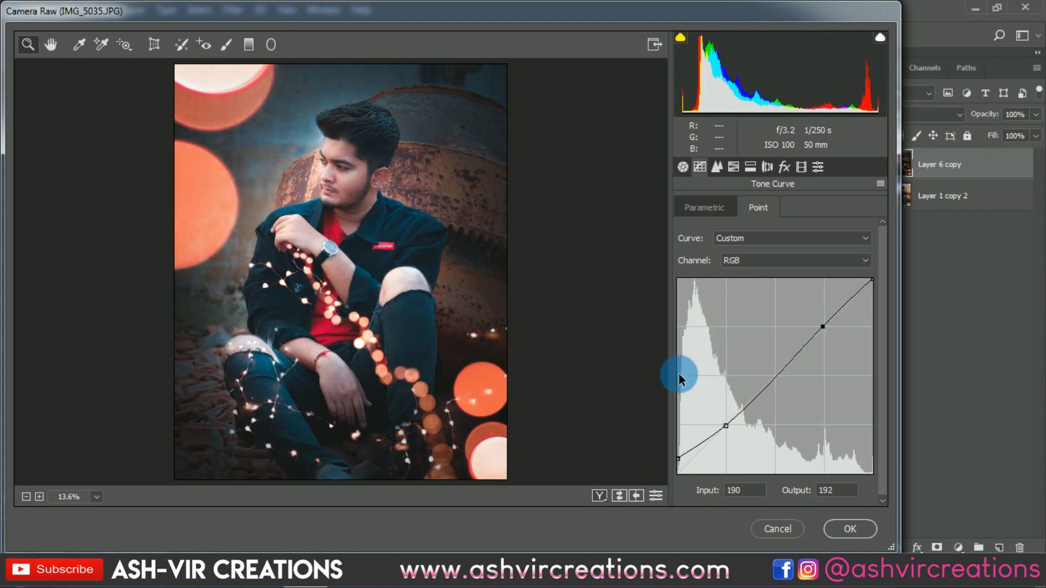
Step: Shift the HSL hue of Oranges toward yellow
click(734, 166)
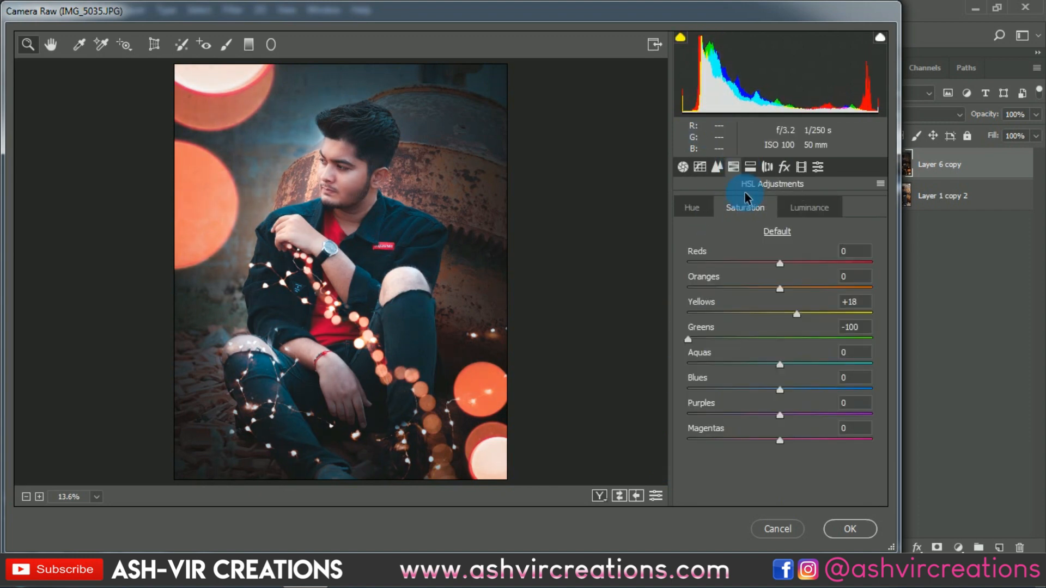
click(705, 210)
drag(789, 288, 813, 288)
click(750, 167)
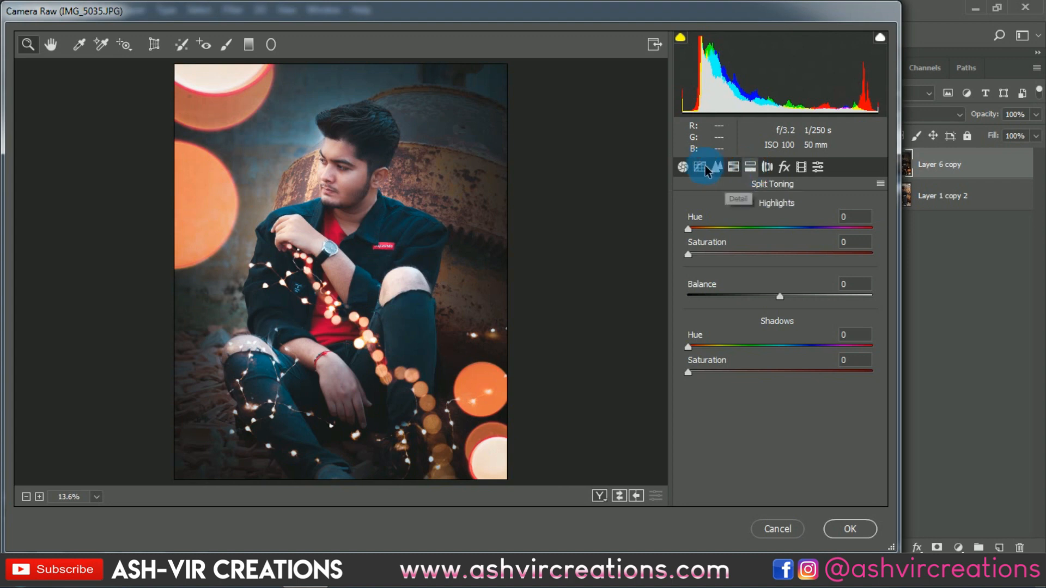
Step: Set Dehaze to +18, Vibrance to -14 and Saturation to +11 in the basic adjustments
click(682, 167)
scroll(829, 289, down, 3)
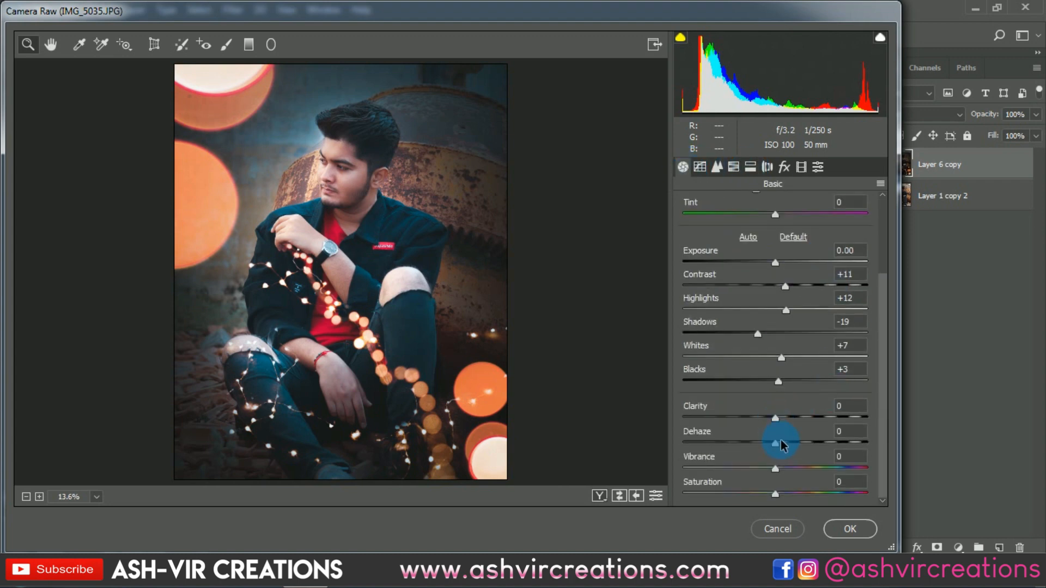
drag(761, 447, 815, 444)
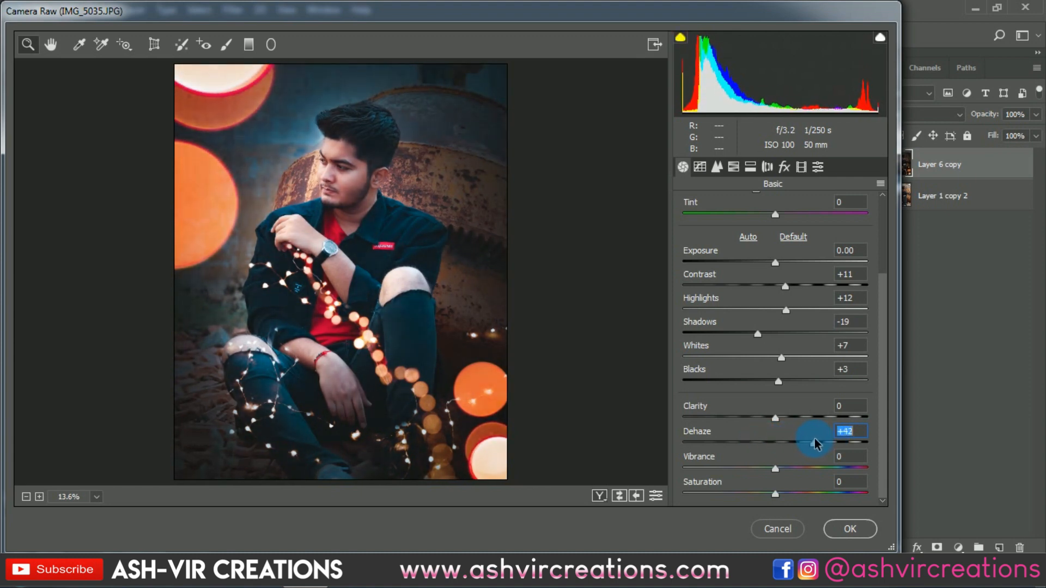
mouse_move(776, 471)
mouse_down()
mouse_move(754, 469)
mouse_move(770, 474)
mouse_up()
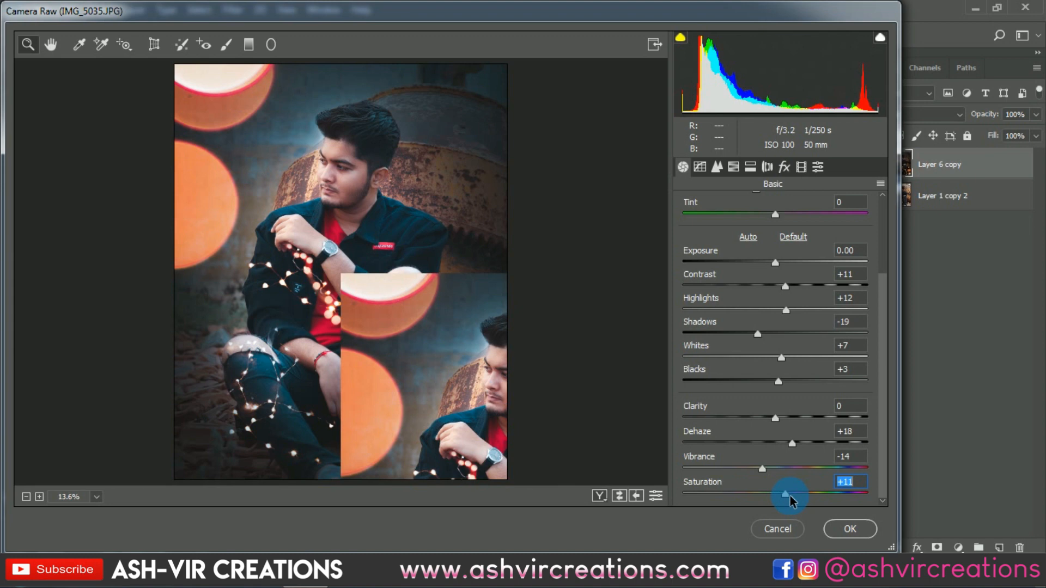
Step: Tint the shadows blue with Split Toning, using a shadow hue of 225 and a saturation of 16
click(750, 167)
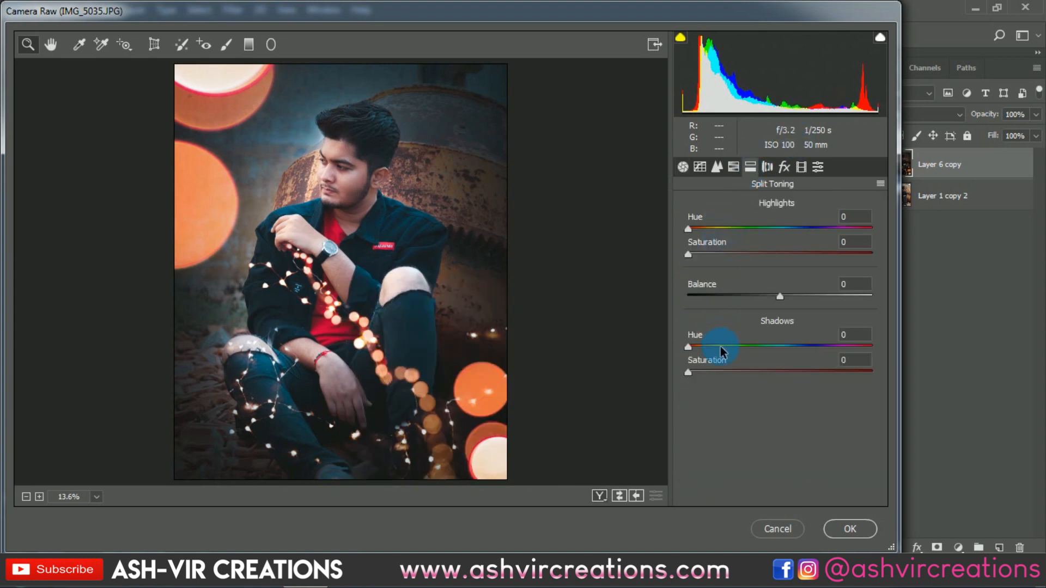
click(719, 371)
drag(719, 345, 814, 345)
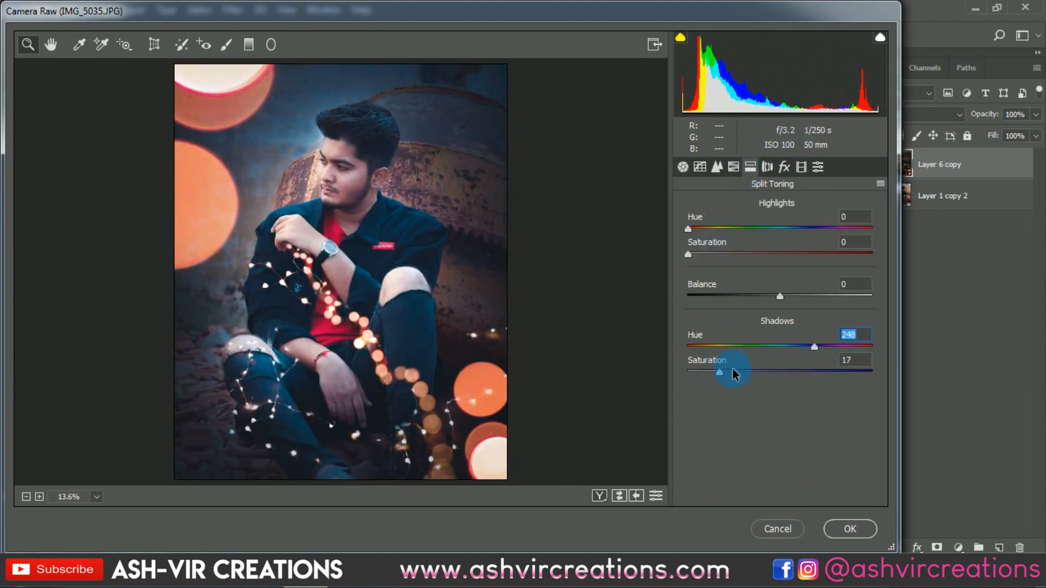
drag(733, 373, 762, 372)
drag(814, 345, 718, 374)
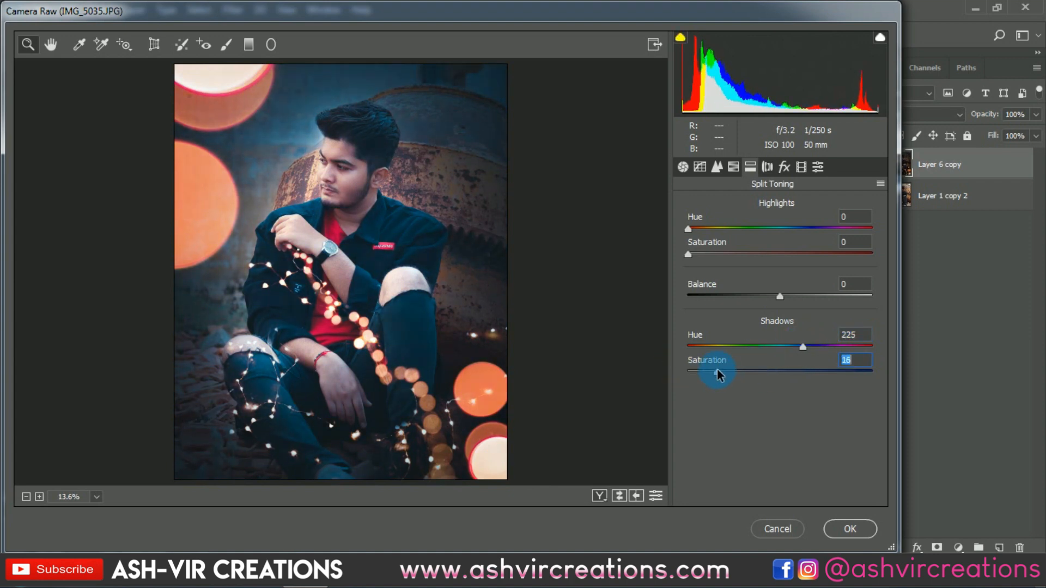
Step: Warm the highlights with Split Toning, using a highlight hue of 66 and a saturation of 22
drag(714, 252, 722, 233)
drag(720, 254, 746, 262)
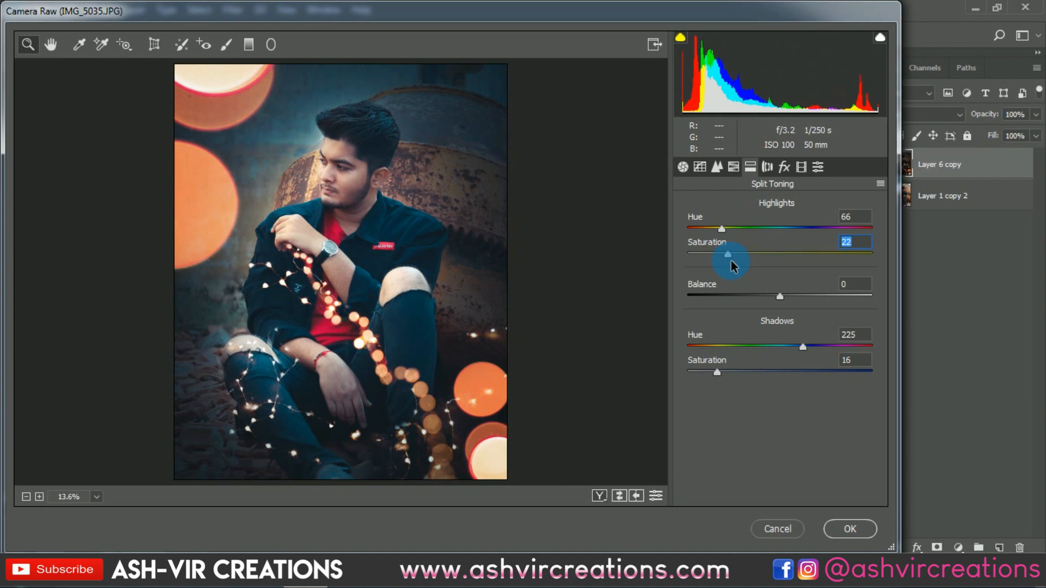
click(360, 228)
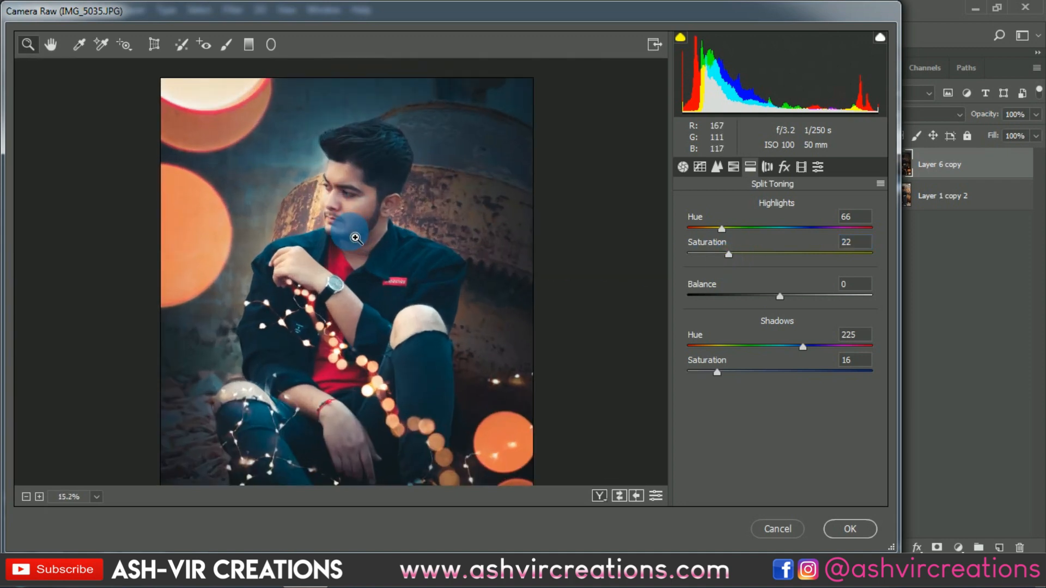
alt+click(356, 238)
Step: Set Clarity to +3 in the basic adjustments
click(682, 167)
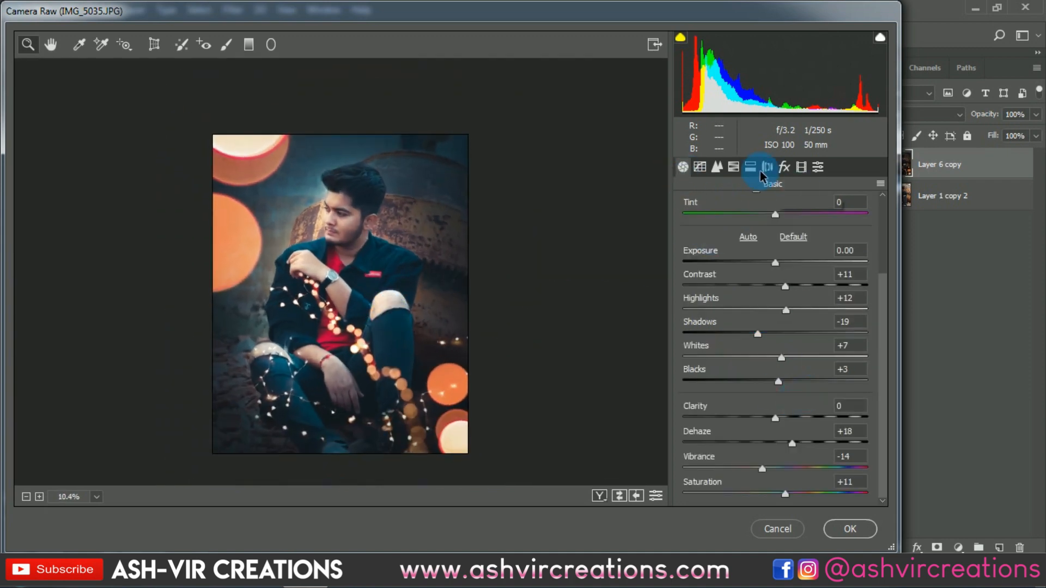
click(716, 167)
click(683, 166)
drag(775, 418, 745, 420)
text(0)
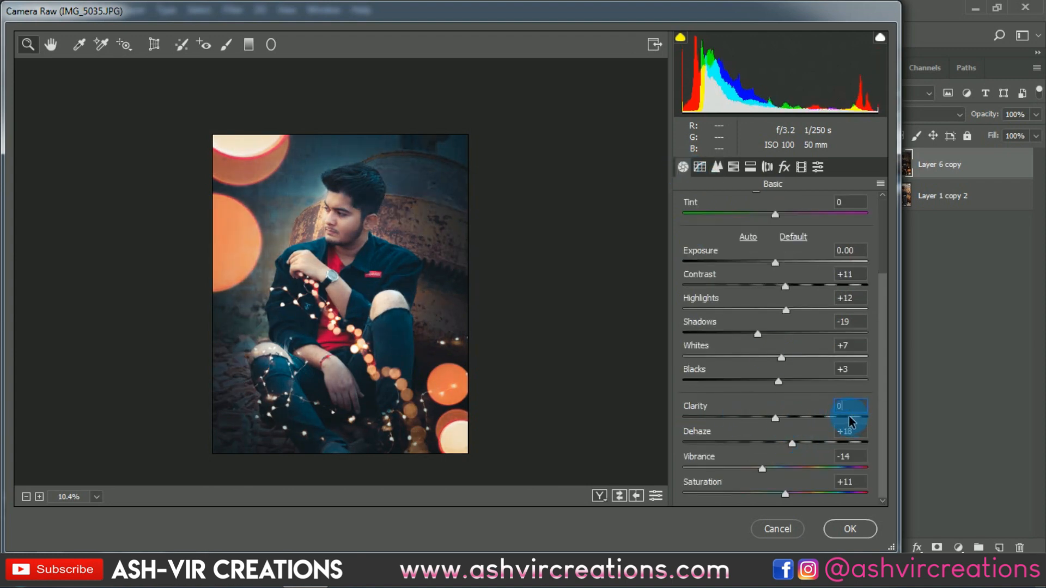
click(359, 334)
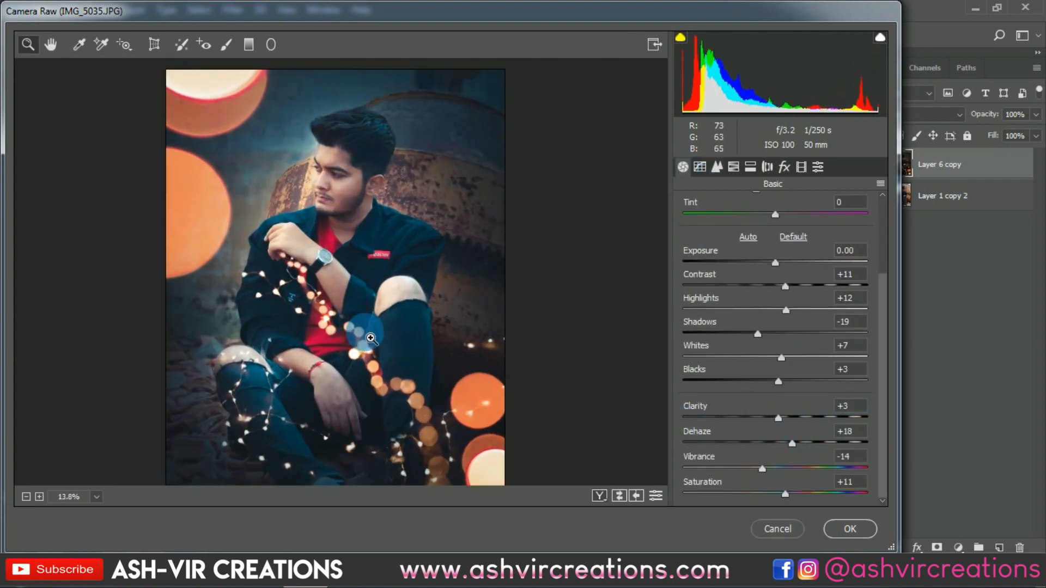
Step: Fine-tune the HSL hues of Aquas, Blues and Magentas
click(757, 167)
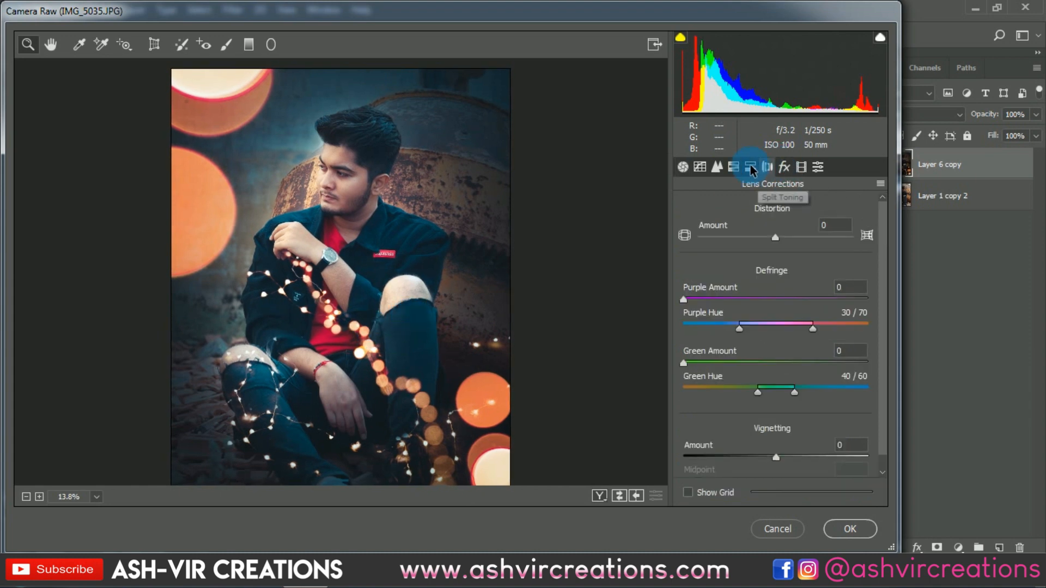
click(733, 166)
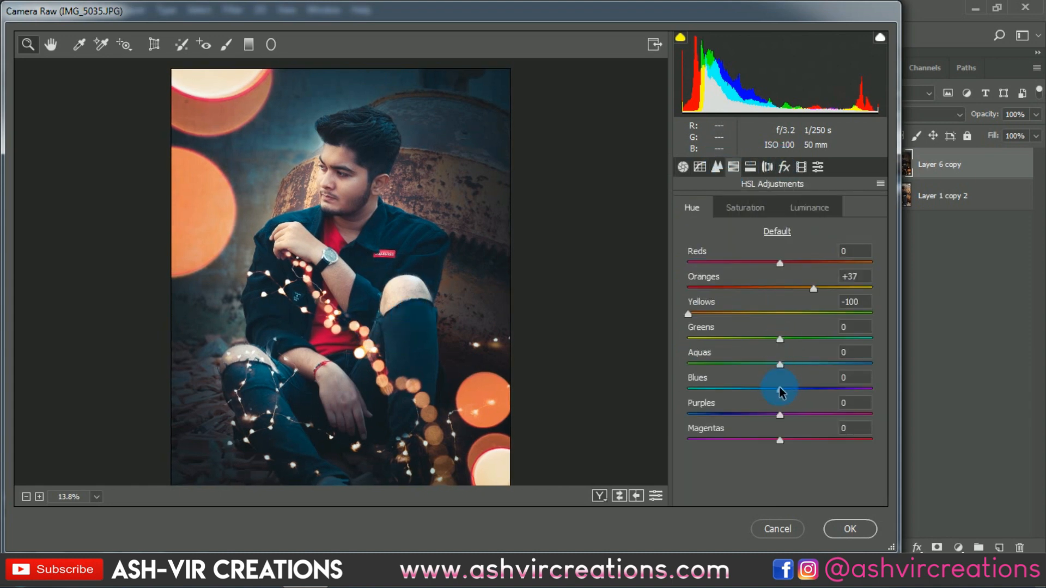
drag(780, 369, 674, 364)
drag(779, 388, 779, 423)
mouse_move(780, 440)
mouse_down()
mouse_move(866, 441)
mouse_move(784, 446)
mouse_up()
Step: Set the camera calibration's Green Primary saturation to +22 and Red Primary saturation to +3
click(752, 168)
click(785, 168)
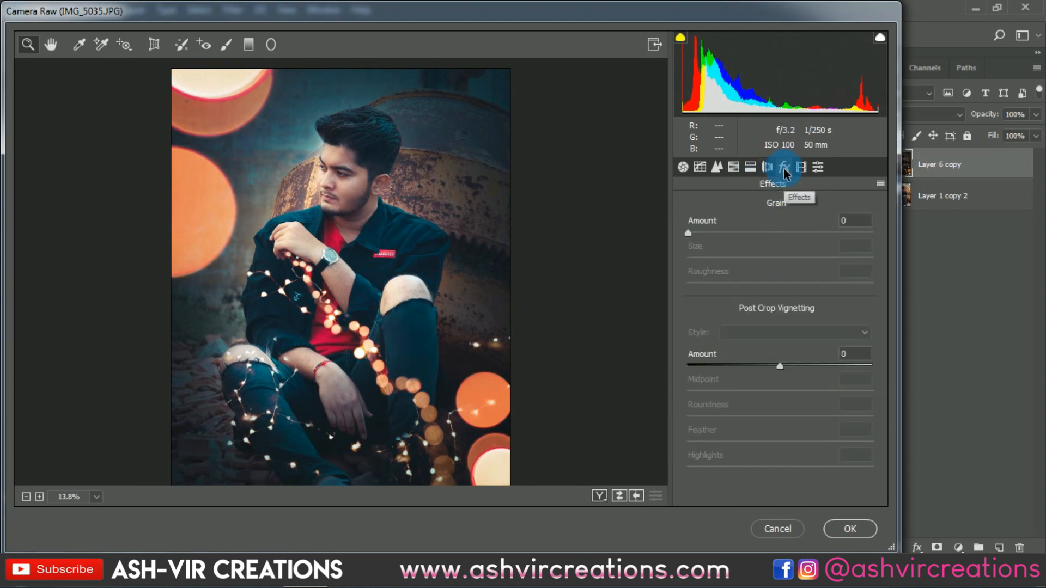
click(801, 168)
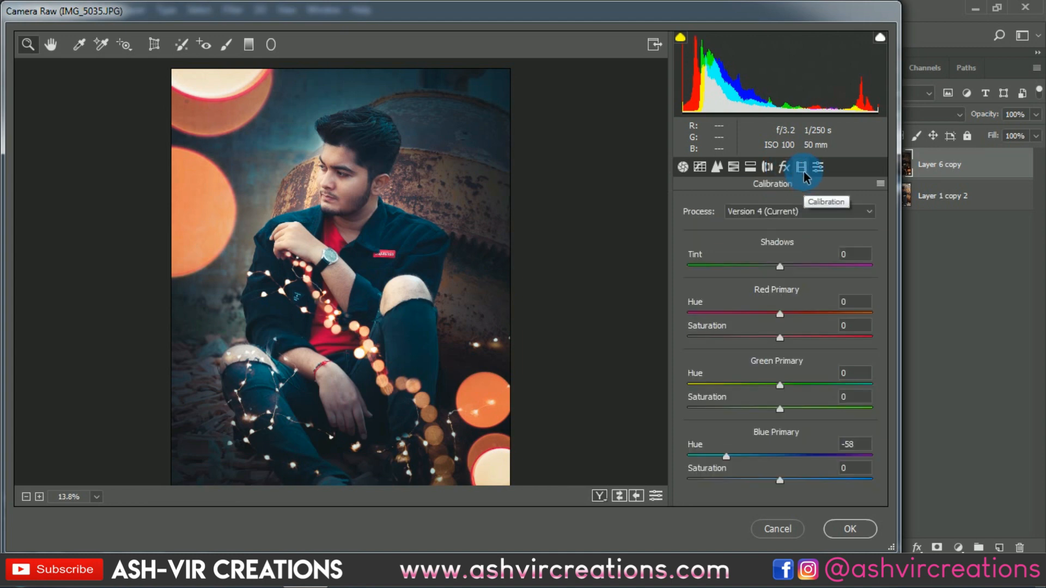
mouse_move(784, 409)
mouse_down()
mouse_move(670, 397)
mouse_move(852, 417)
mouse_move(772, 412)
mouse_move(801, 413)
mouse_up()
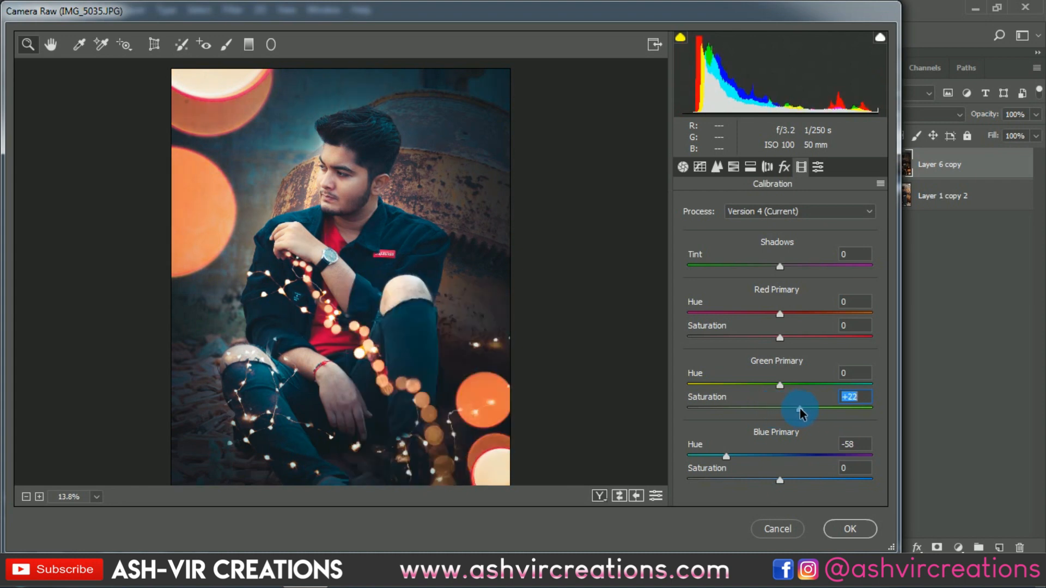
click(799, 336)
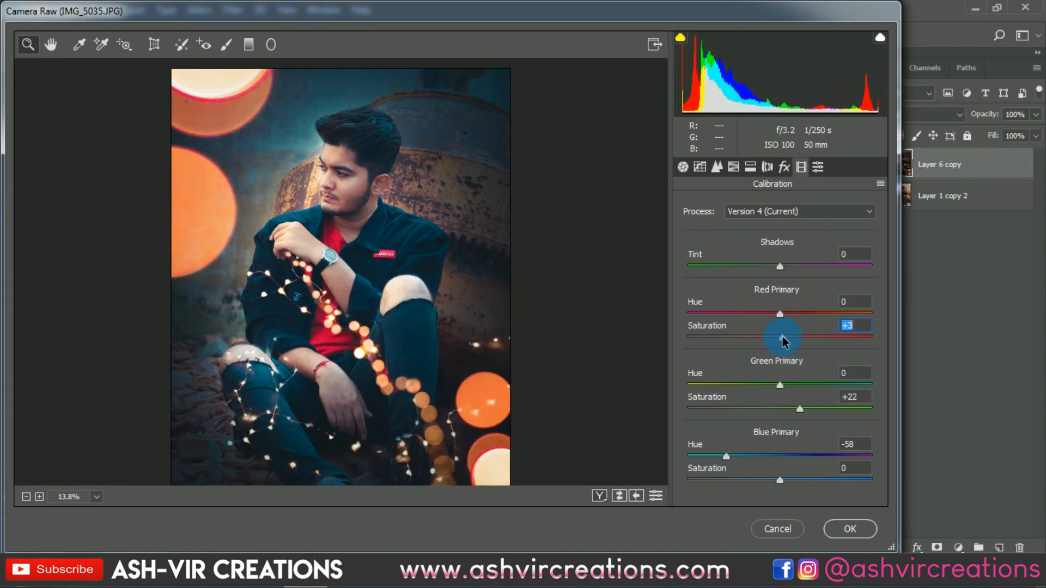
drag(448, 365, 426, 346)
click(700, 167)
mouse_move(674, 458)
mouse_down()
mouse_move(683, 452)
mouse_move(679, 480)
mouse_move(677, 457)
mouse_up()
click(682, 167)
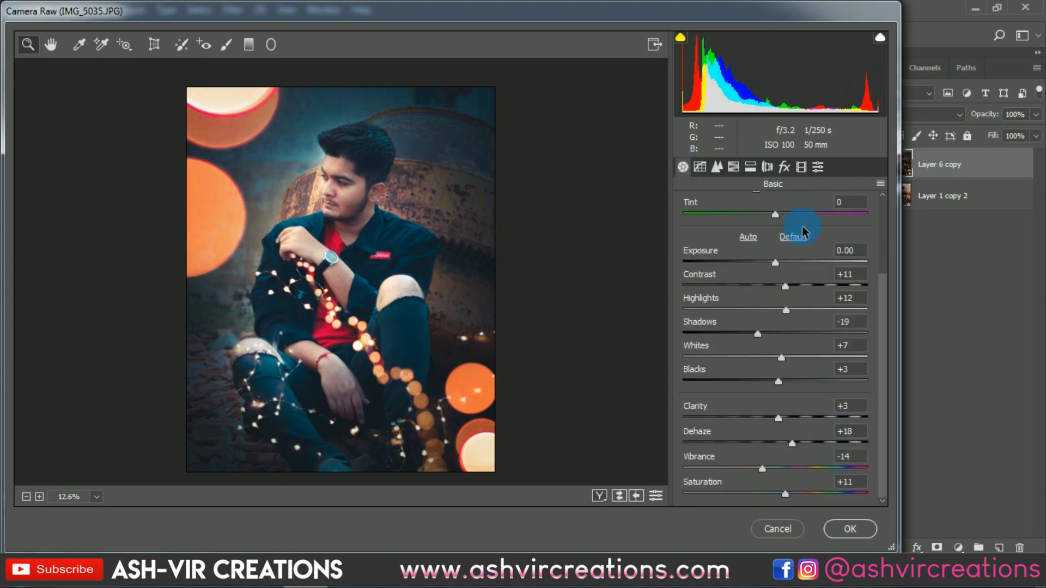
Step: Try a post-crop vignette with an amount of -58 and reset it
click(784, 167)
drag(780, 366, 730, 370)
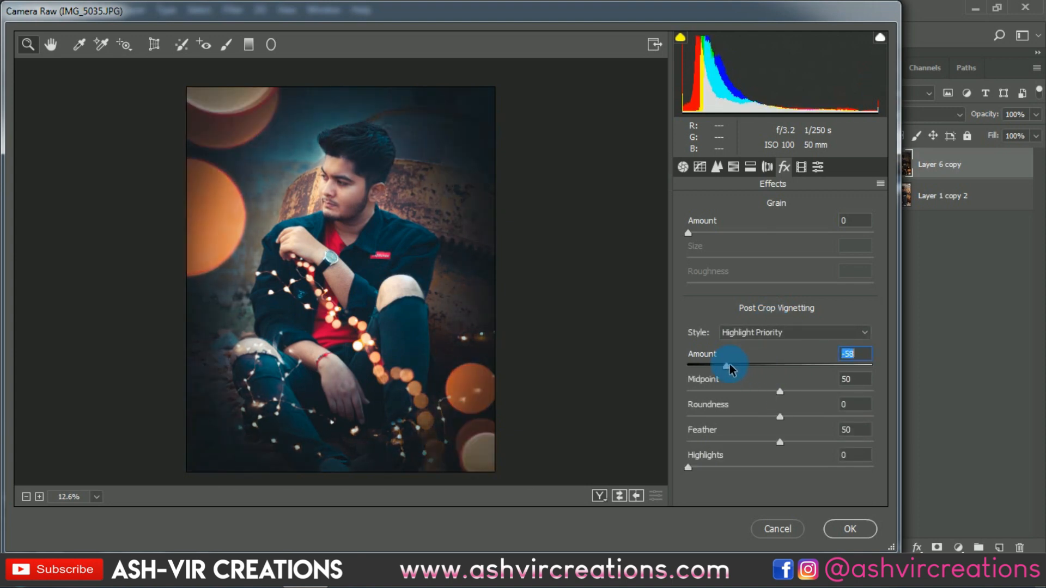
double_click(784, 364)
Step: Review the lens correction and split toning settings and apply the Camera Raw grade to Layer 6 copy
click(767, 167)
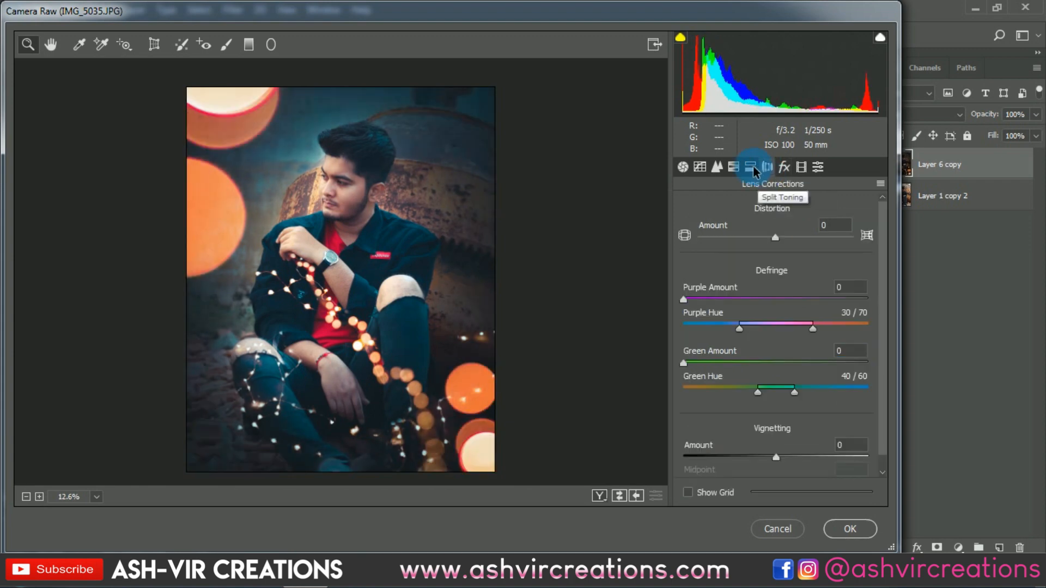
click(751, 166)
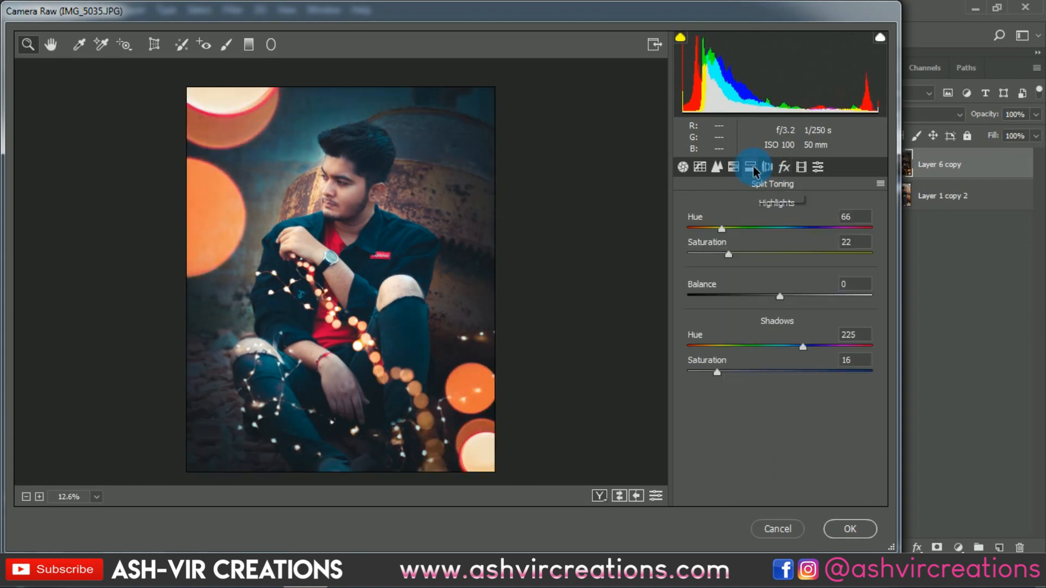
click(849, 524)
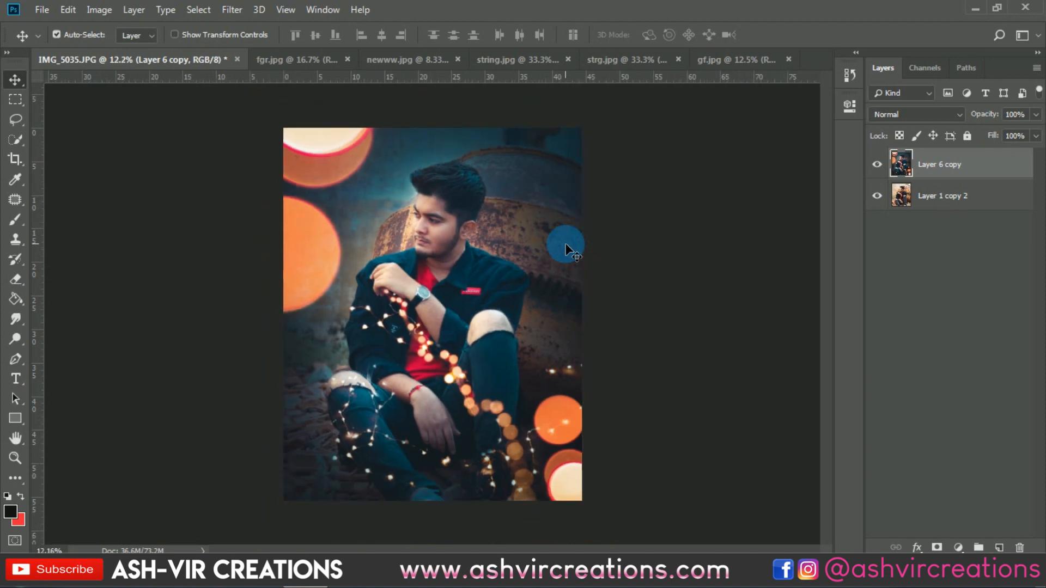
Step: Compare the portrait before and after the edit by repeatedly hiding and showing Layer 6 copy, leaving it visible
scroll(566, 246, up, 1)
scroll(686, 274, up, 1)
scroll(689, 272, down, 1)
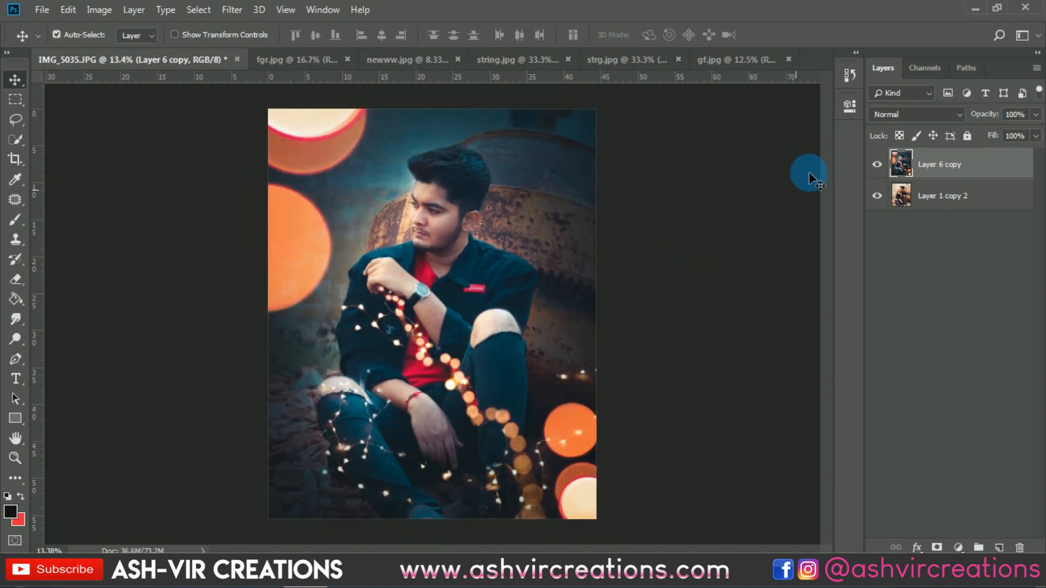
click(878, 164)
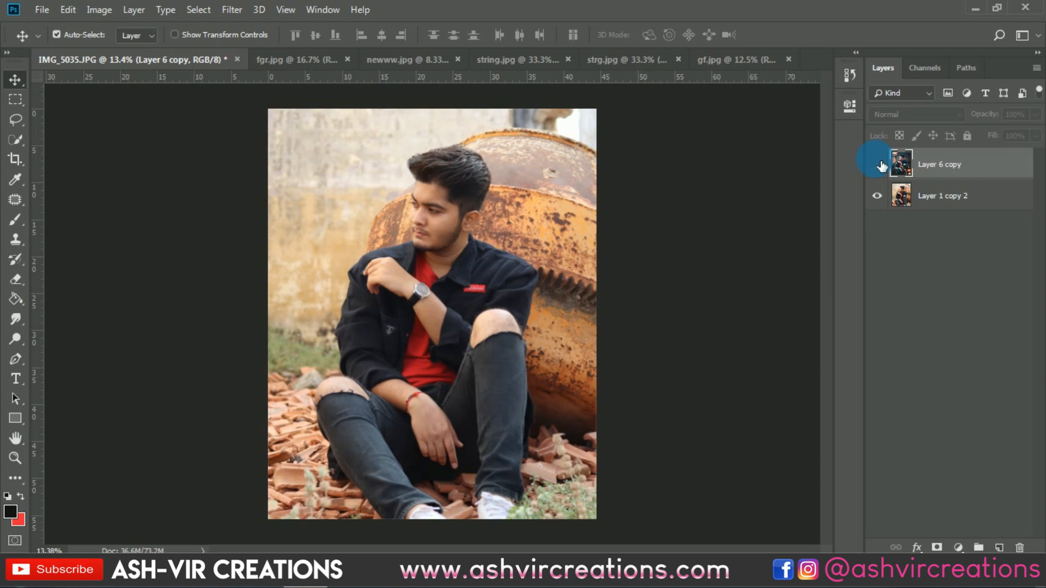
click(878, 164)
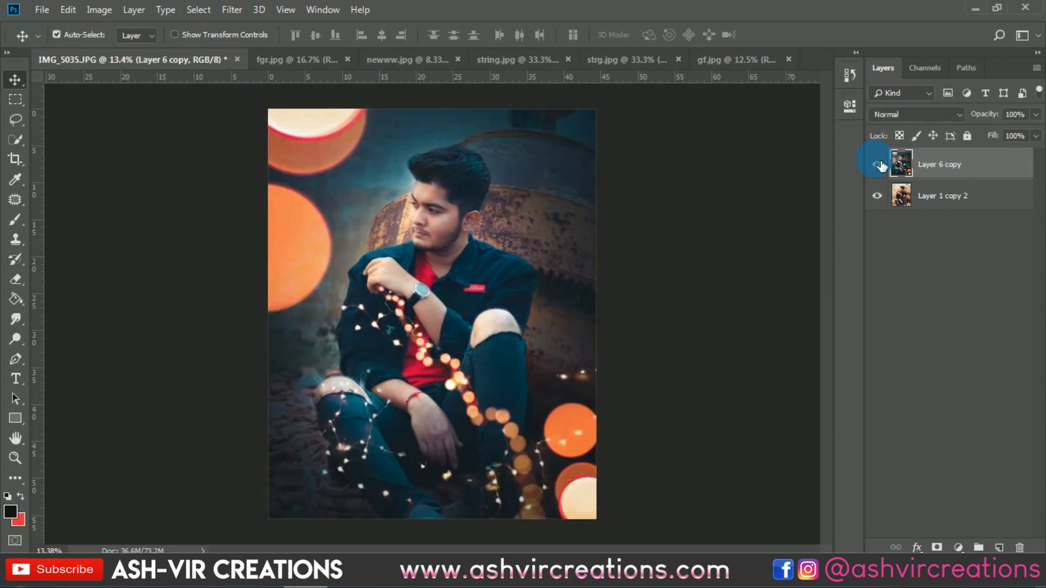
click(878, 165)
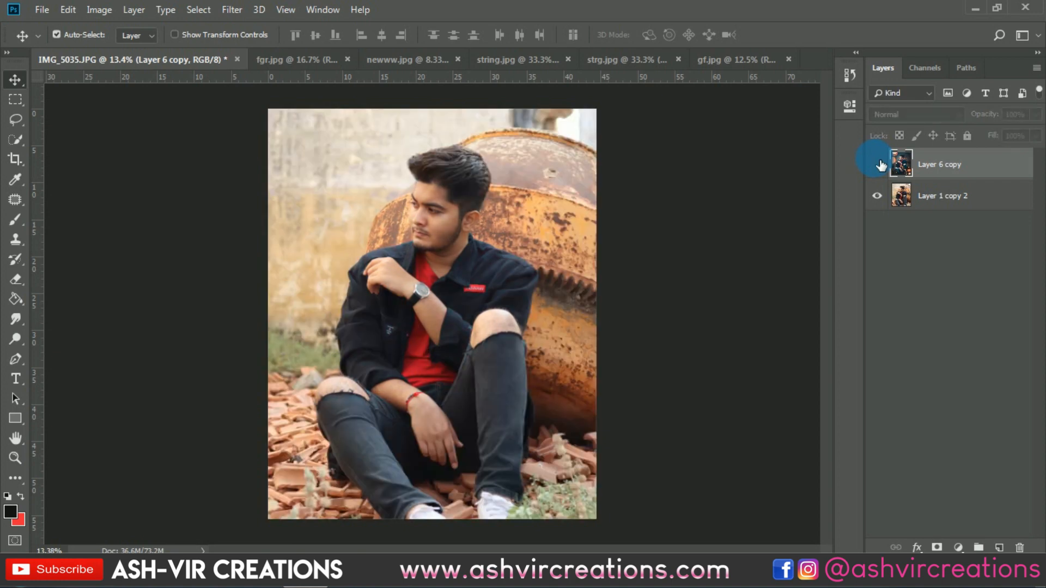
click(878, 164)
click(878, 164)
click(878, 165)
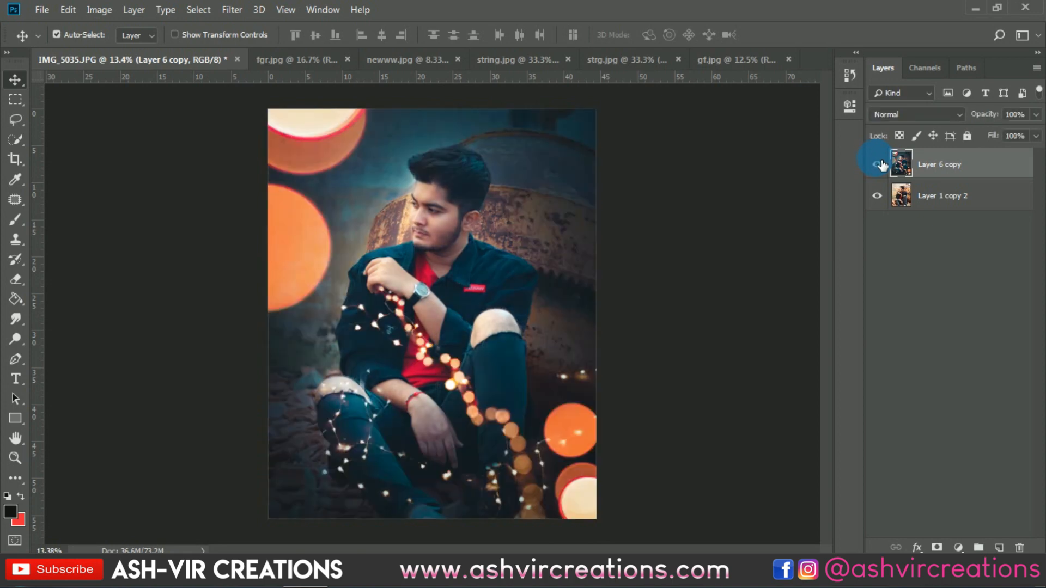
click(878, 165)
click(878, 164)
click(878, 169)
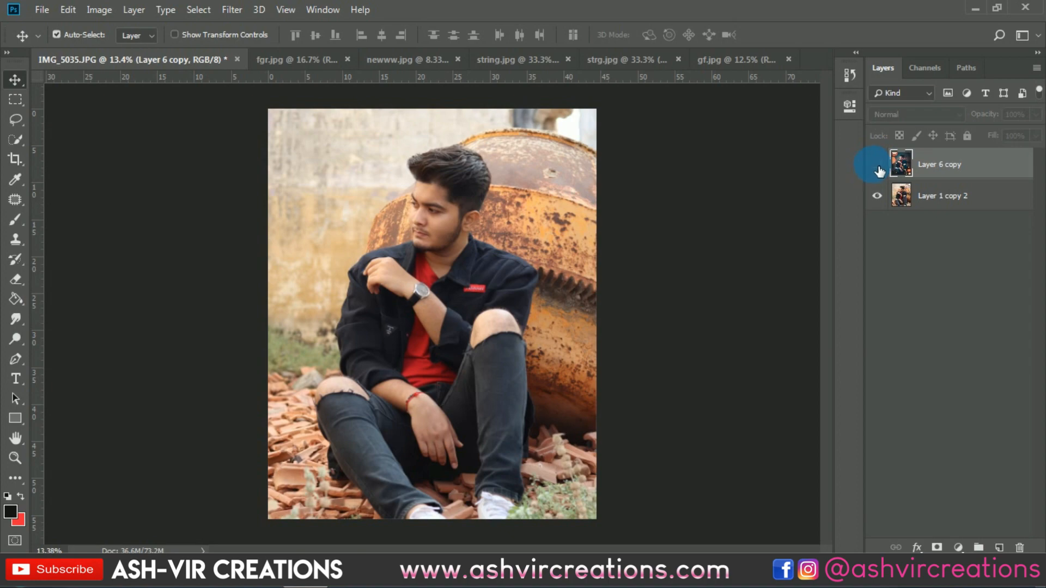
click(878, 166)
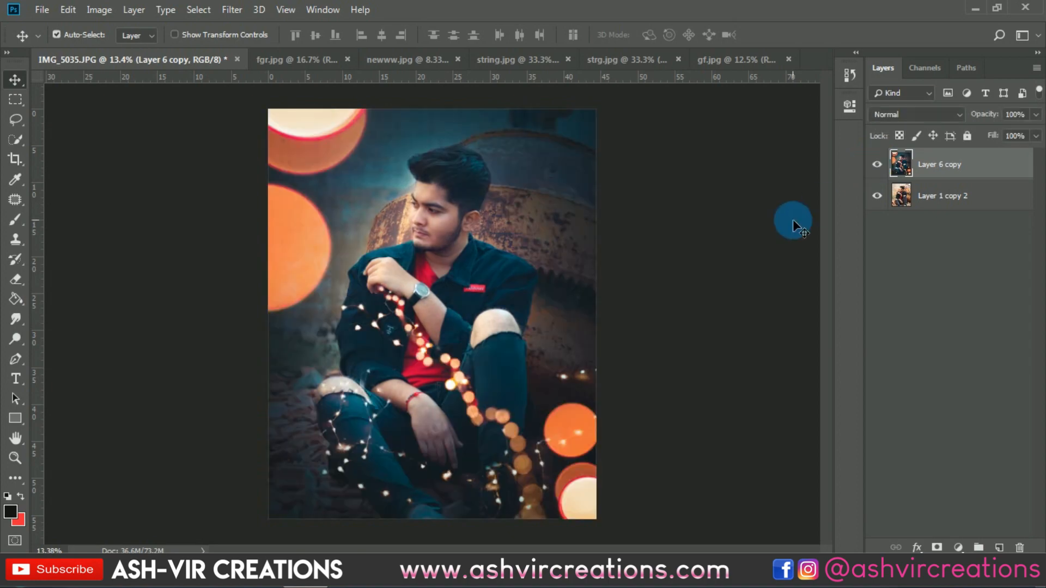